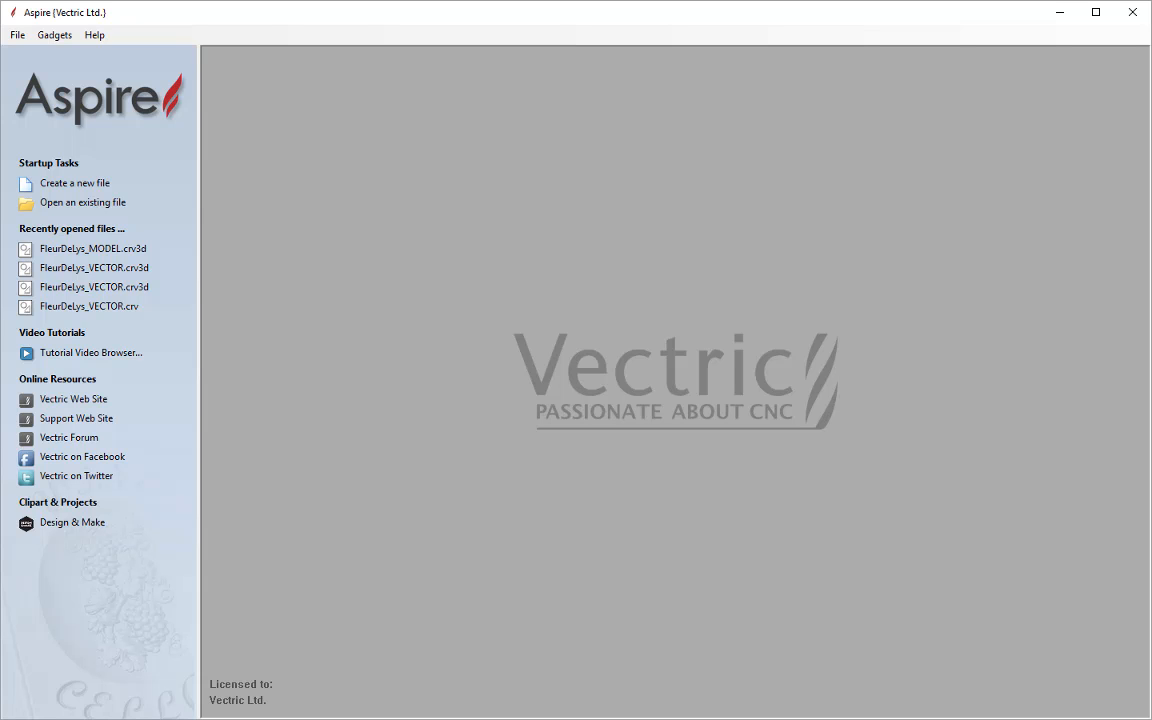
- Open the FleurDeLys_VECTOR.crv3d file and tile the 2D and 3D views side by side
left_click(89, 203)
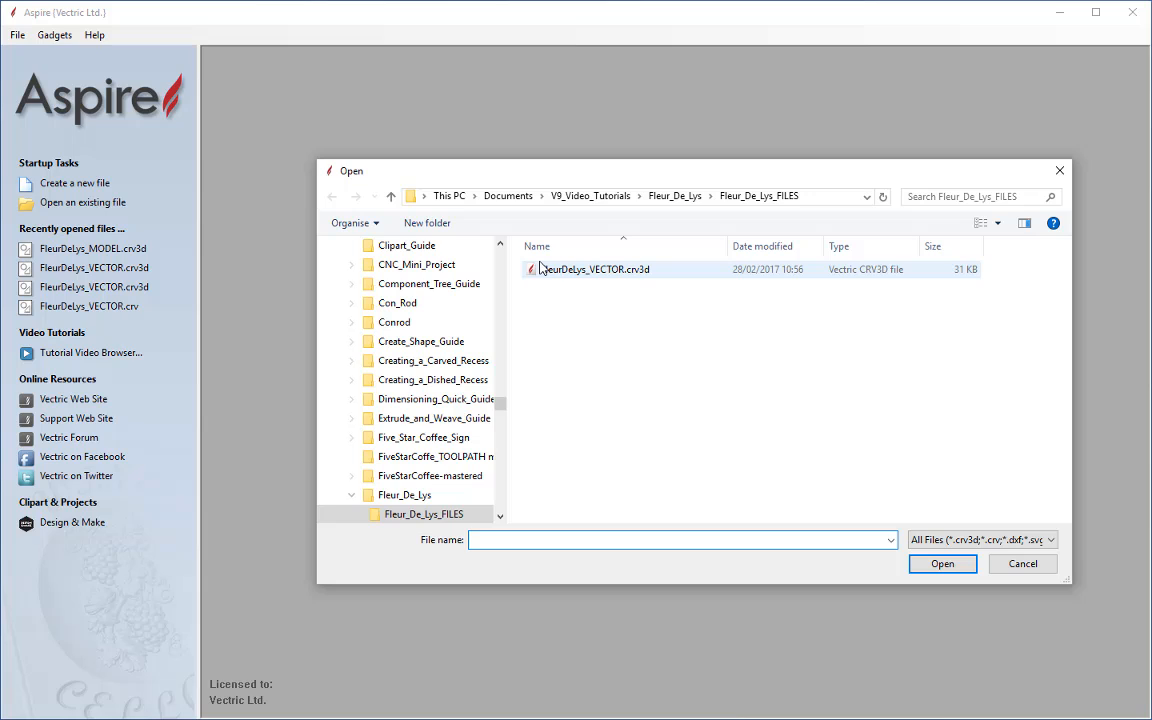
left_click(610, 276)
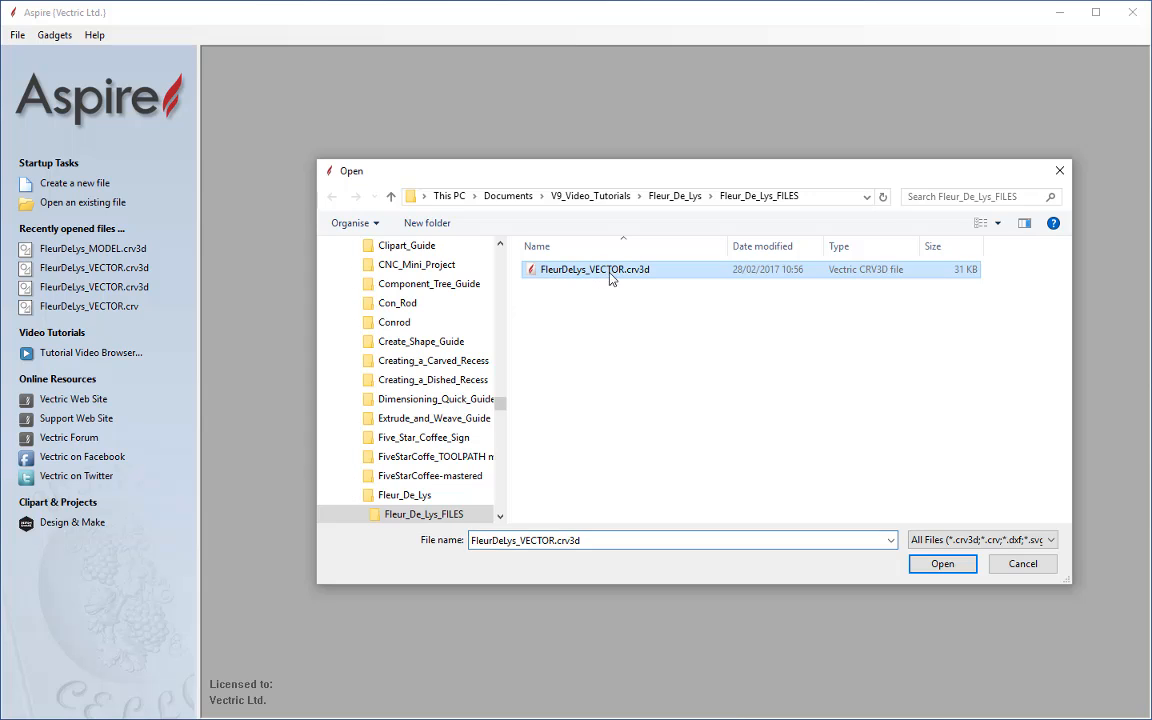
left_click(942, 565)
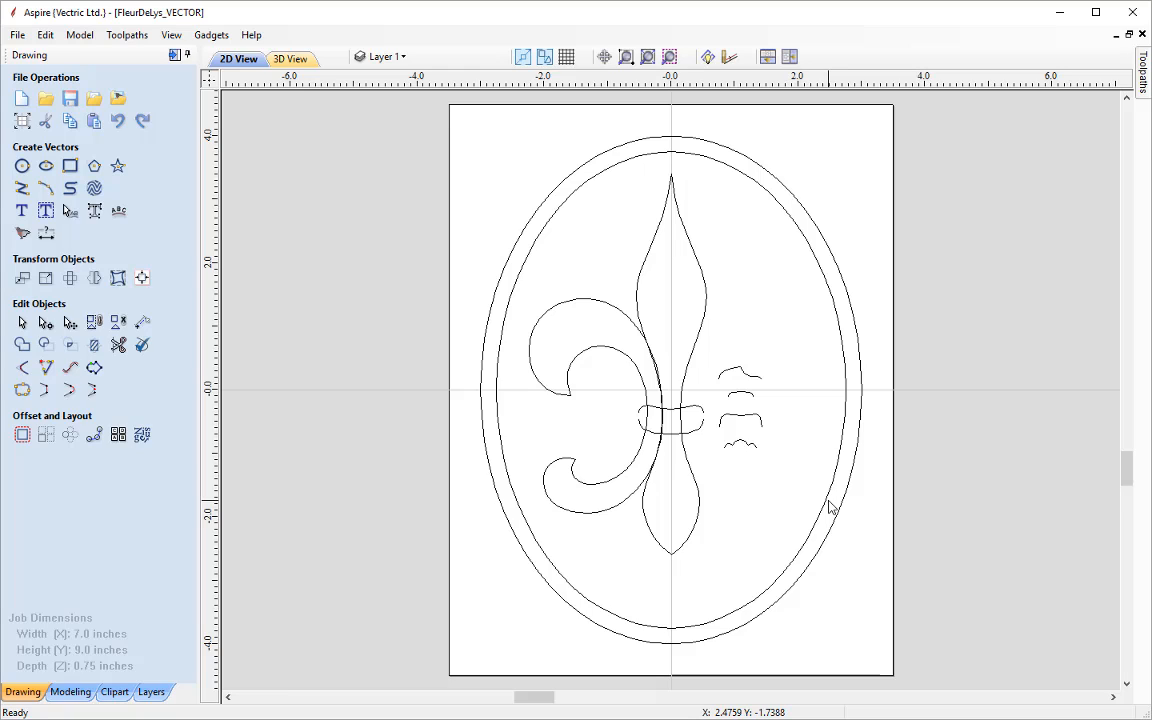
left_click(789, 57)
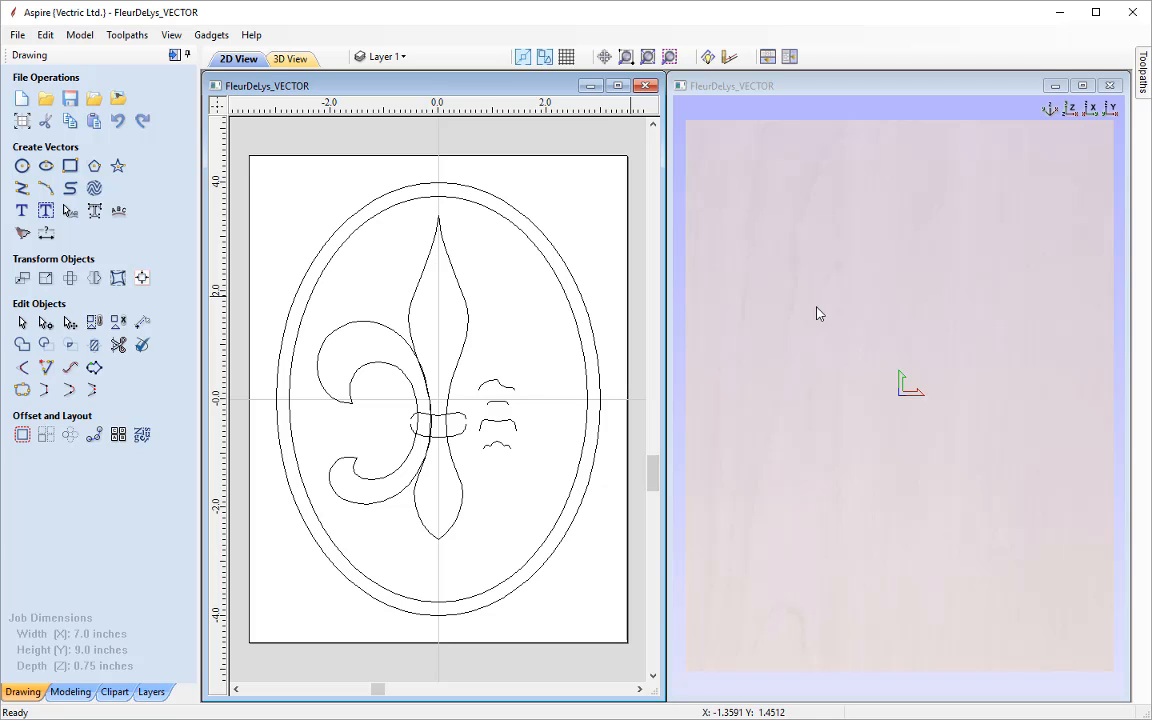
- Set the job's modeling resolution to High (3 x Slower) in the job setup
left_click(22, 121)
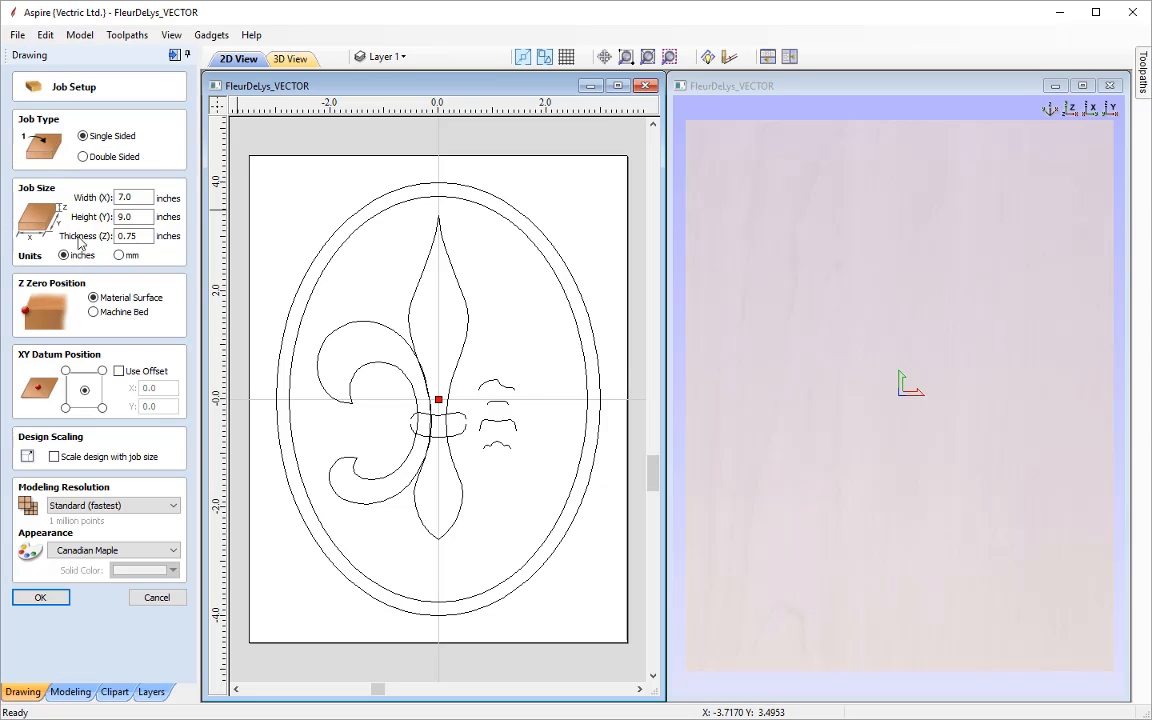
left_click(144, 510)
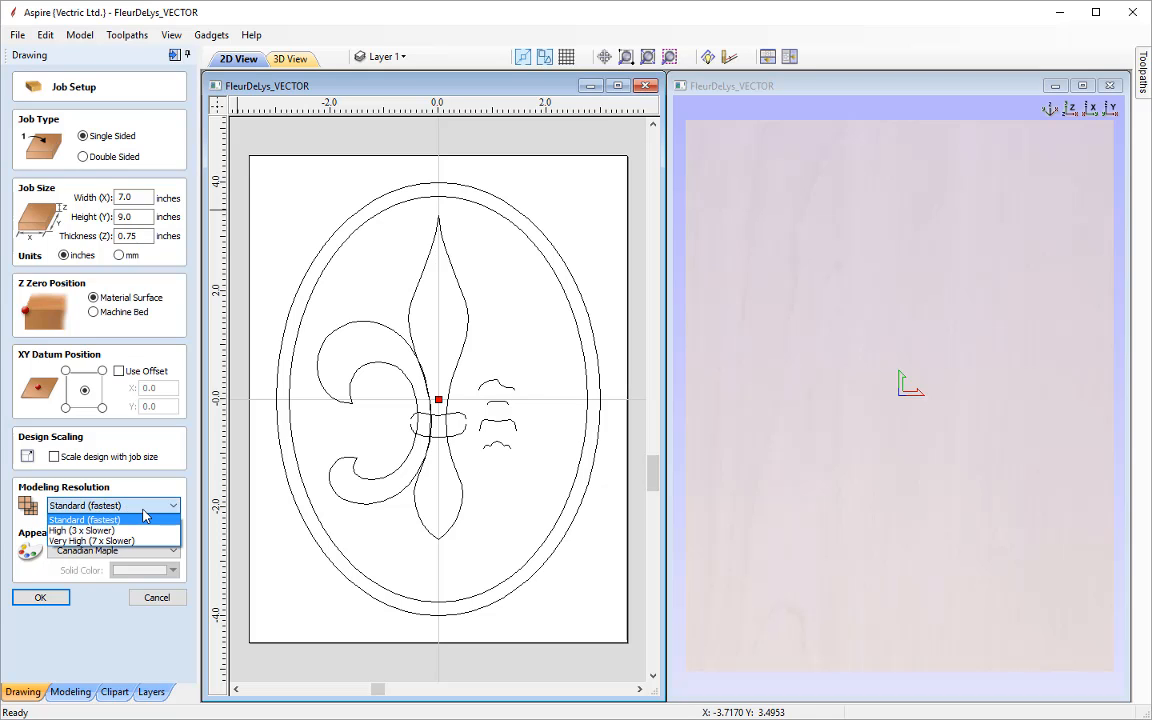
left_click(144, 519)
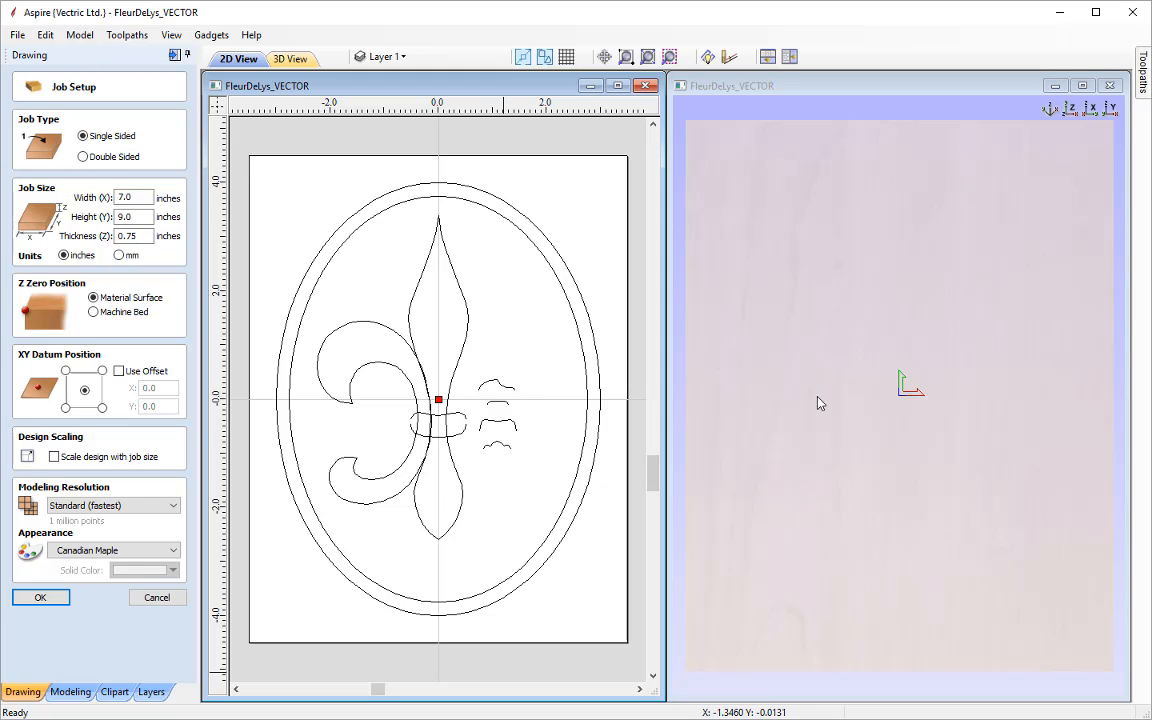
left_click(110, 505)
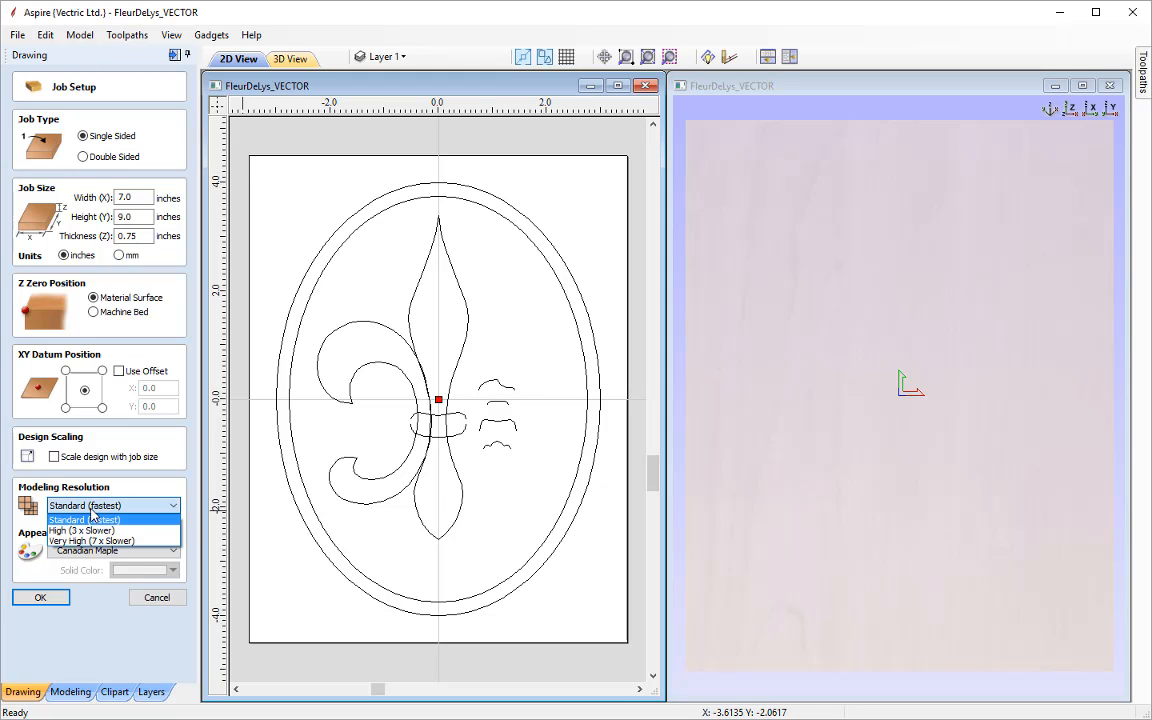
left_click(104, 530)
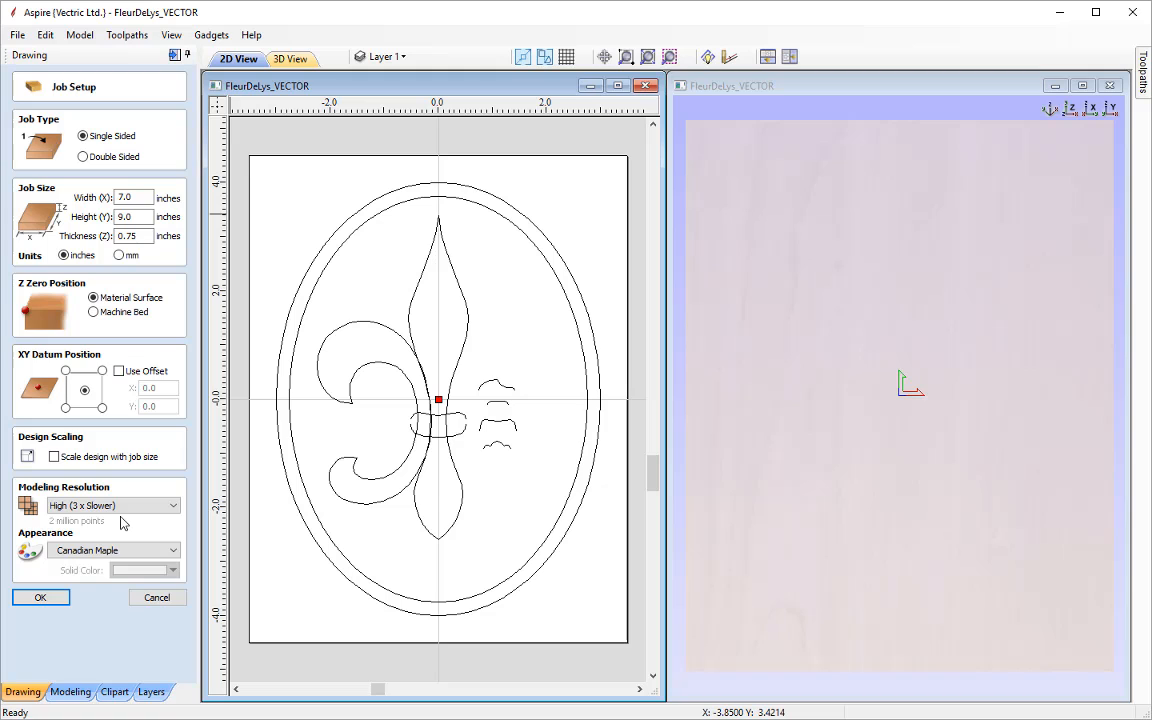
left_click(40, 597)
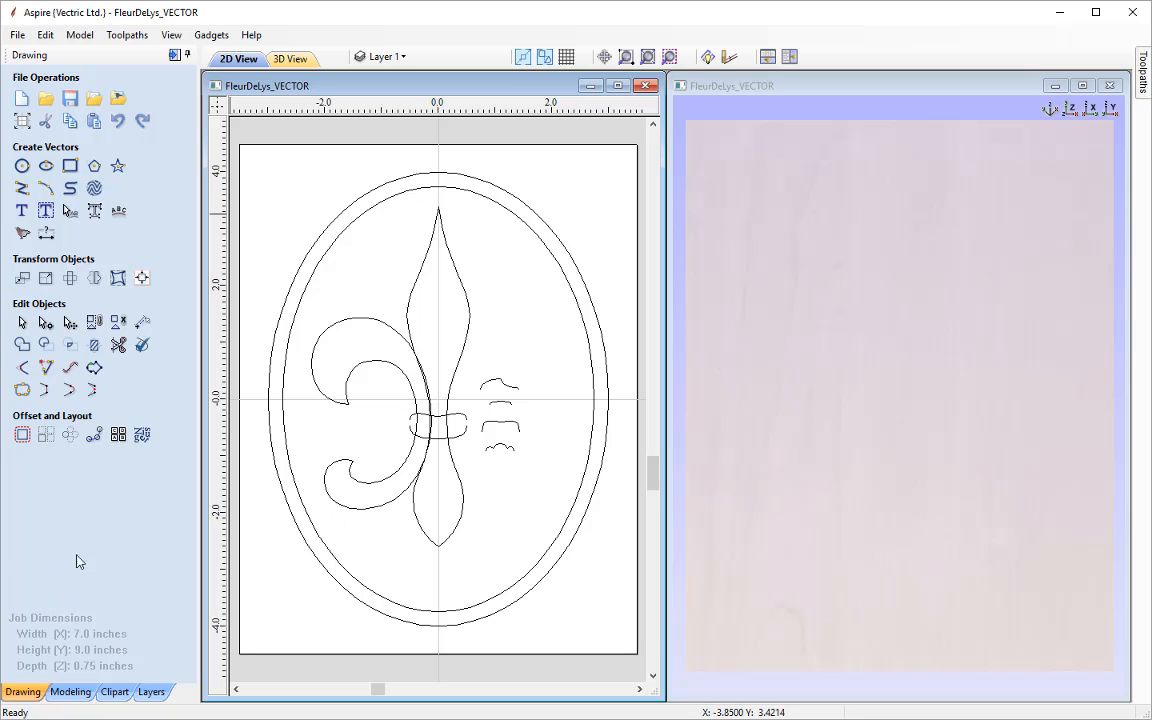
- Rename the component level Level 1 as Base
left_click(68, 692)
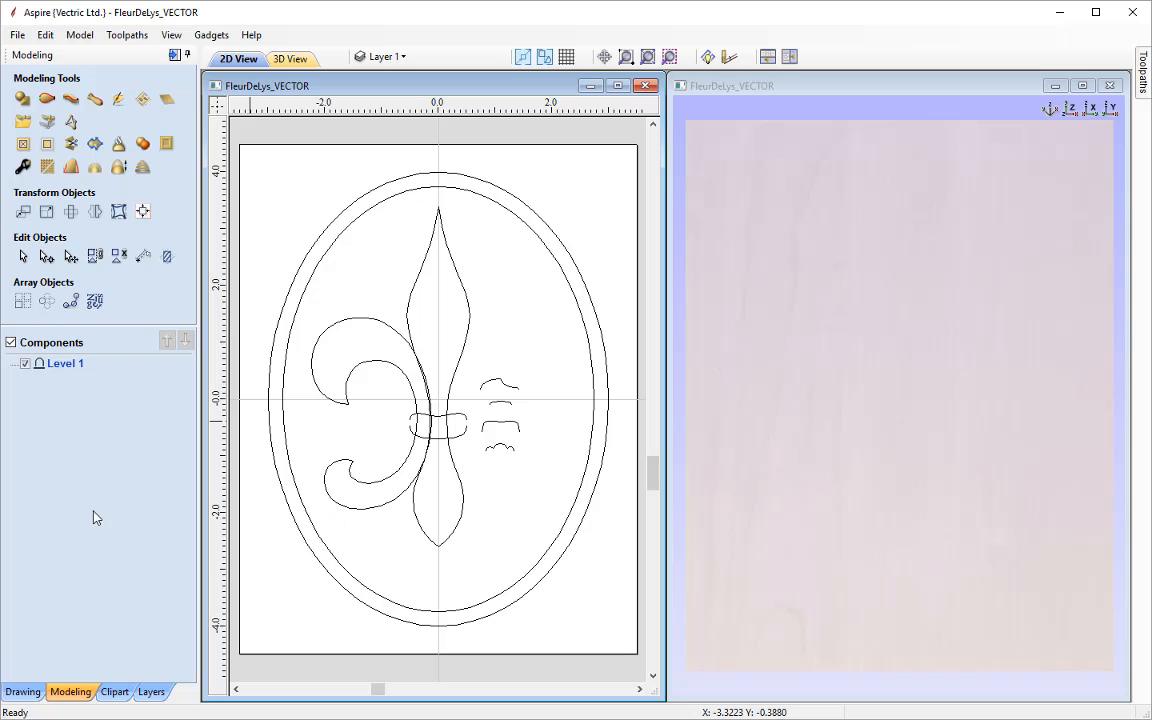
double_click(65, 365)
right_click(67, 368)
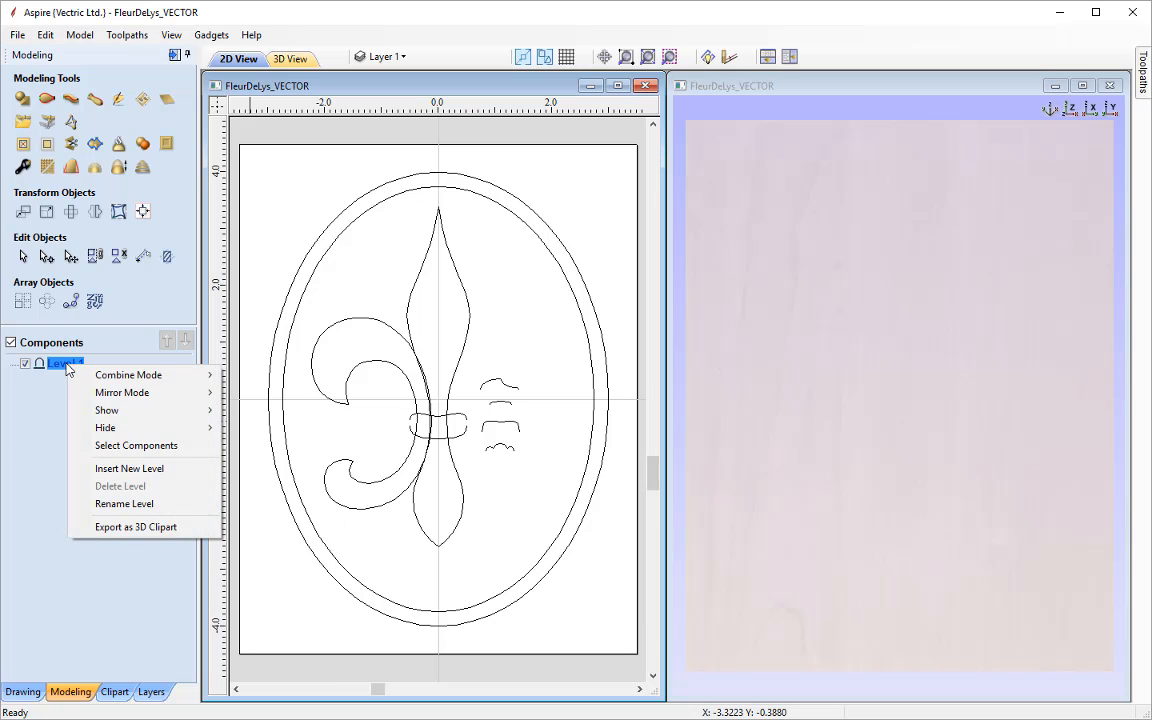
left_click(145, 504)
type("Base")
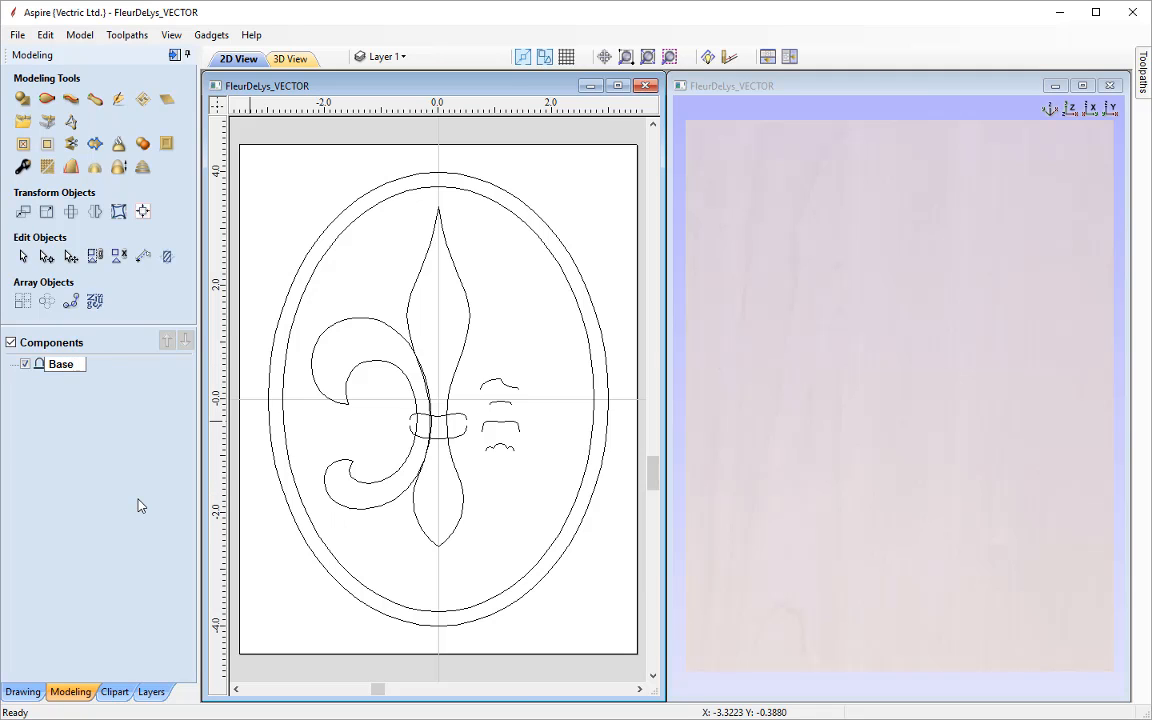
key("Return")
- Start the Create Shape tool on the outer oval vector and choose the curved profile
left_click(315, 253)
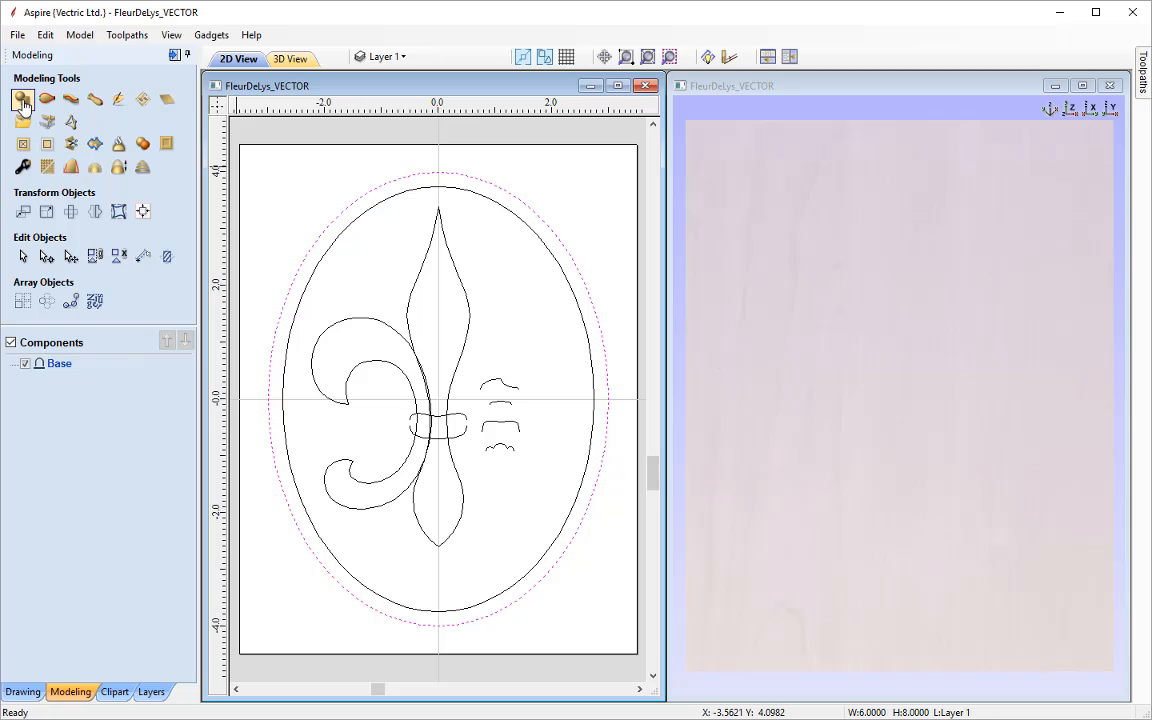
left_click(22, 101)
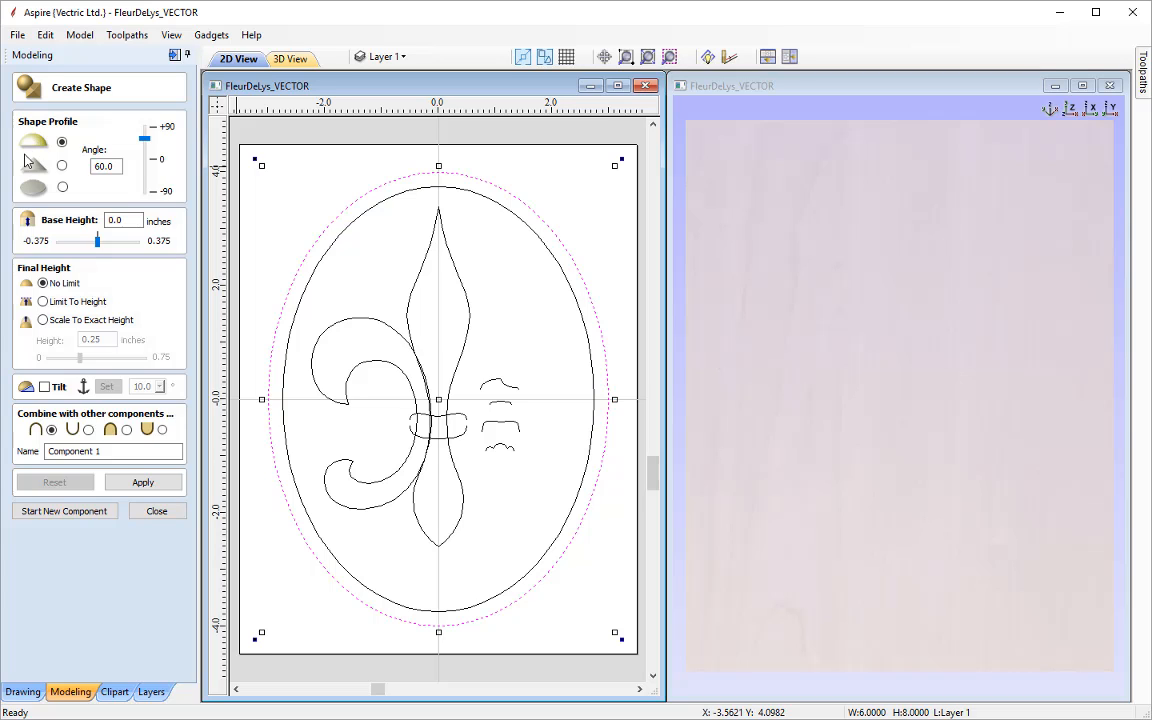
left_click(62, 166)
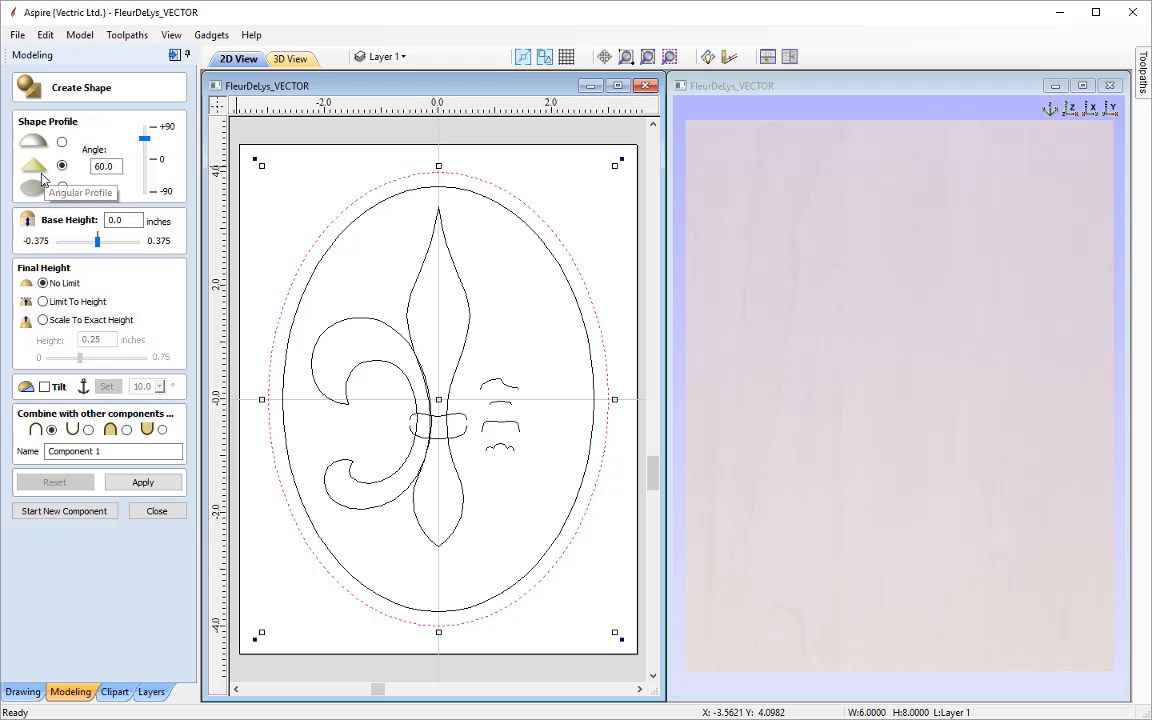
left_click(62, 188)
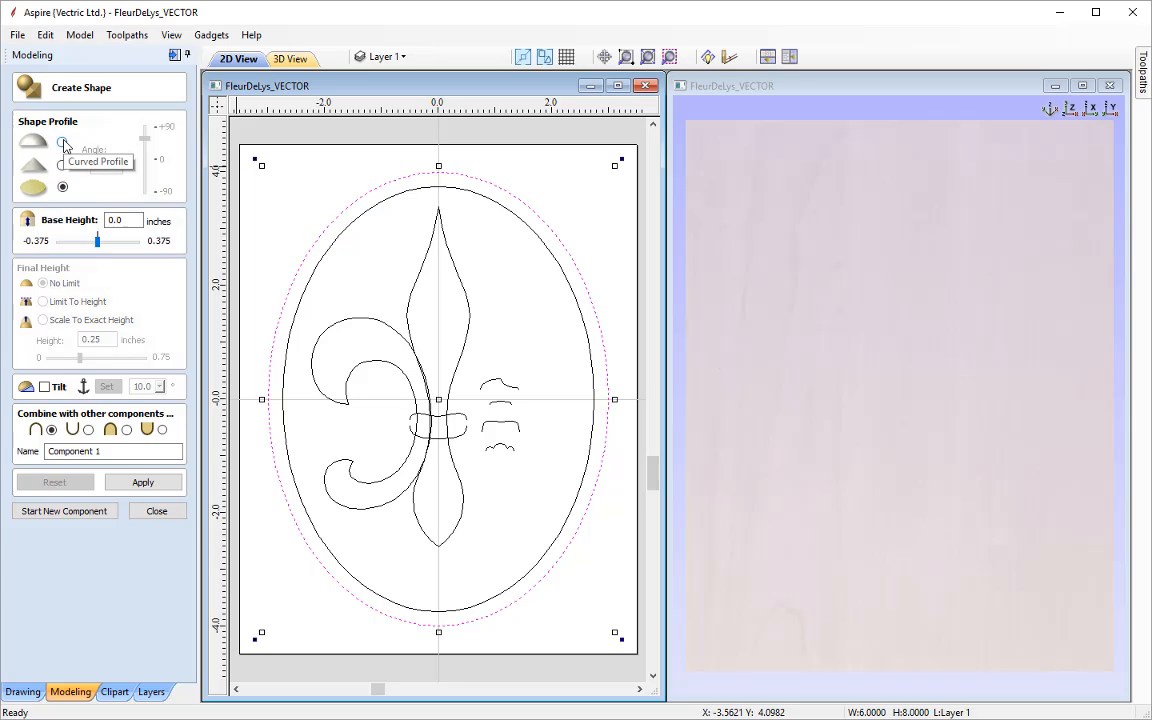
left_click(62, 143)
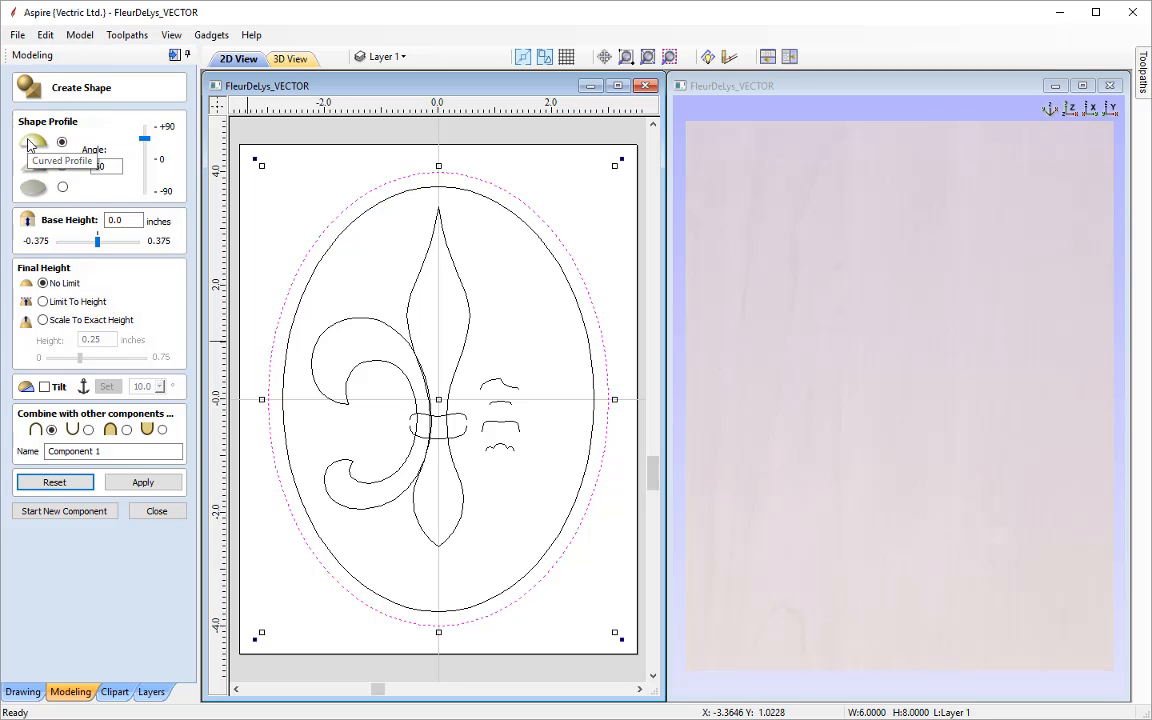
- Try the oval's curved profile at angles of 54, 90, -23.4 and 10.8 degrees, comparing the domed and dished shapes in 3D
left_click_drag(145, 137, 145, 140)
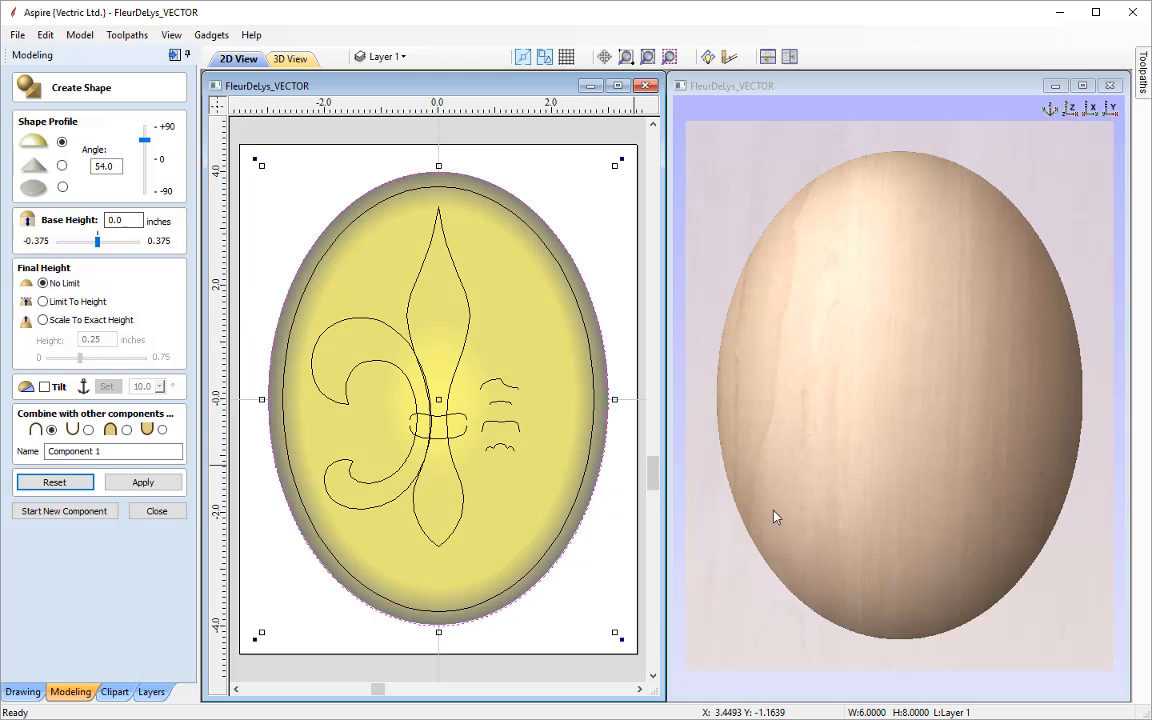
left_click(870, 442)
left_click_drag(870, 442, 780, 330)
left_click_drag(145, 140, 144, 130)
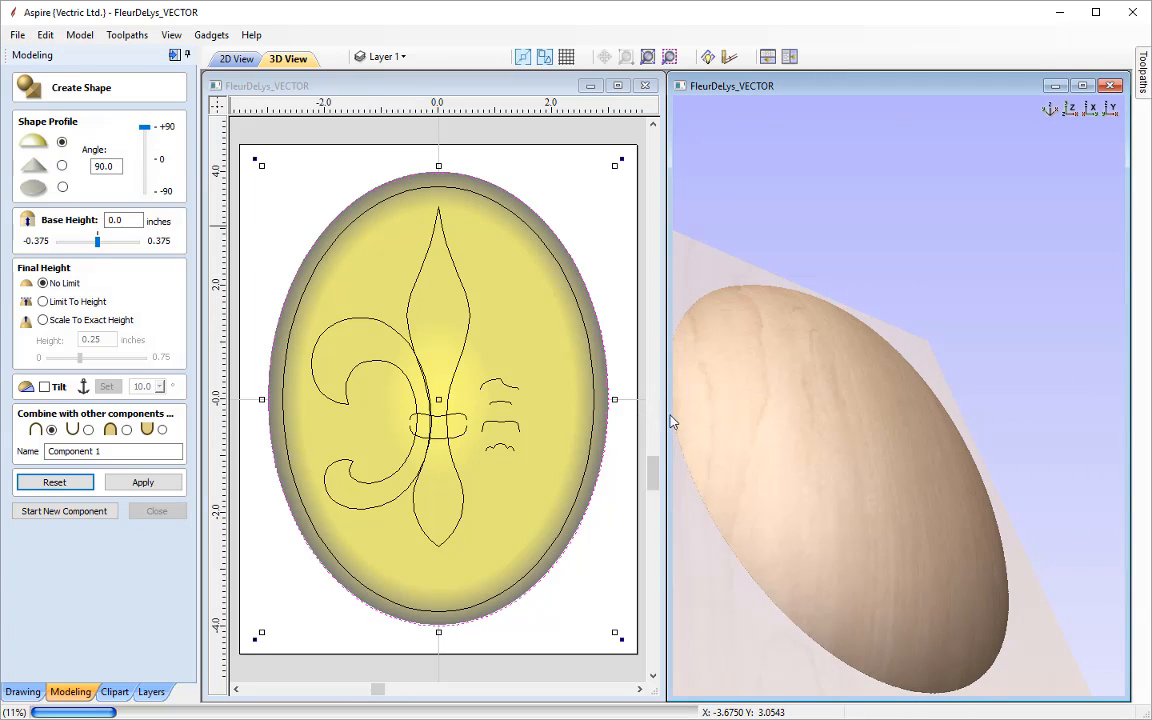
left_click_drag(854, 468, 553, 437)
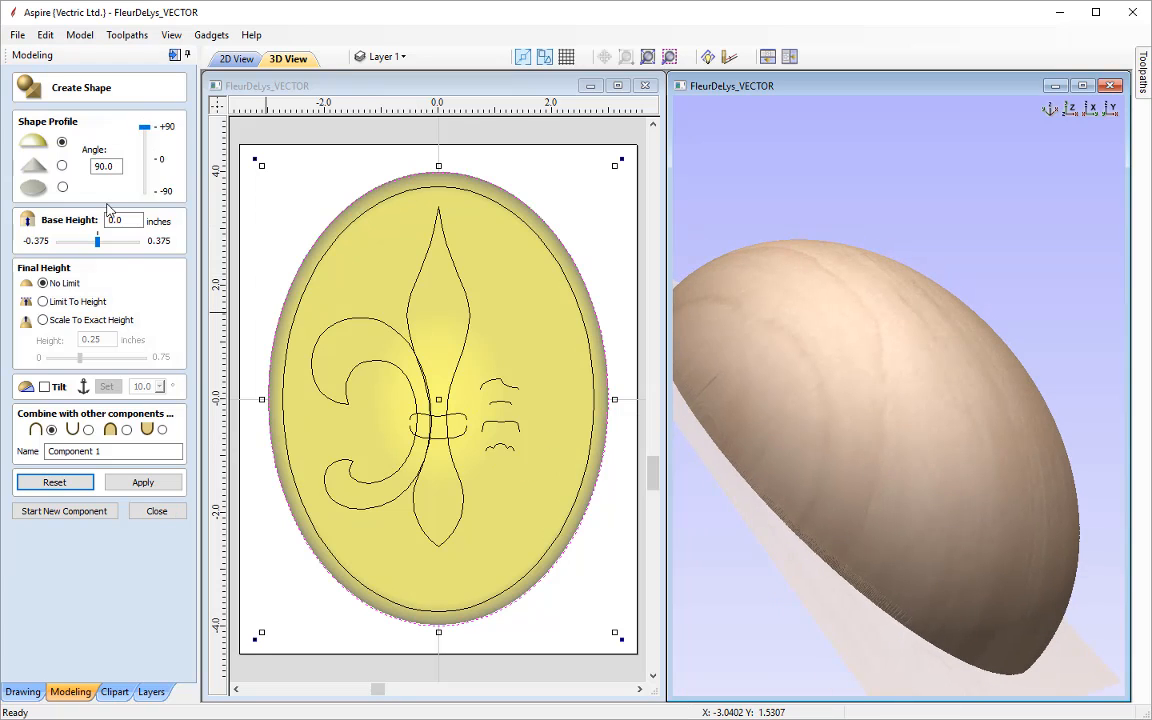
left_click_drag(145, 127, 155, 172)
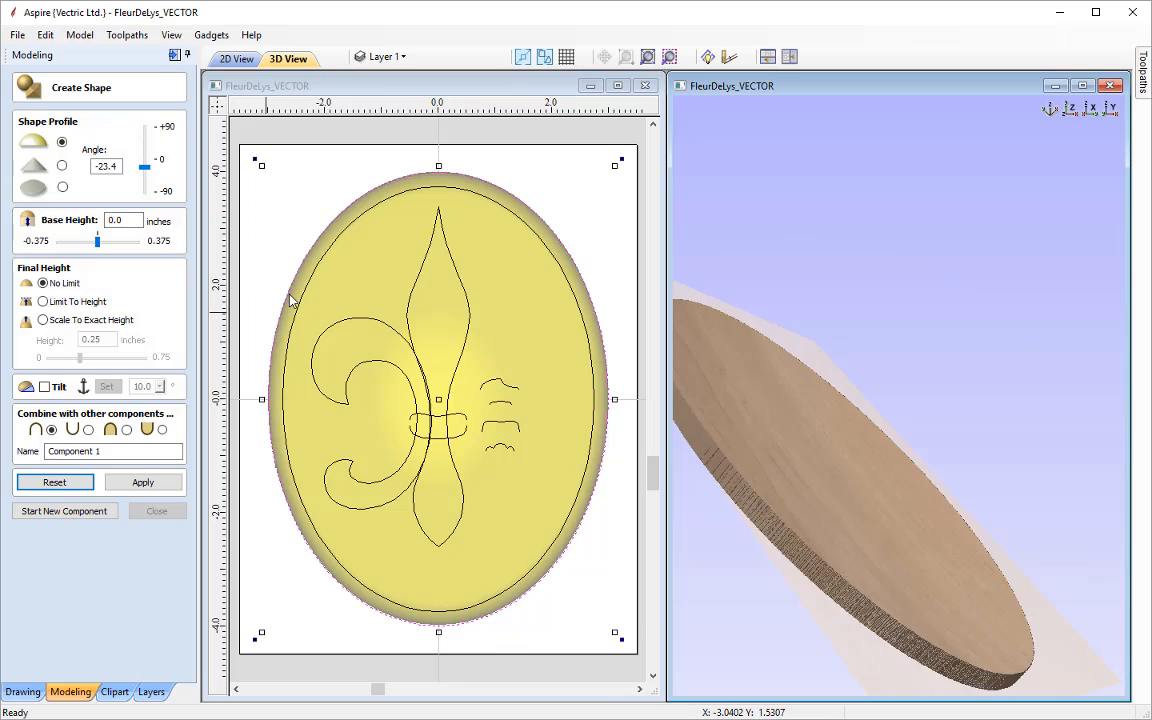
left_click_drag(789, 419, 715, 462)
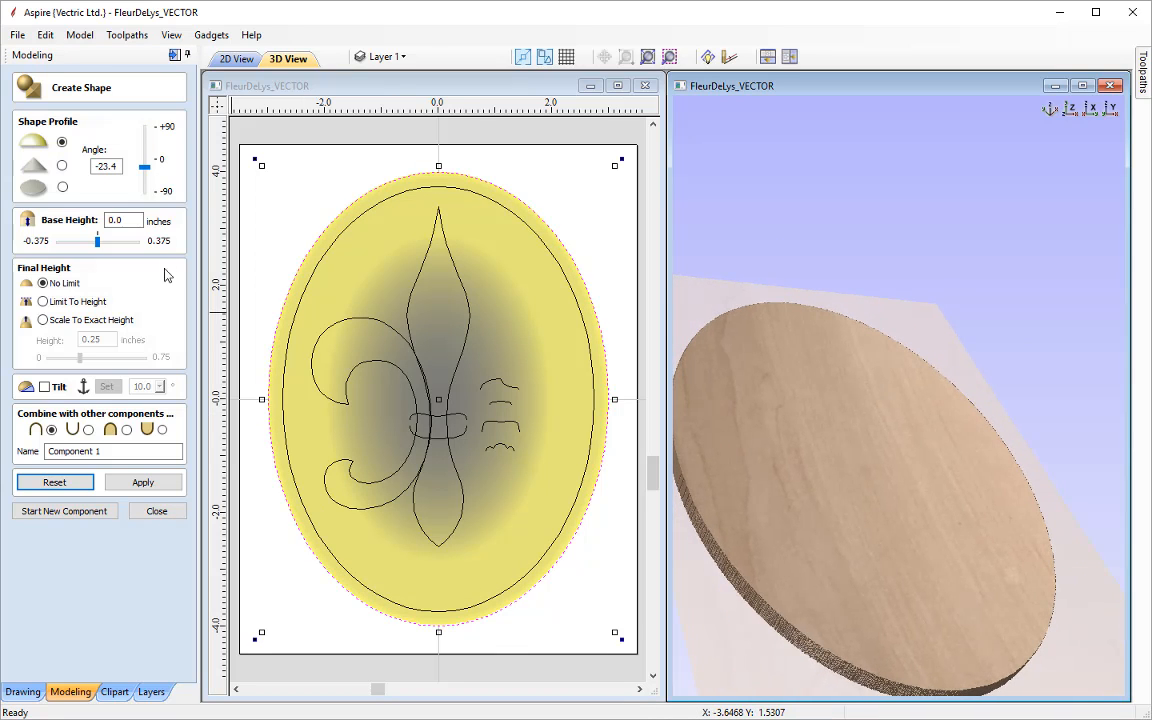
left_click_drag(143, 168, 144, 160)
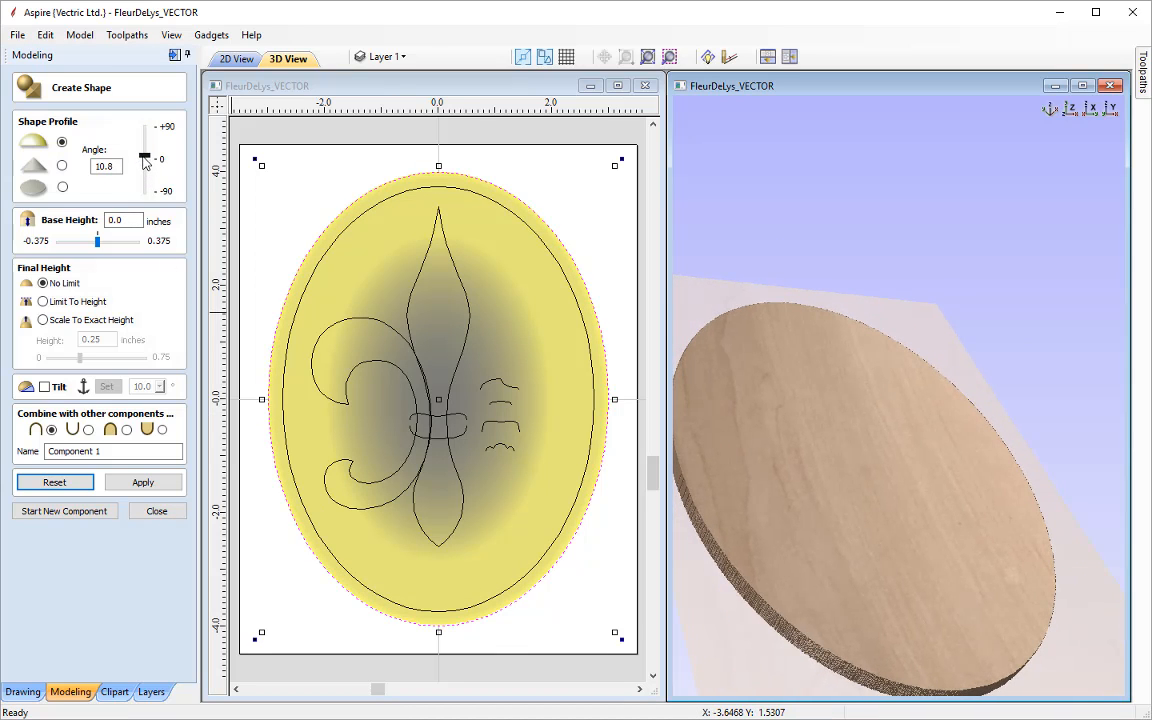
- Set the oval's curved profile angle to 20 degrees and check the resulting dome in 3D
double_click(120, 167)
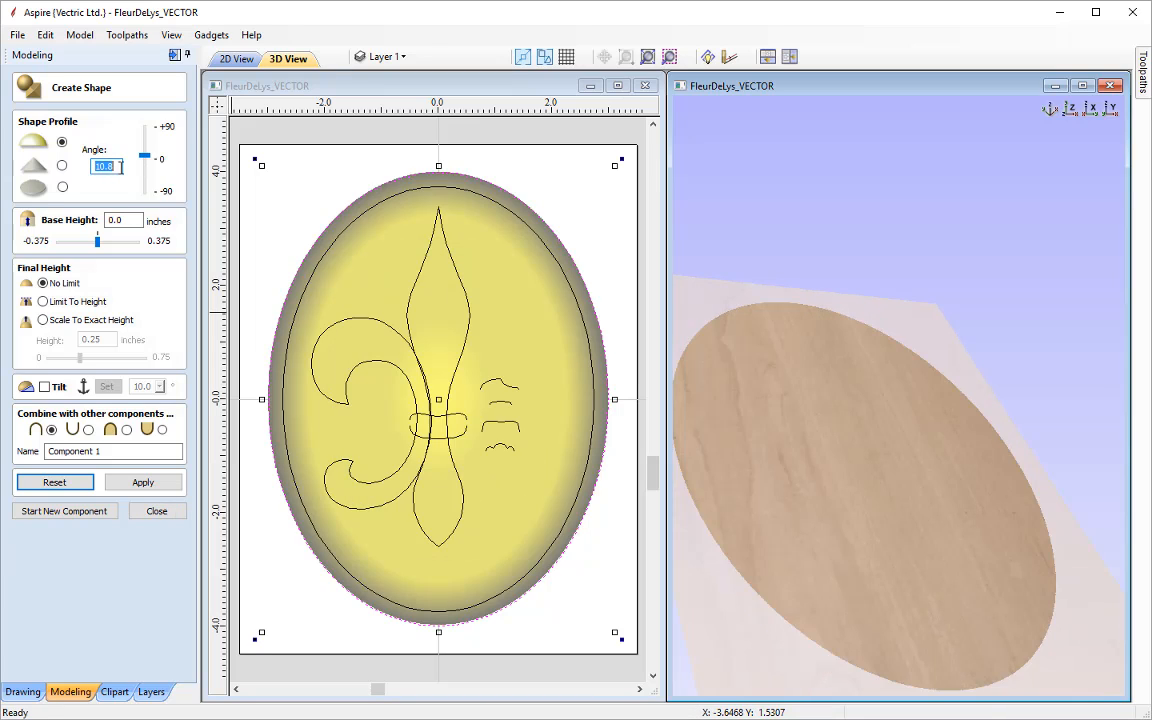
type("20")
key("Return")
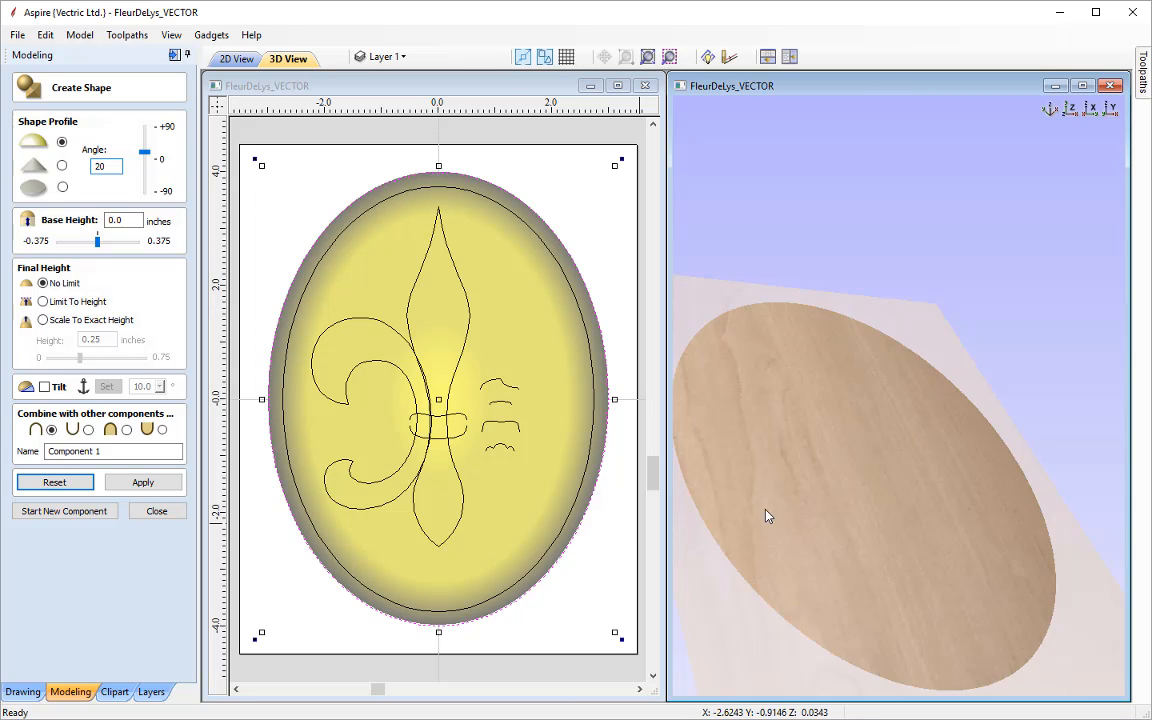
left_click(1070, 111)
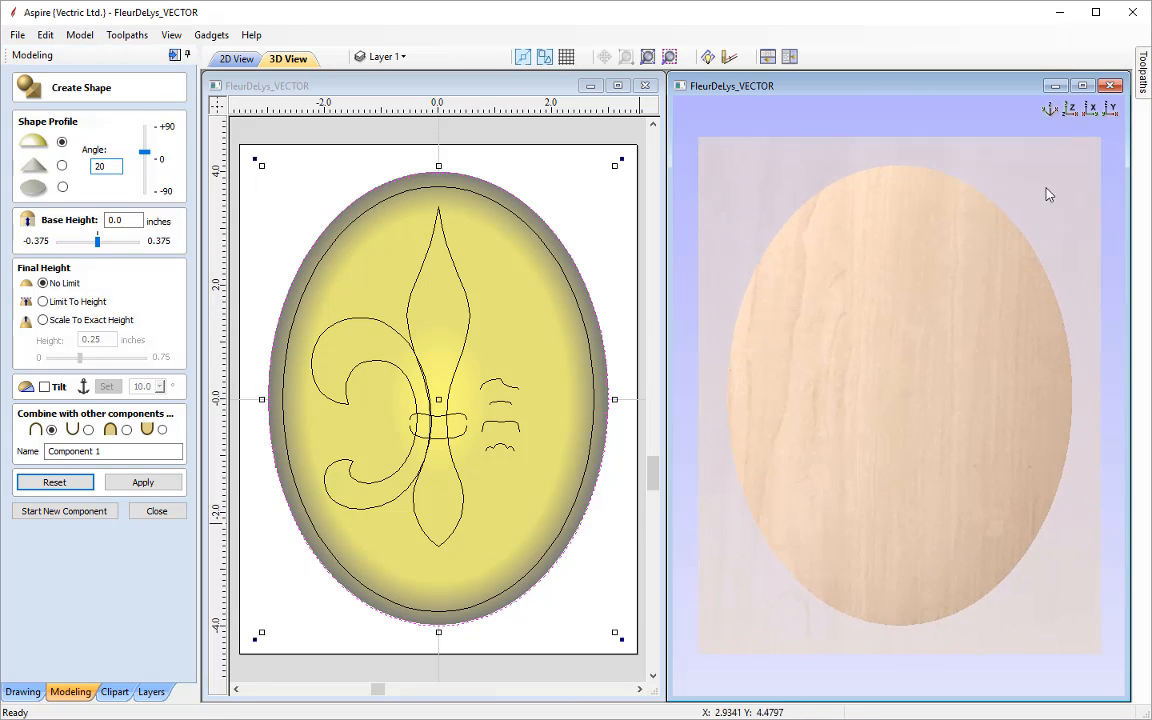
left_click(1051, 111)
left_click_drag(952, 445, 916, 358)
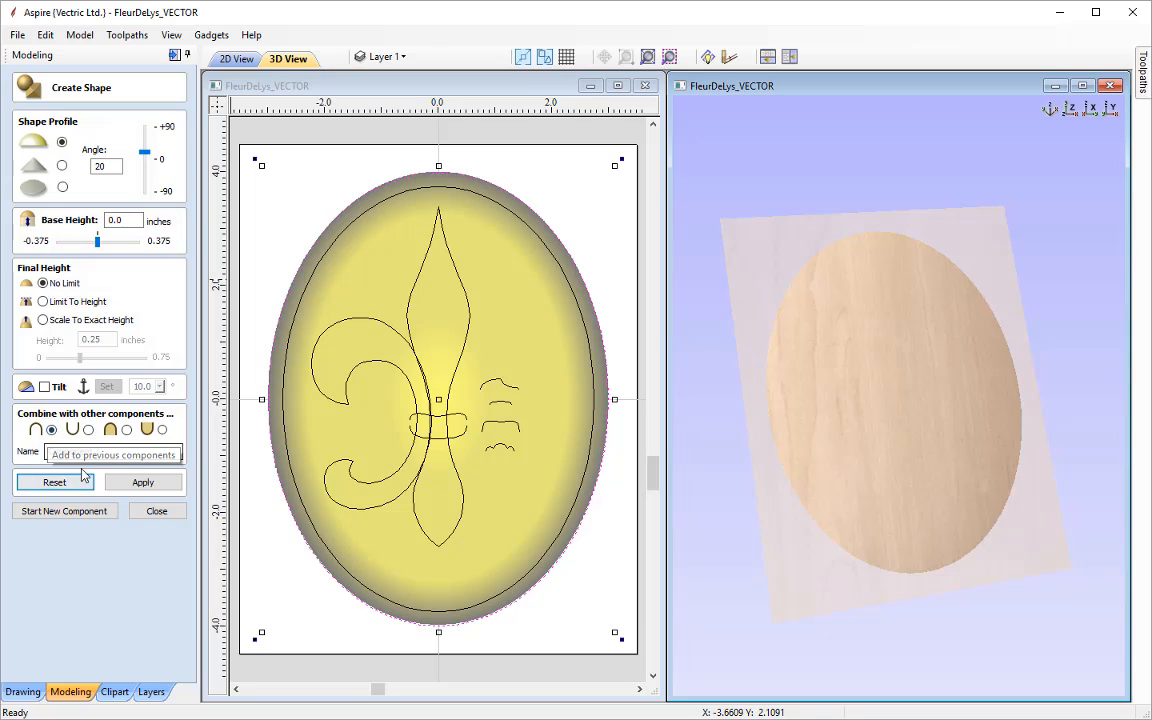
- Name the oval dome component Base, apply the shape and close the shape tool
left_click_drag(118, 451, 46, 451)
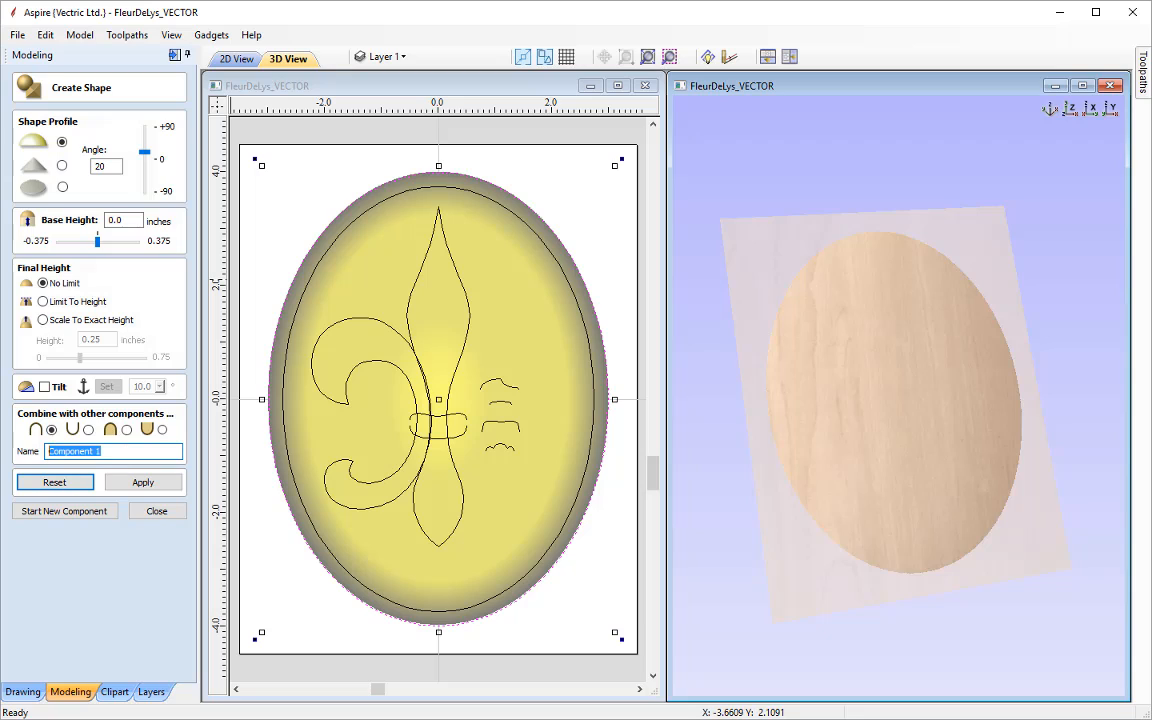
type("Base")
left_click(143, 482)
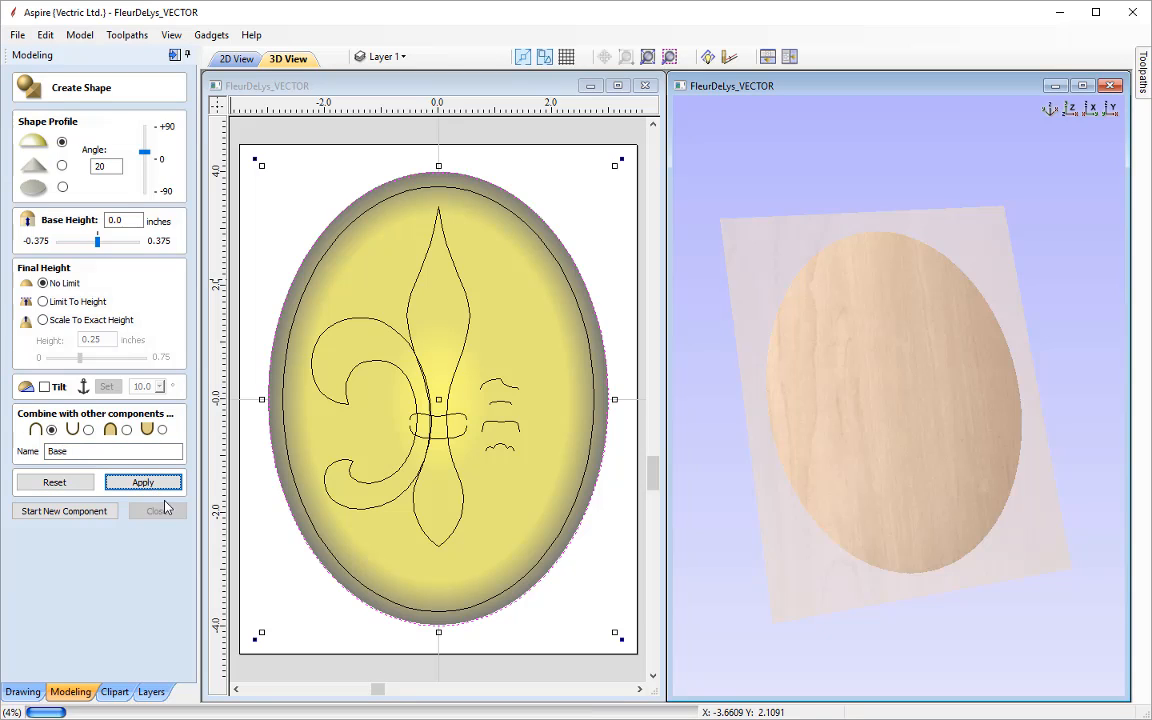
left_click(166, 509)
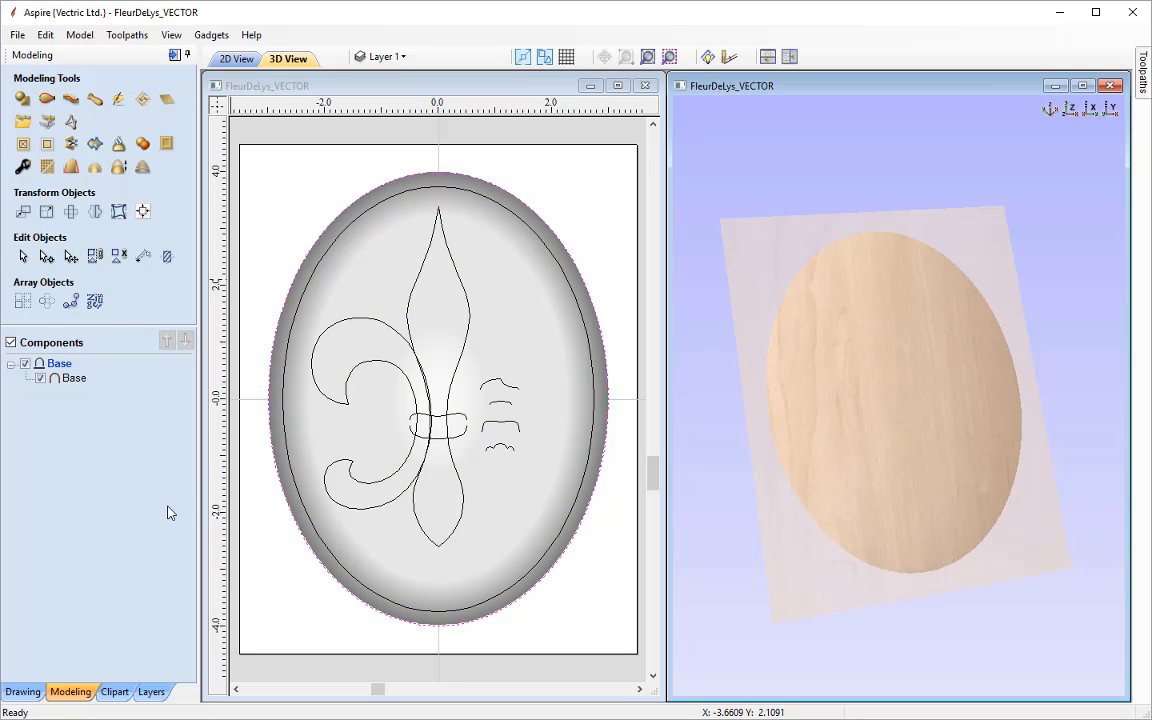
- Inspect the Base component in 3D, check its properties, and toggle its visibility off and on
left_click_drag(784, 535, 1026, 417)
left_click_drag(962, 391, 890, 373)
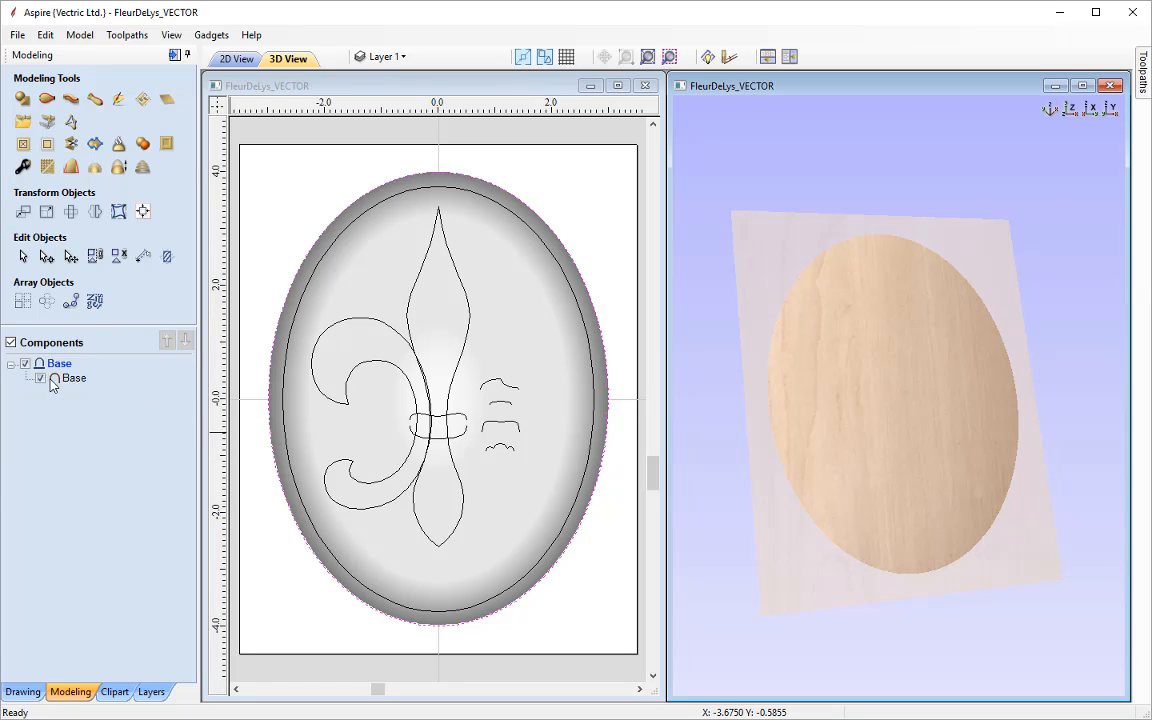
mouse_move(82, 387)
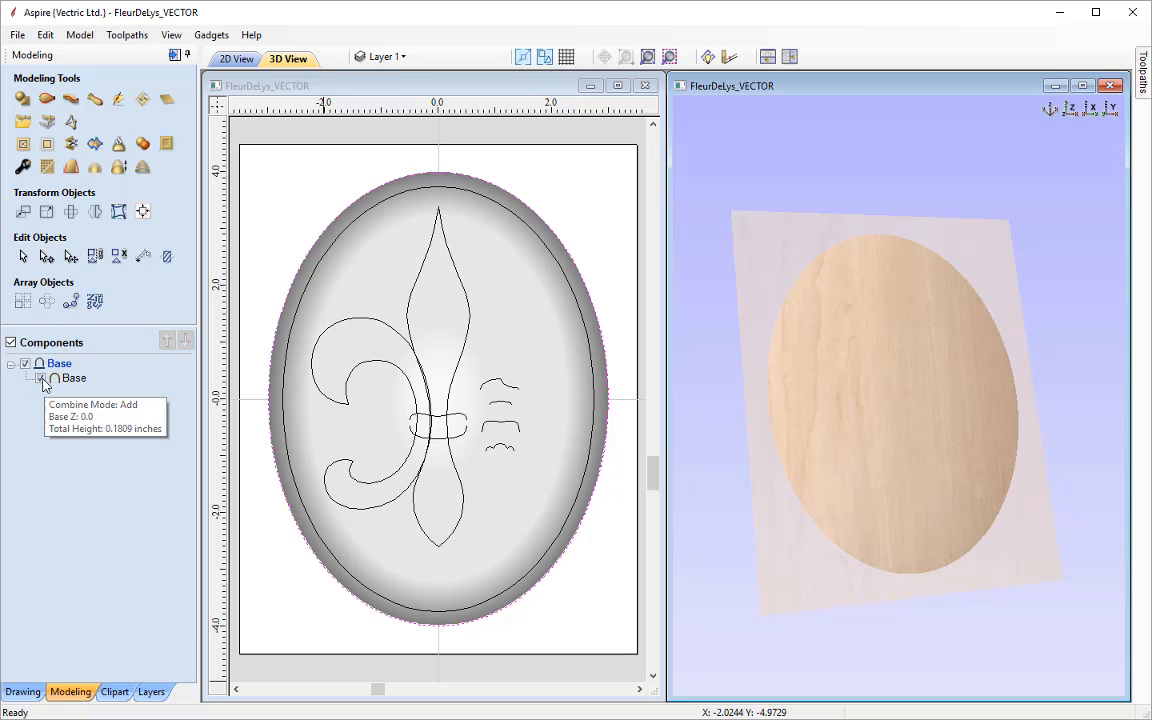
left_click(42, 380)
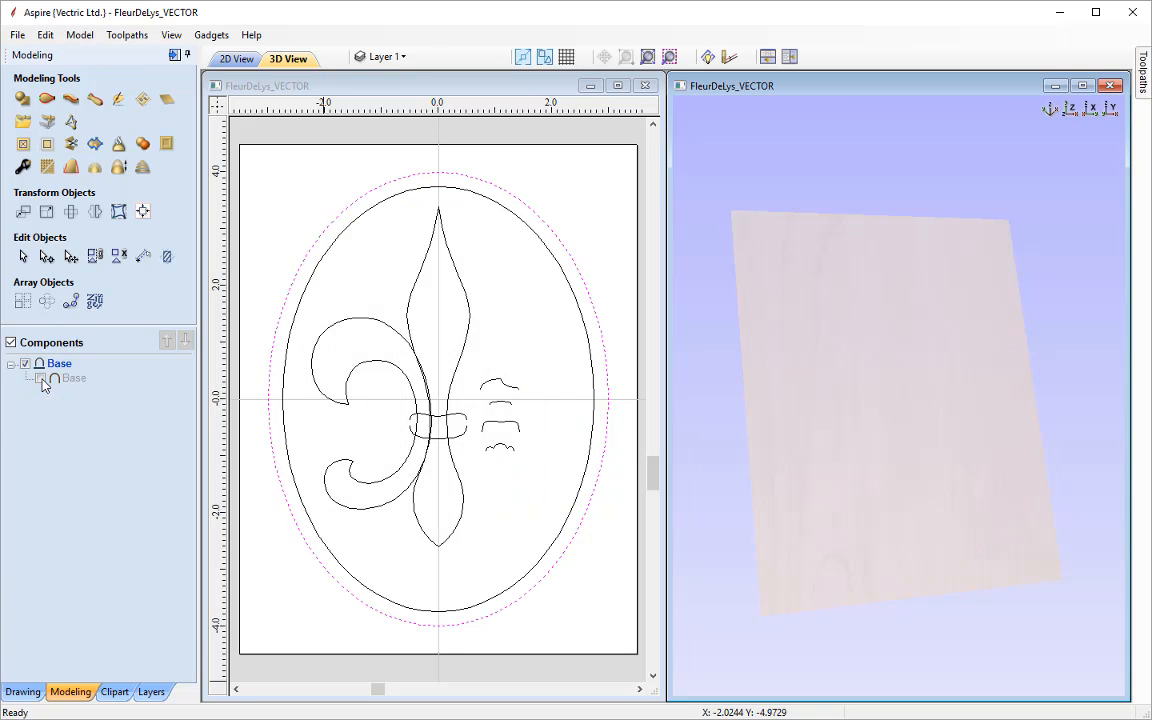
left_click(42, 380)
left_click(42, 380)
left_click(42, 380)
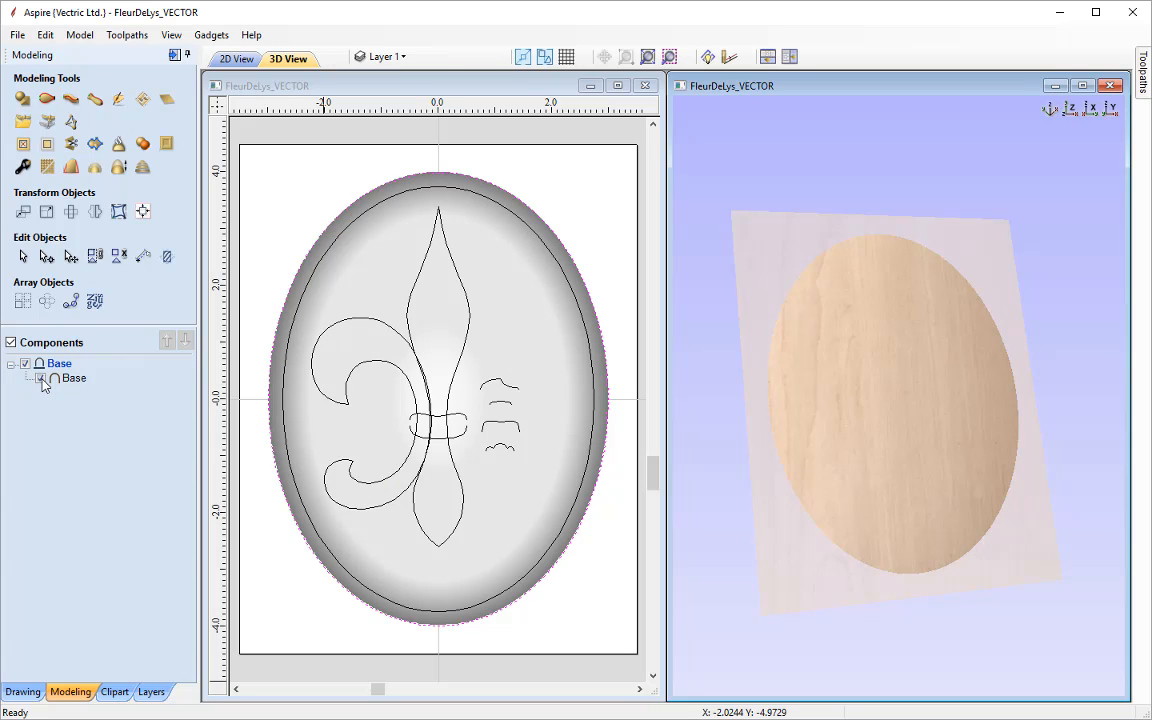
- Toggle the visibility of the whole Base level off and back on
left_click(25, 364)
left_click(25, 364)
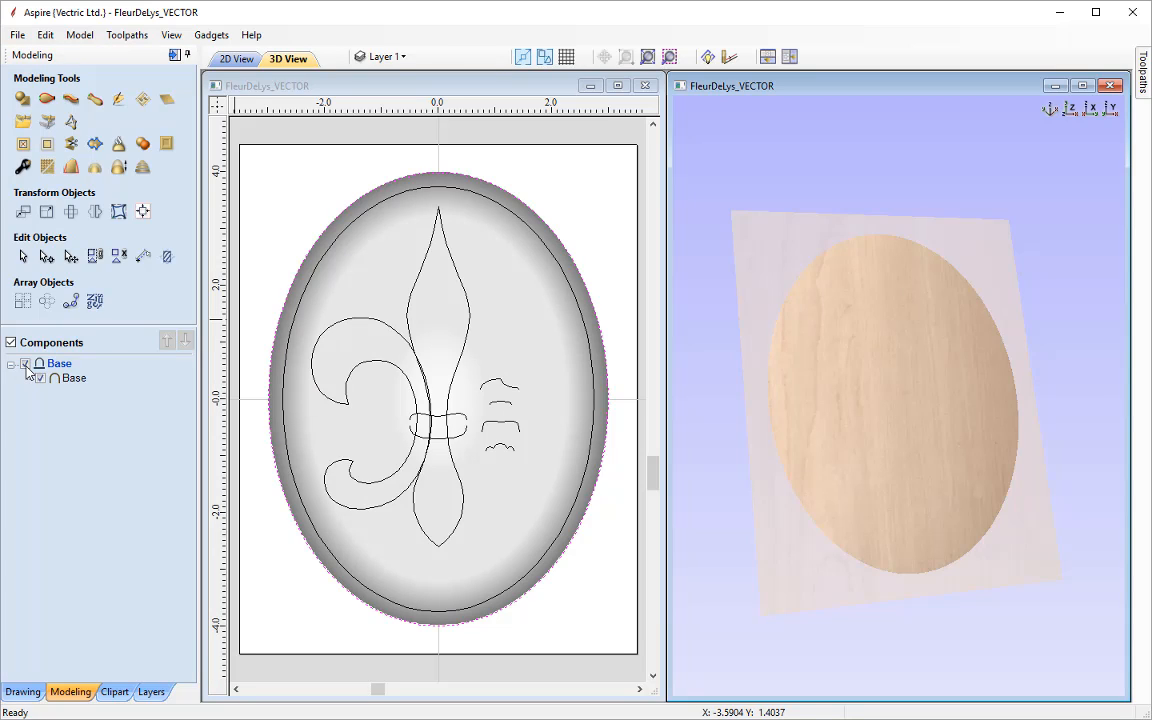
- Start Extrude and Weave in the 2D view with the inner oval as the drive rail
key("F2")
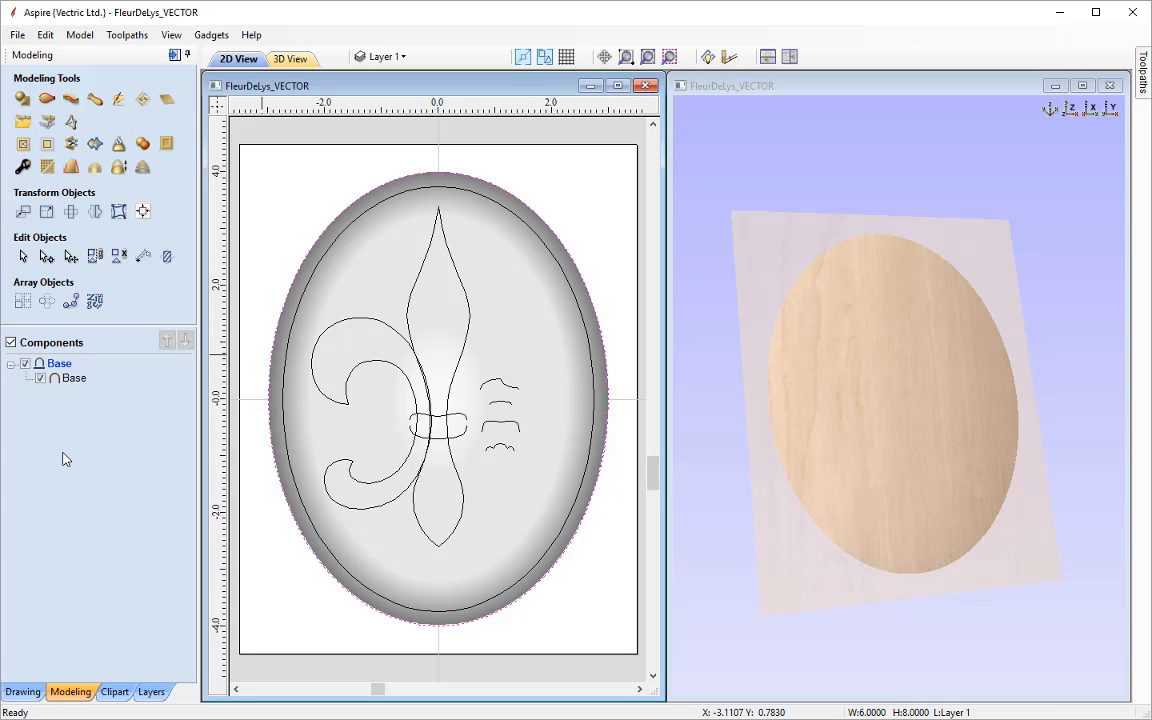
left_click(284, 390)
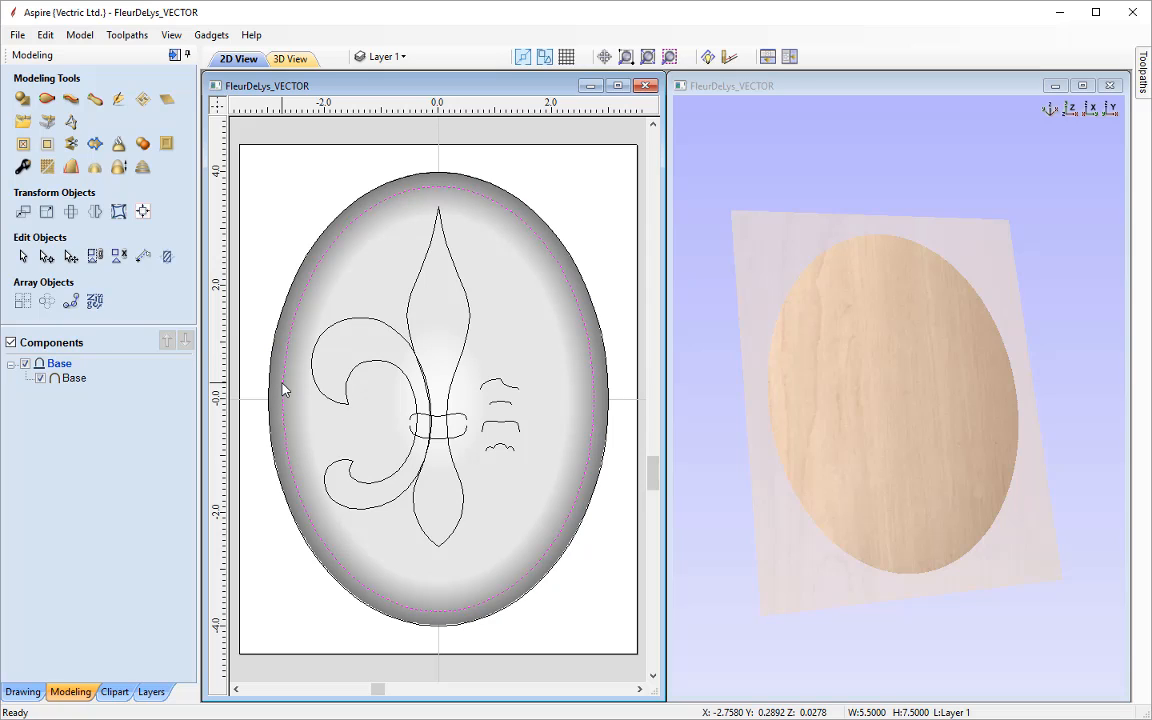
left_click(501, 452)
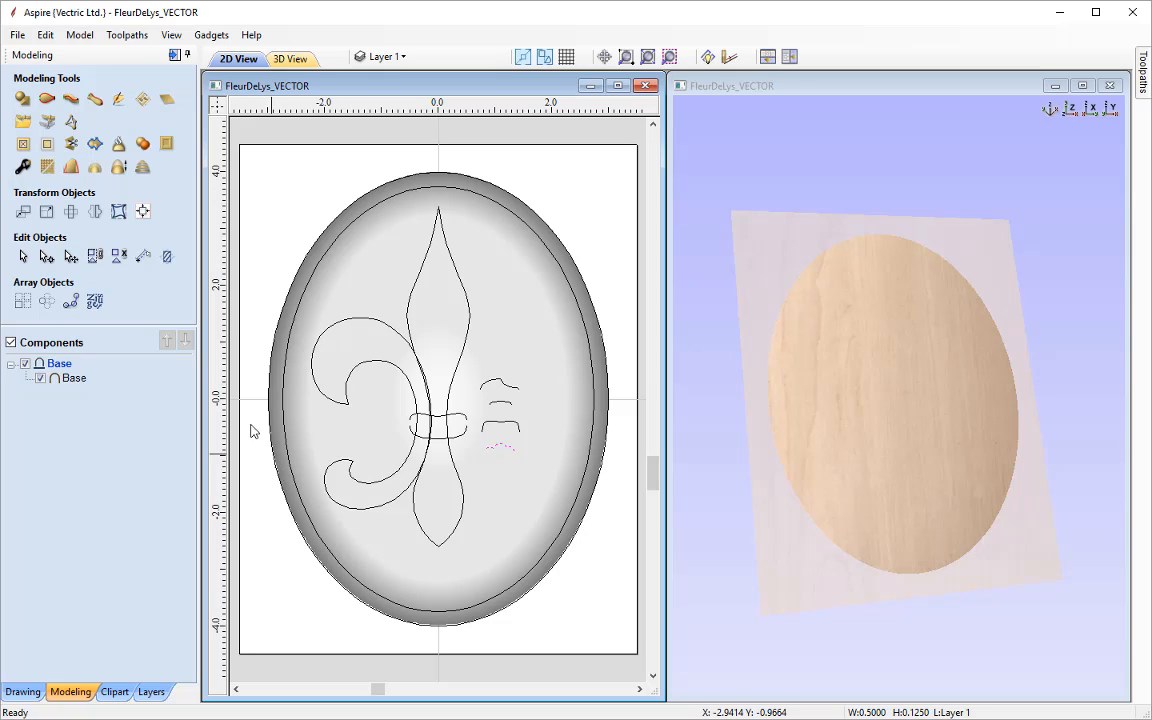
left_click(66, 101)
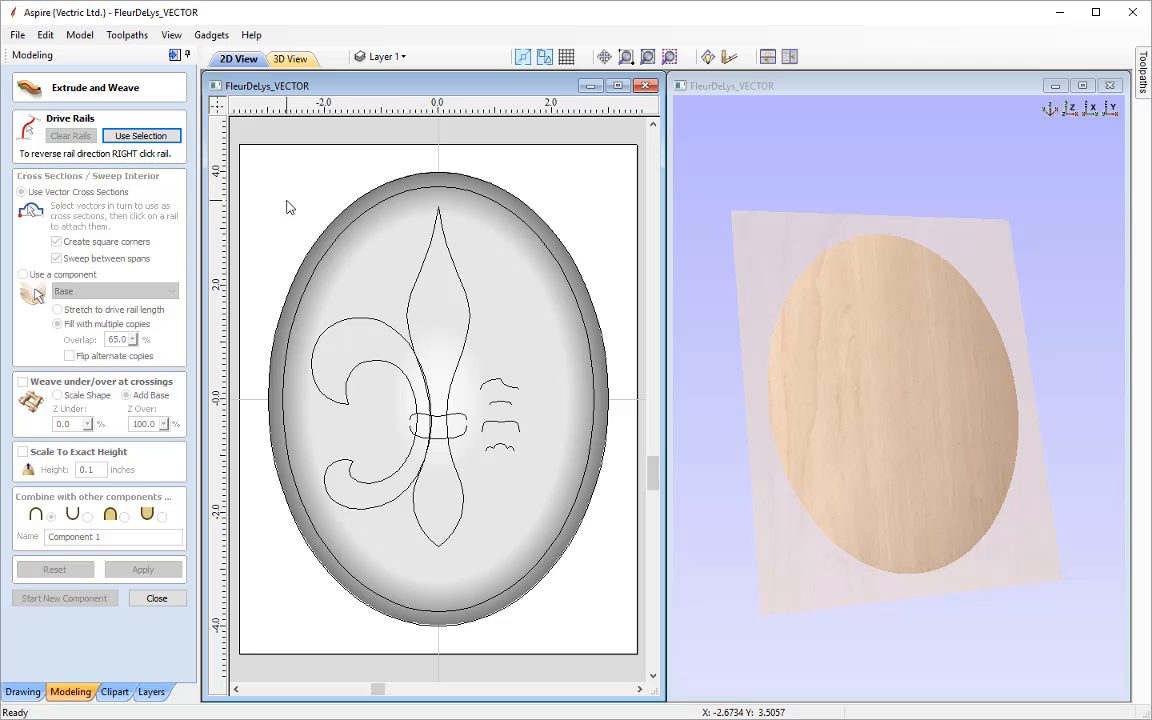
left_click(335, 252)
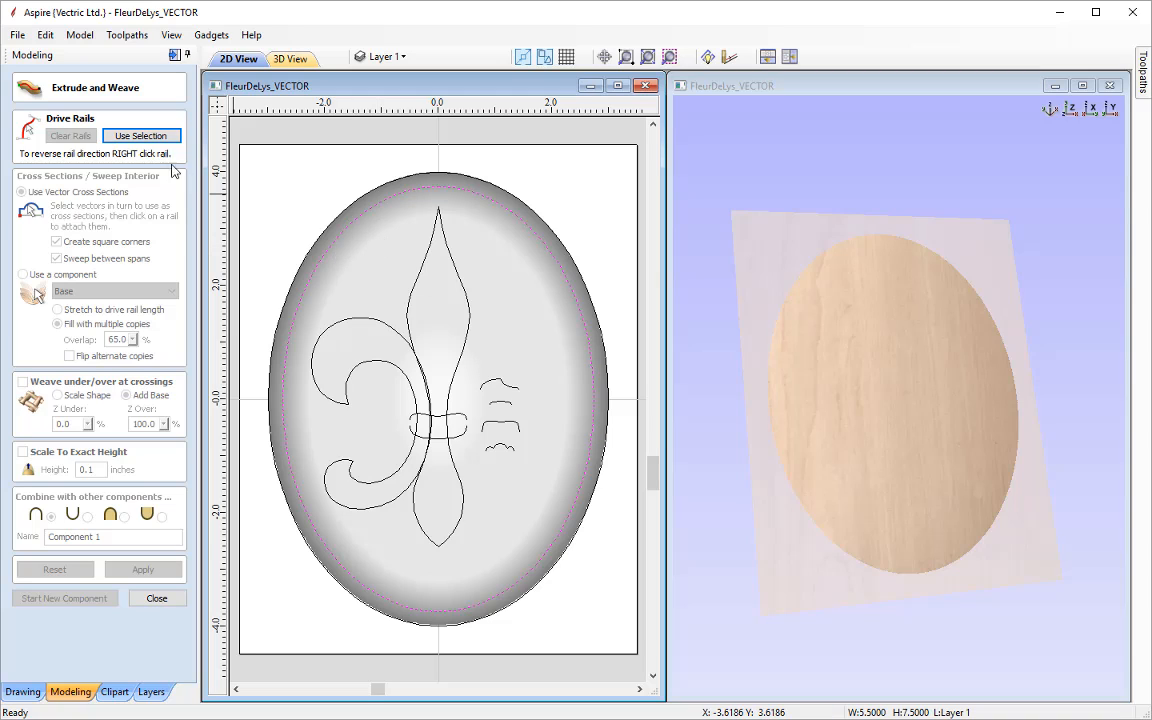
left_click(141, 136)
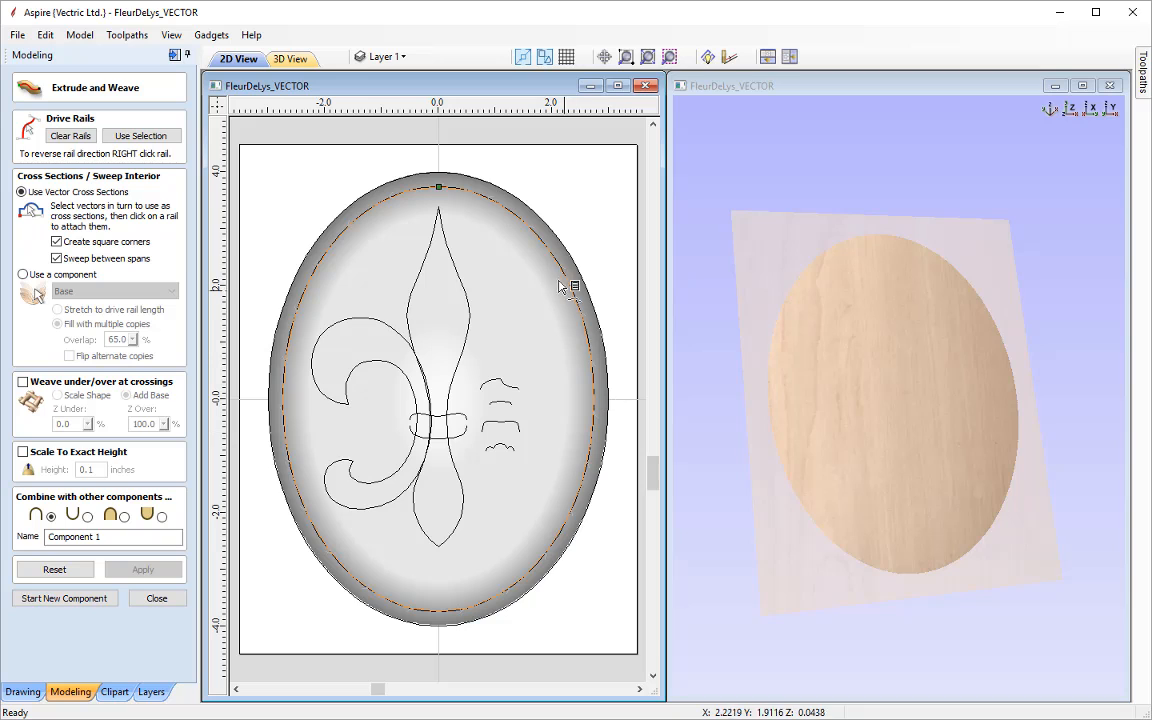
- Extrude the lowest of the four small cross-section profiles along the inner oval and check the resulting border in 3D
scroll(555, 260, "up", 4)
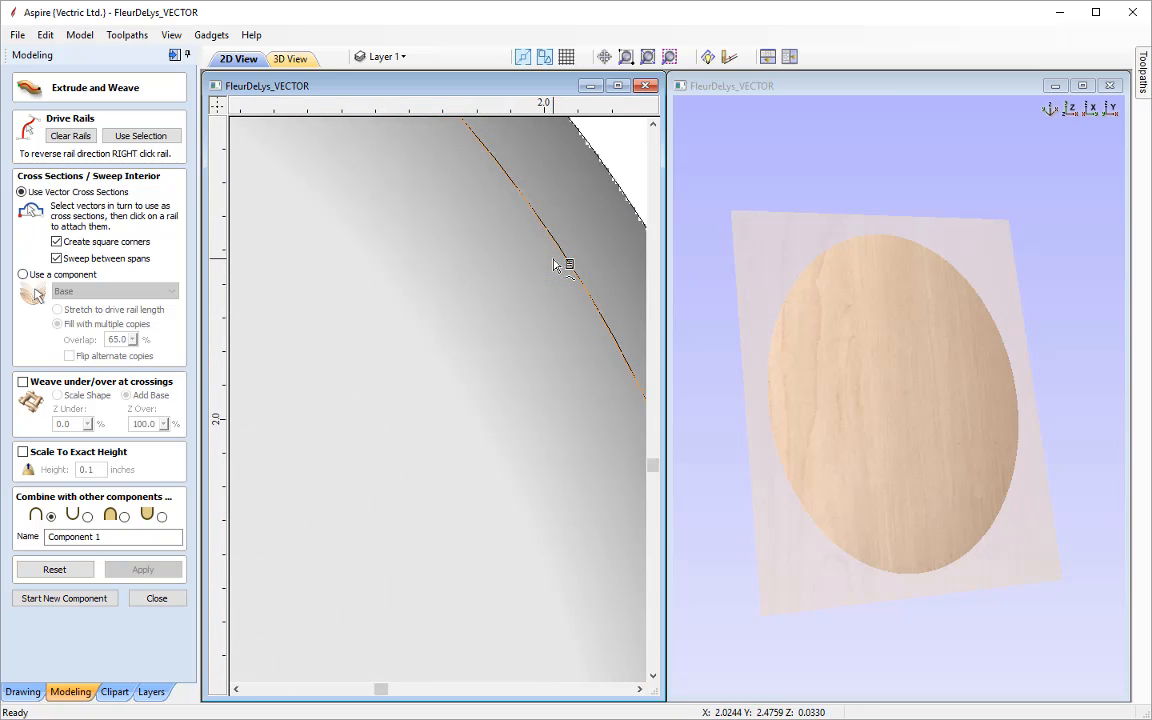
scroll(553, 260, "down", 6)
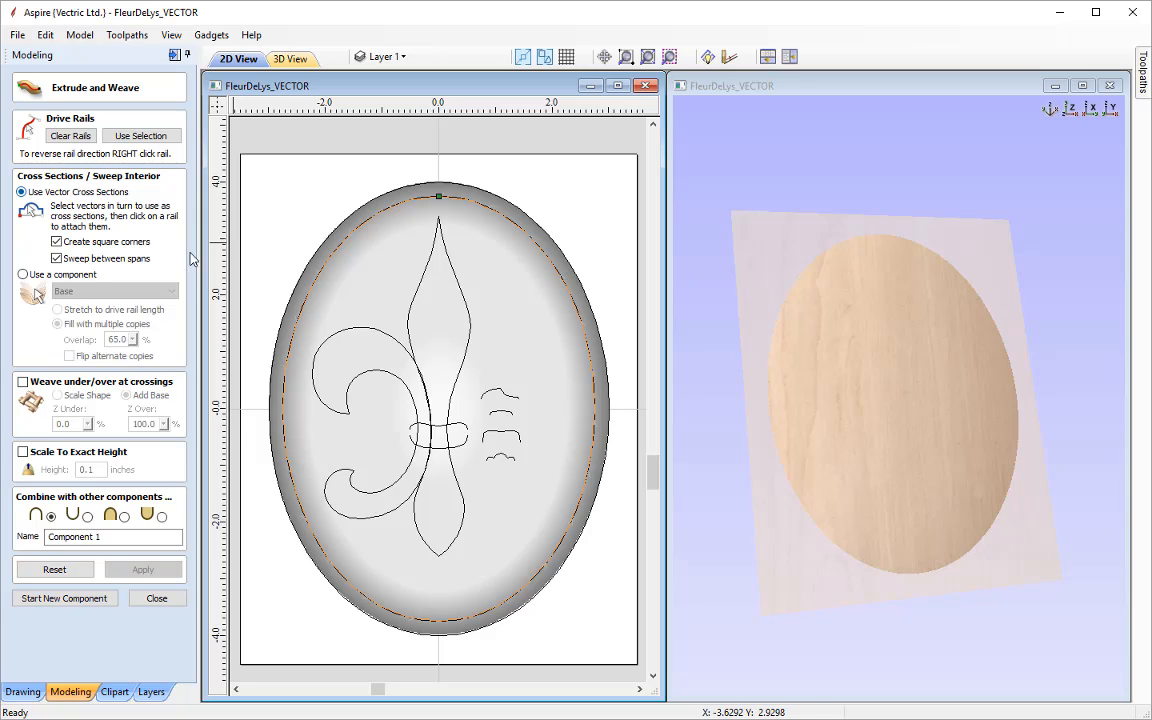
left_click(503, 461)
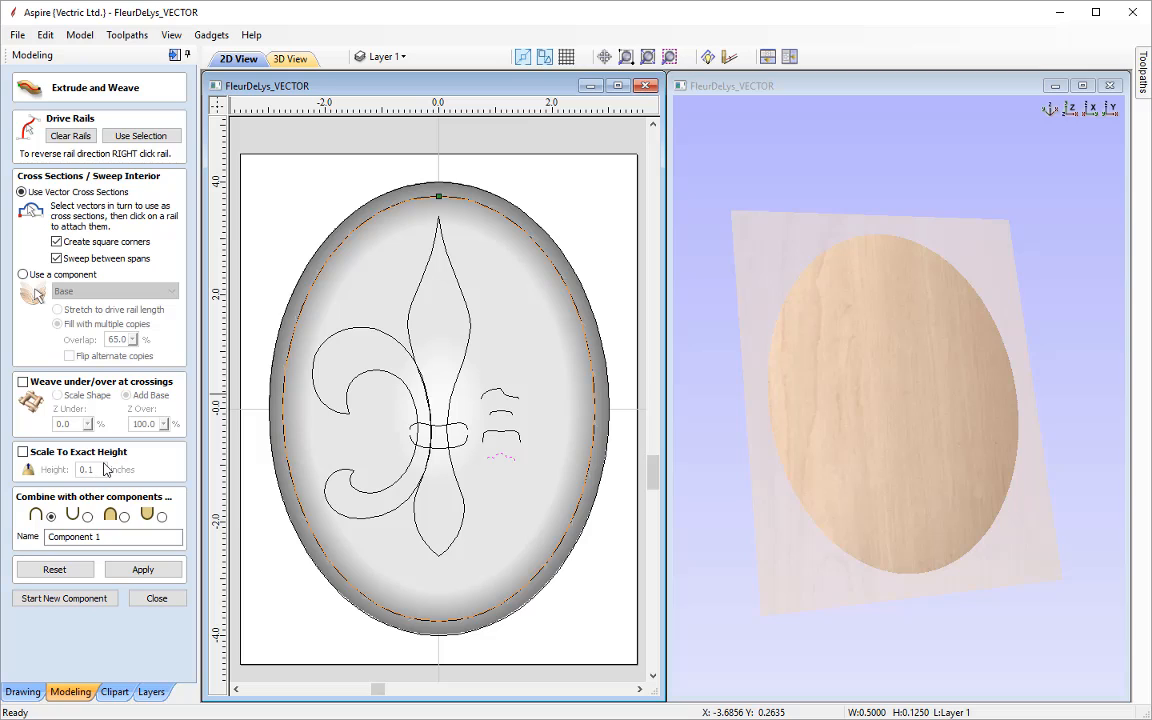
left_click(146, 569)
left_click_drag(905, 405, 776, 391)
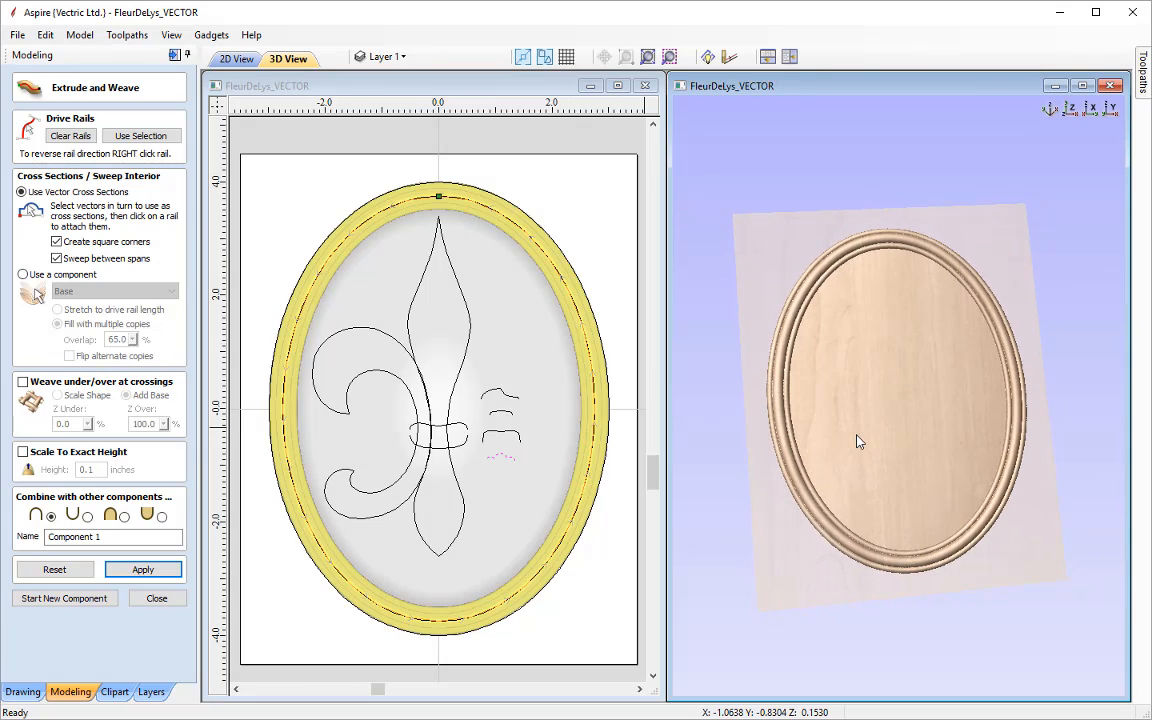
- Name the extruded oval component Border, apply it and close the Extrude and Weave tool
left_click_drag(110, 537, 3, 533)
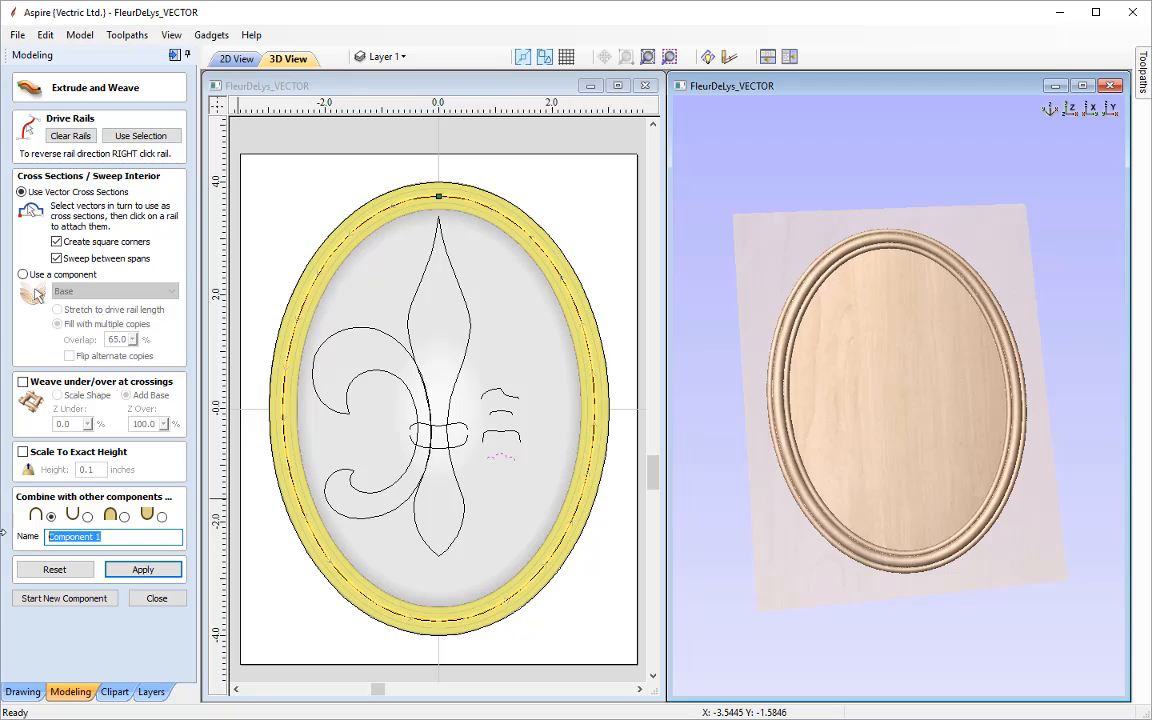
type("Border")
left_click(144, 569)
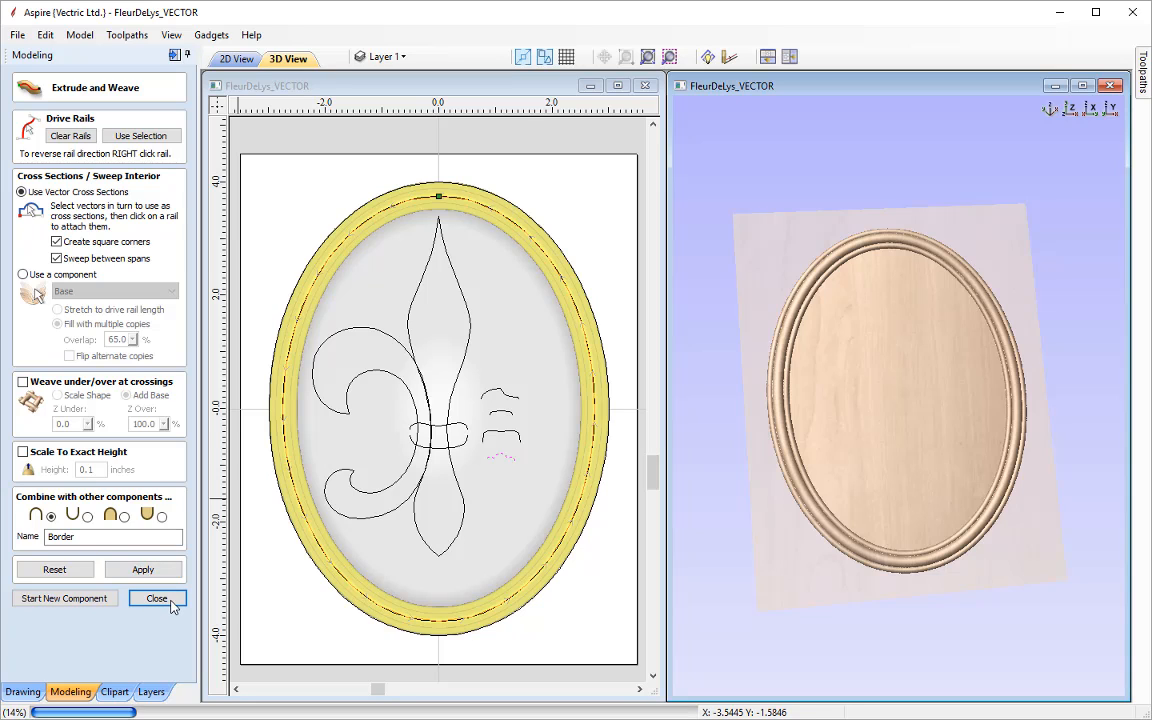
left_click(170, 599)
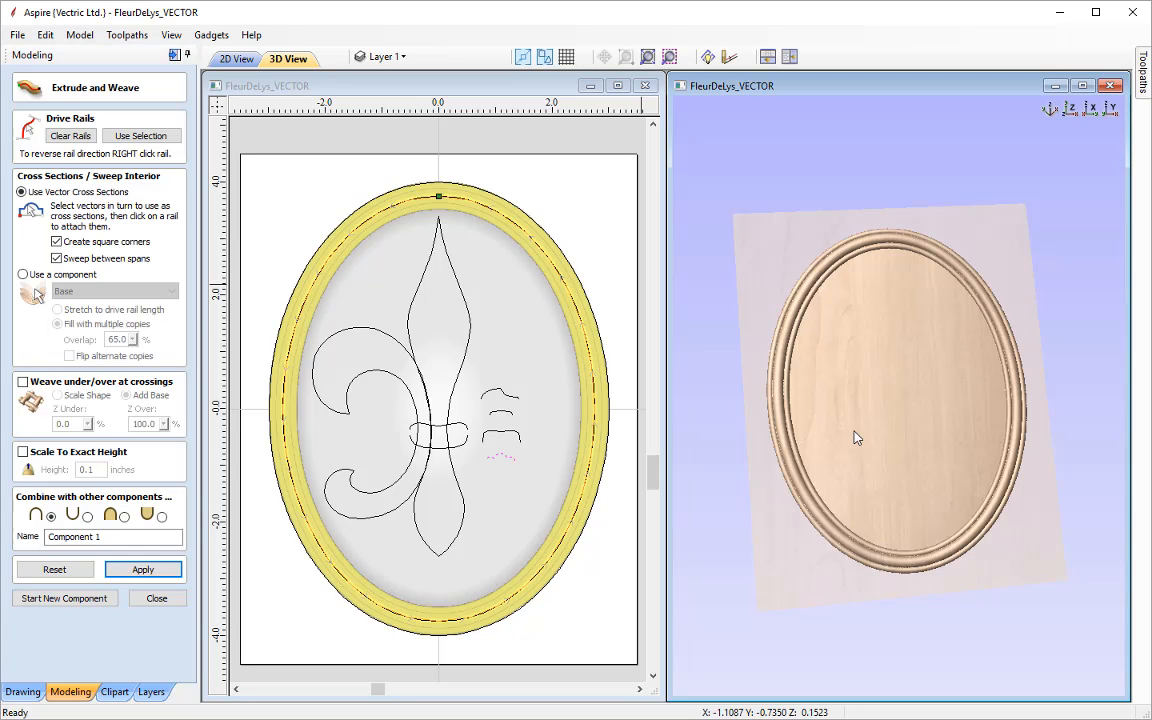
left_click_drag(111, 537, 50, 537)
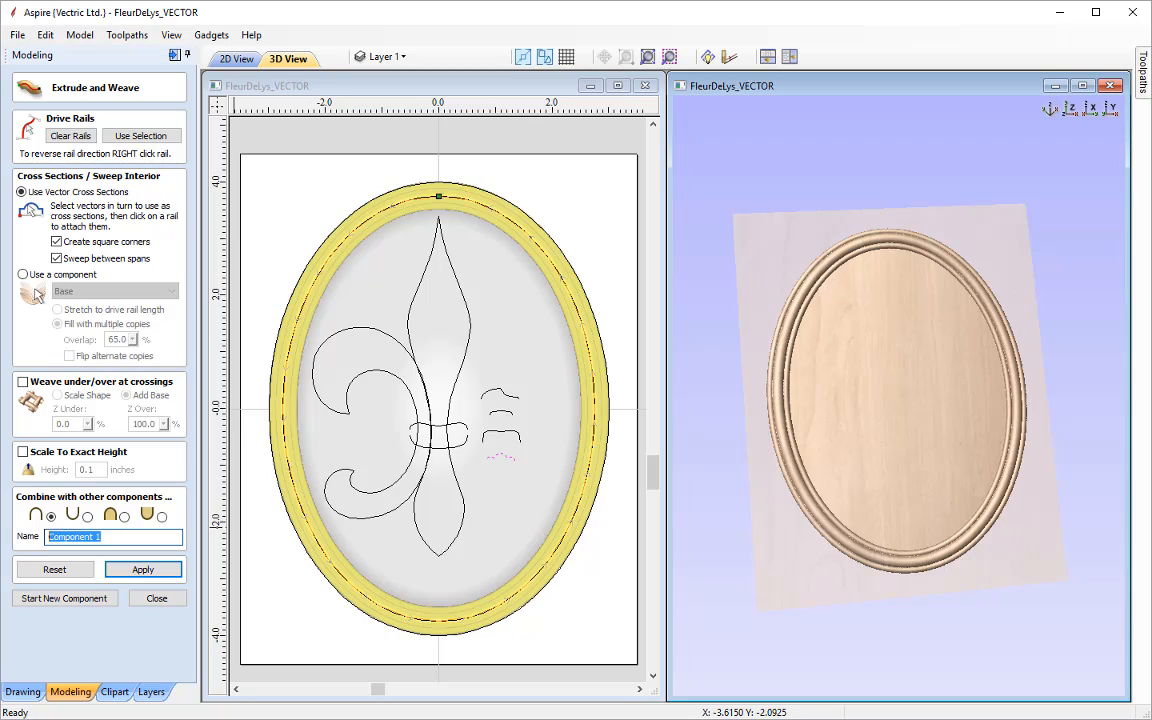
type("Border")
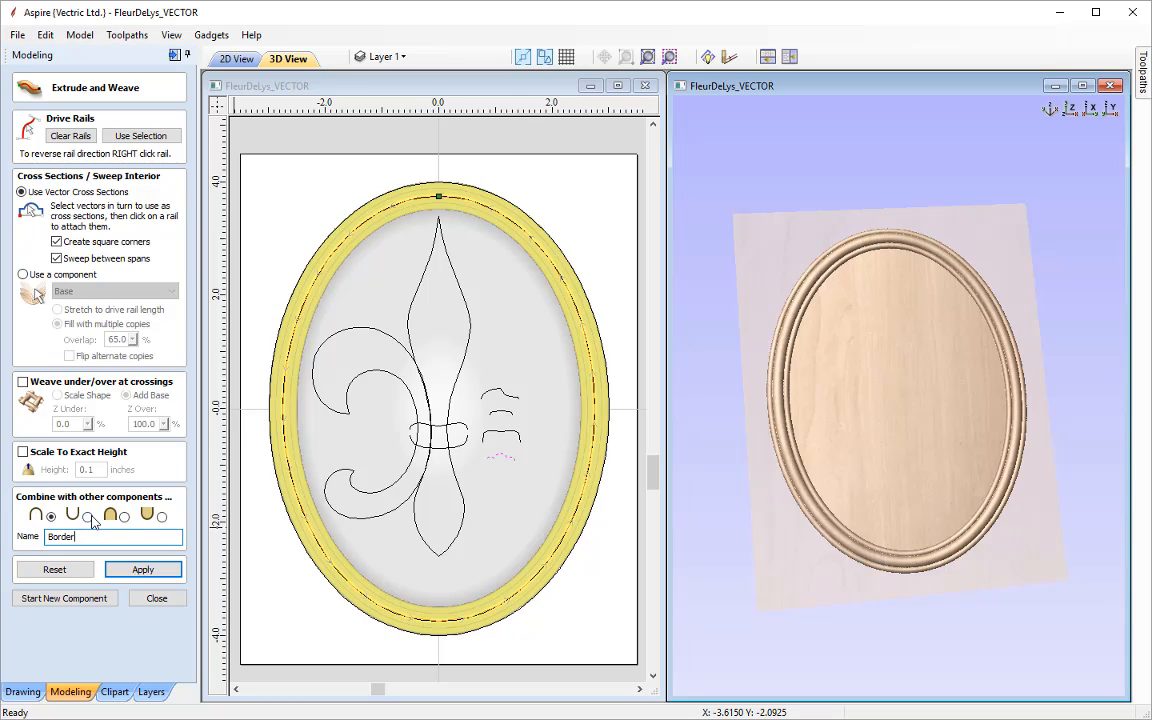
left_click(143, 569)
left_click(155, 598)
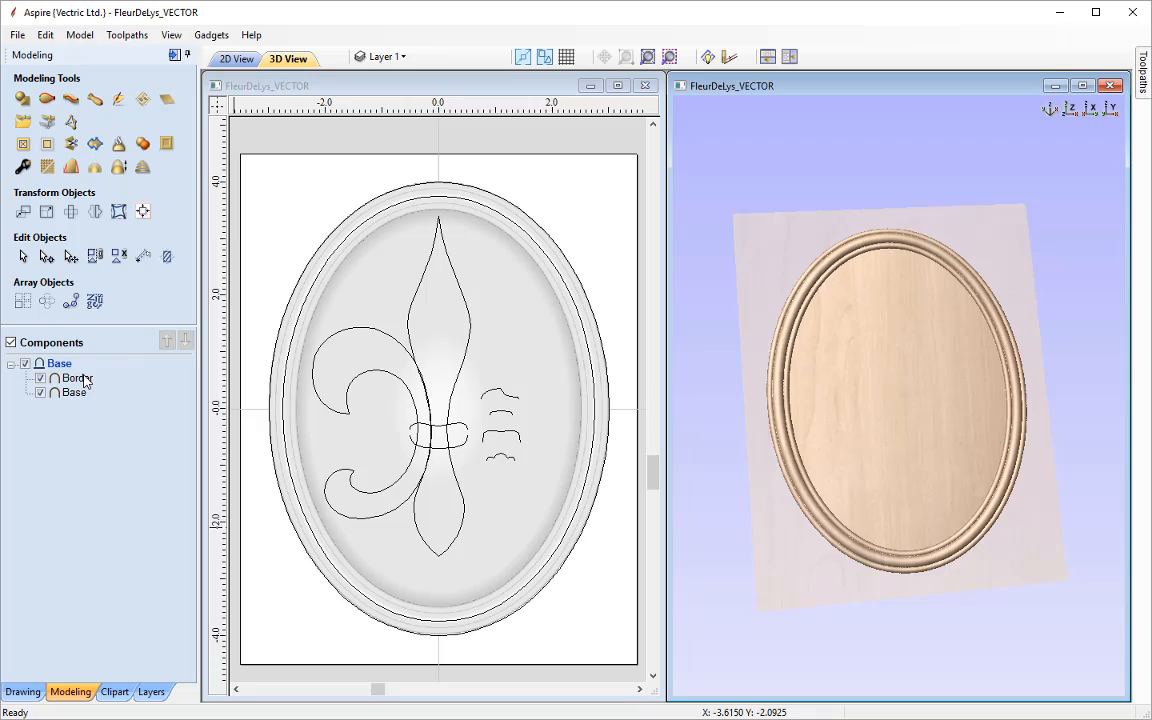
- Inspect the border's moulded profile up close from several angles in 3D, ending with a straight view from above
mouse_move(85, 386)
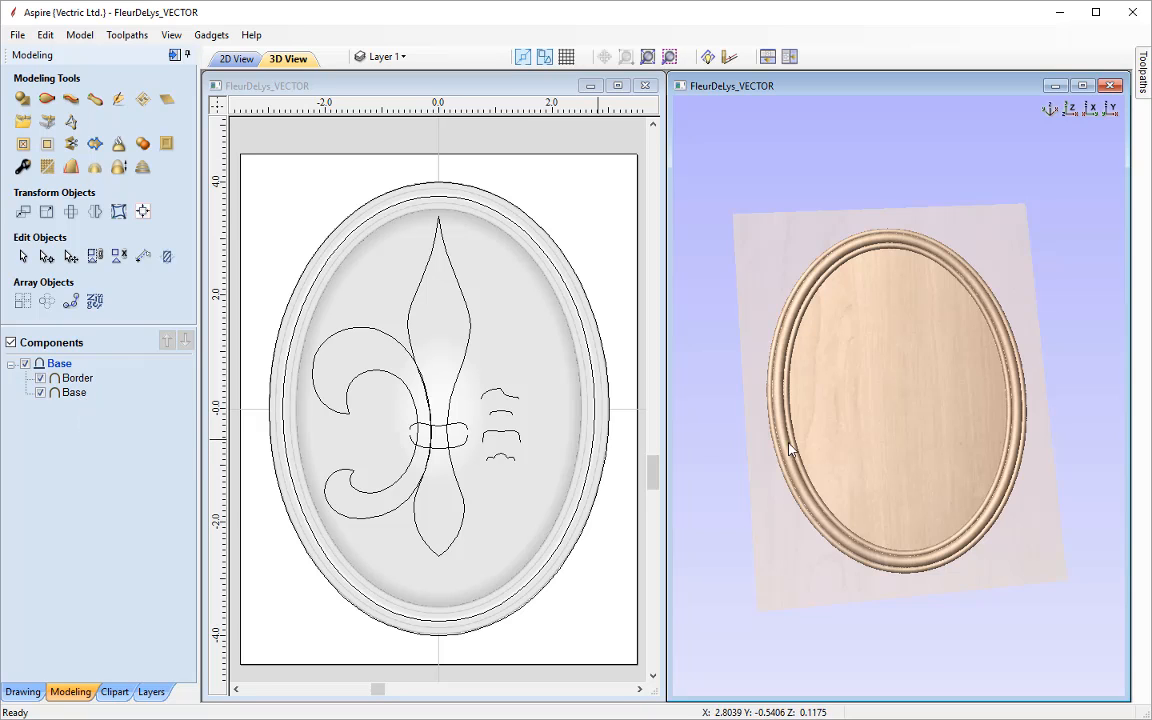
left_click_drag(833, 404, 789, 368)
scroll(745, 455, "up", 5)
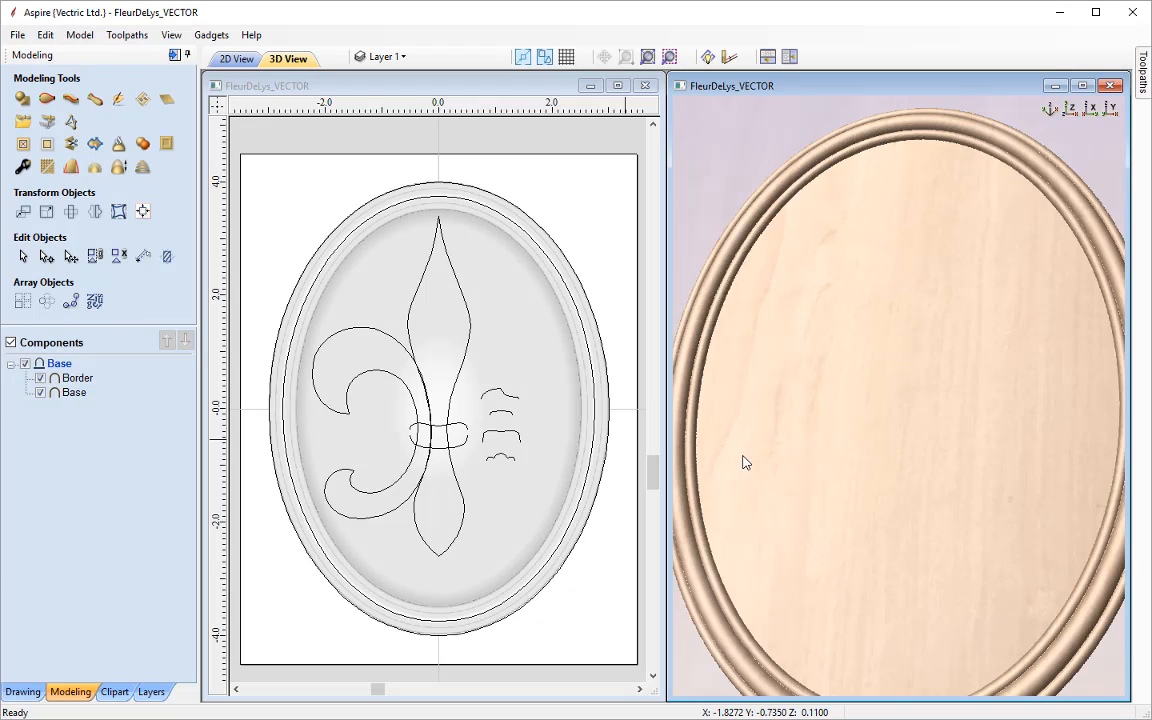
left_click_drag(913, 464, 838, 463)
left_click_drag(797, 507, 812, 348)
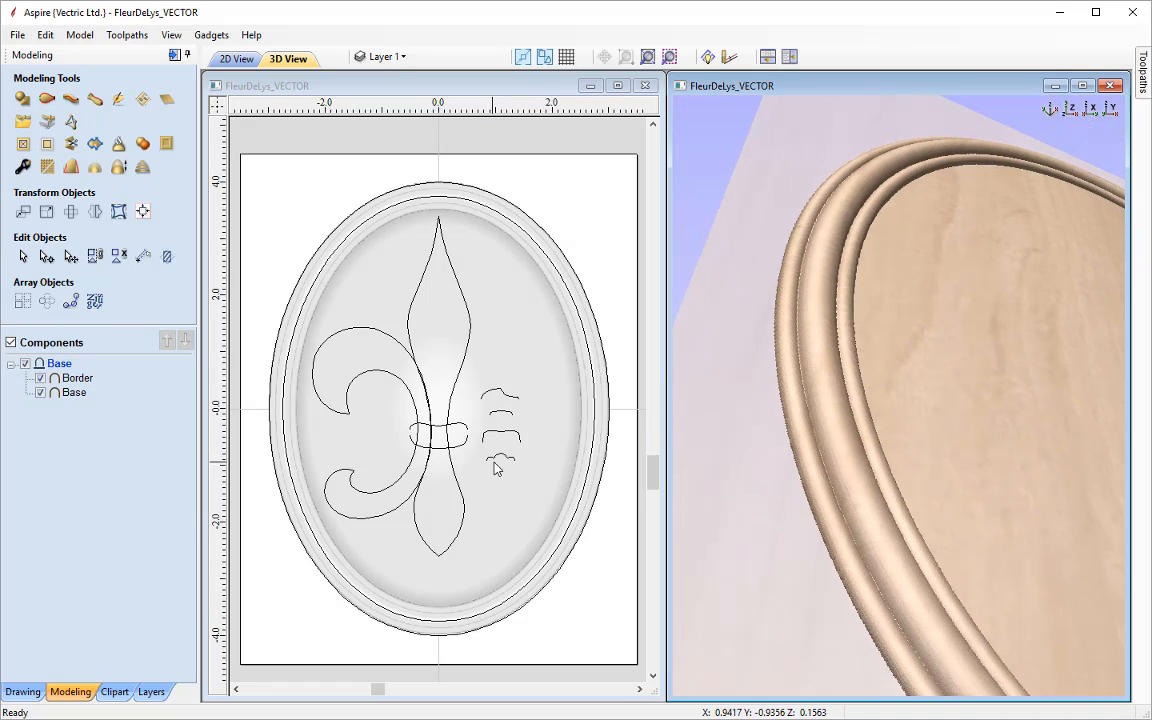
left_click_drag(752, 368, 995, 154)
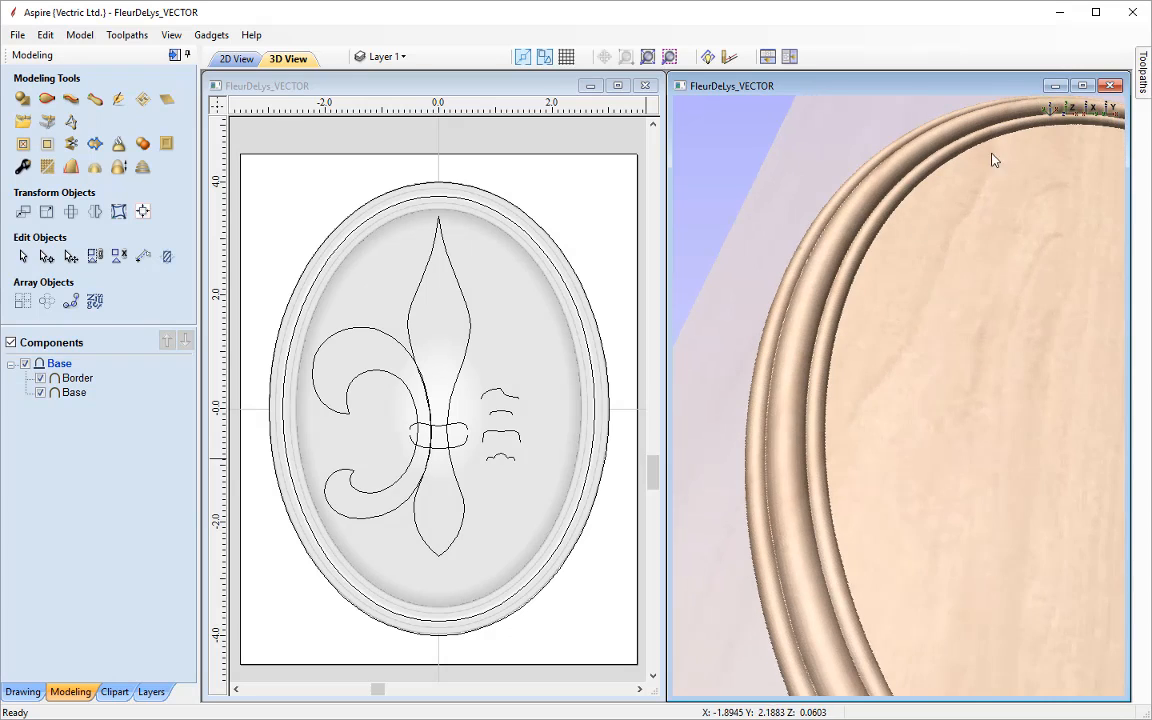
left_click(1071, 112)
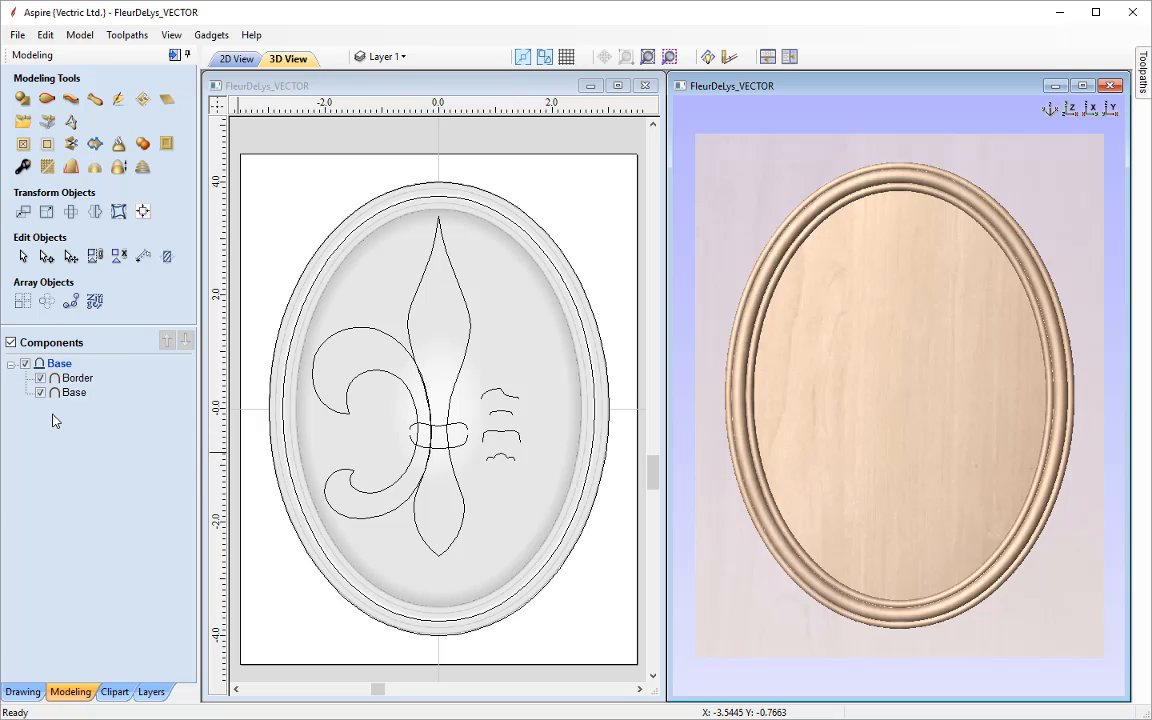
- Collapse and hide the Base level, and insert a new component level named Fleur De Lys
left_click(10, 364)
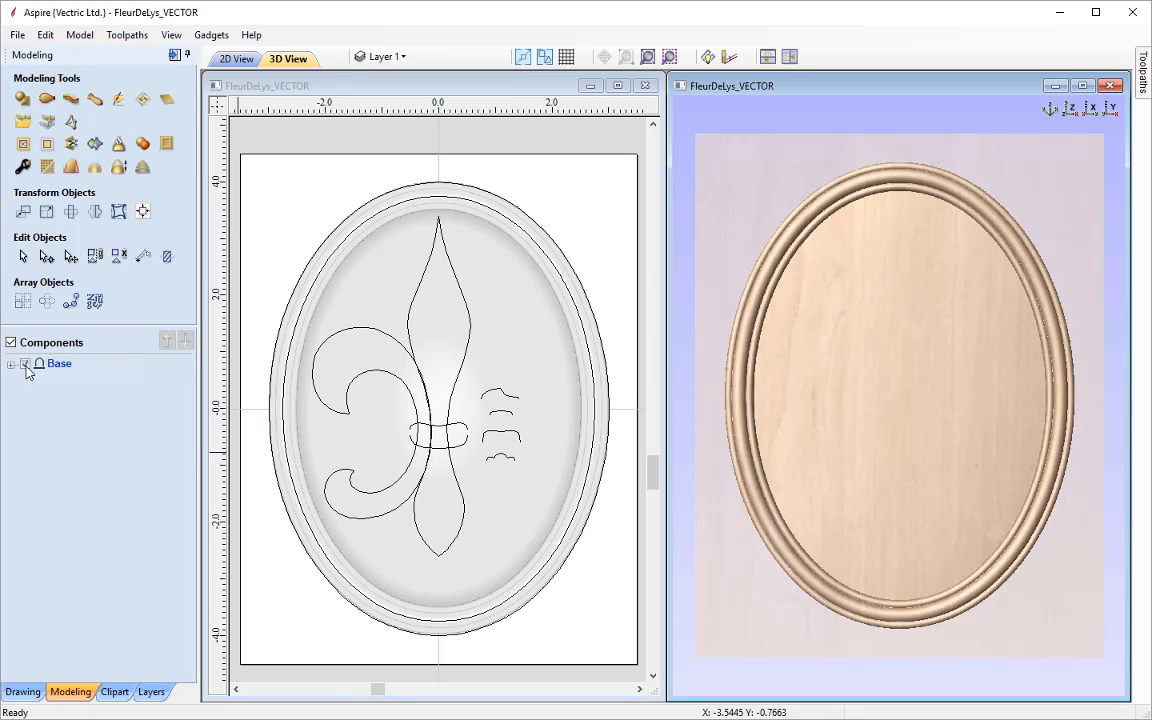
left_click(25, 365)
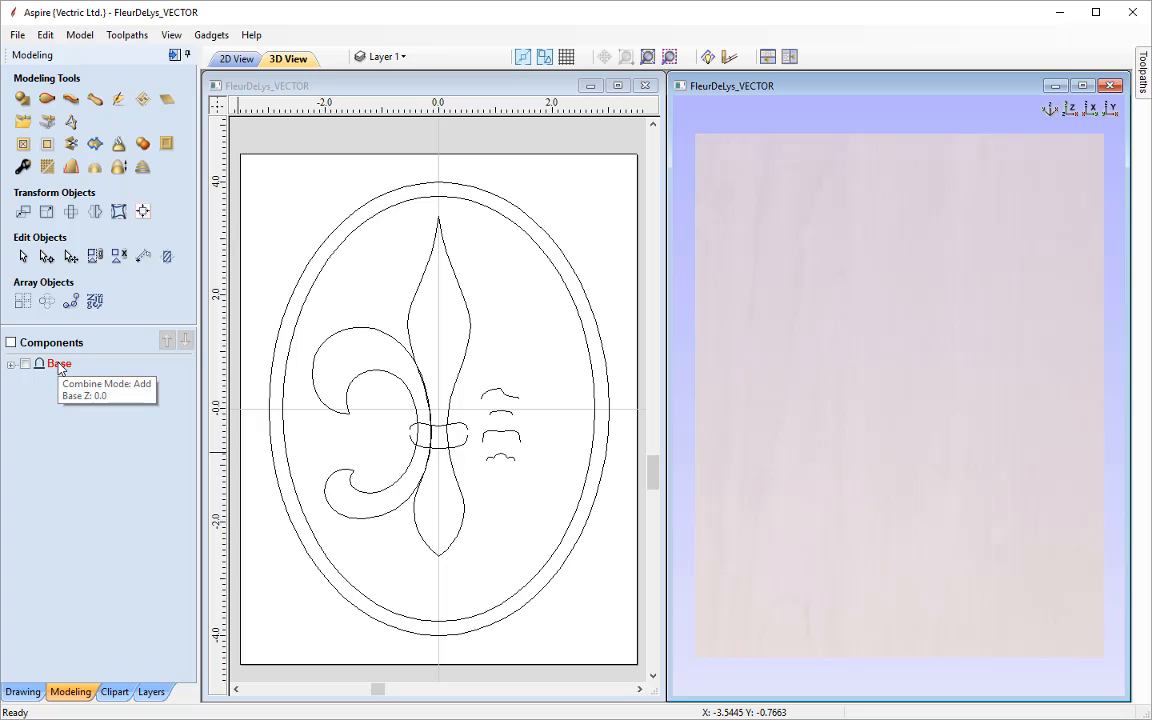
right_click(60, 370)
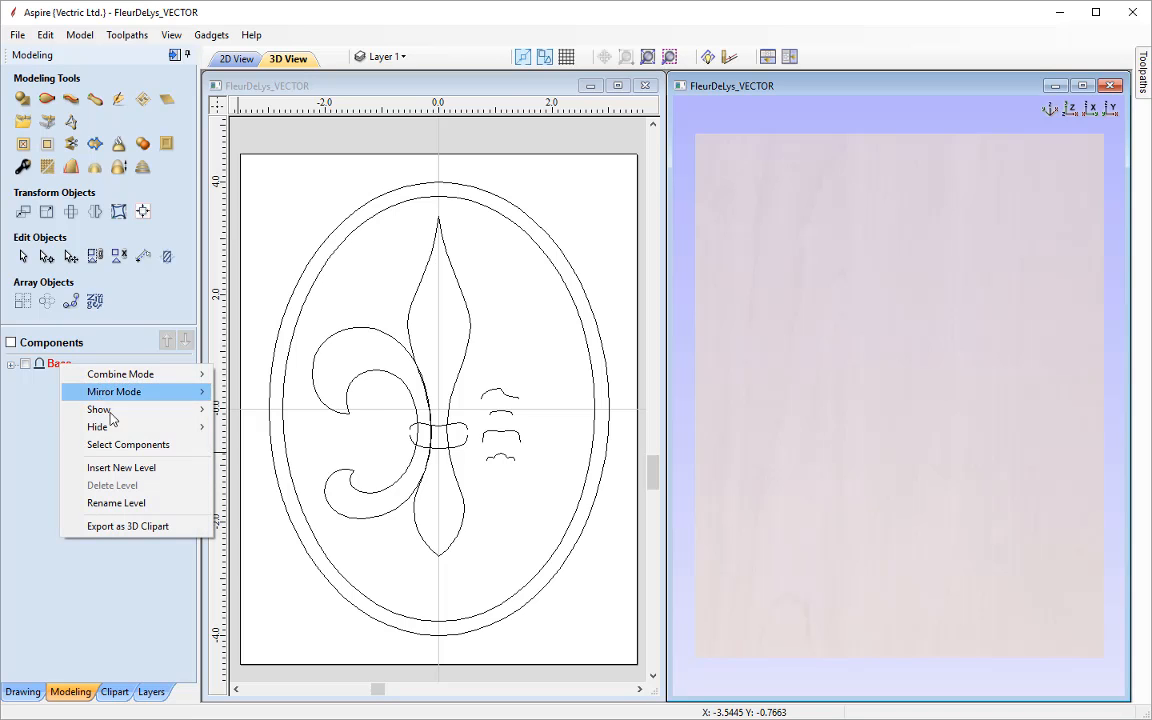
left_click(133, 468)
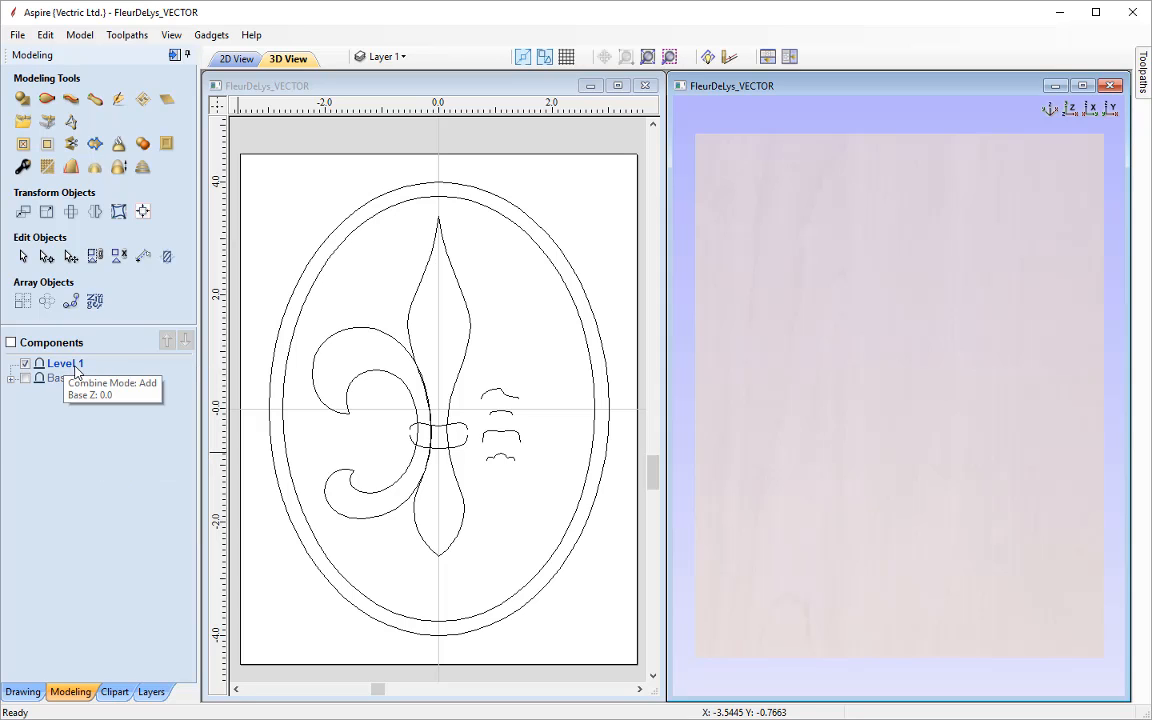
right_click(75, 368)
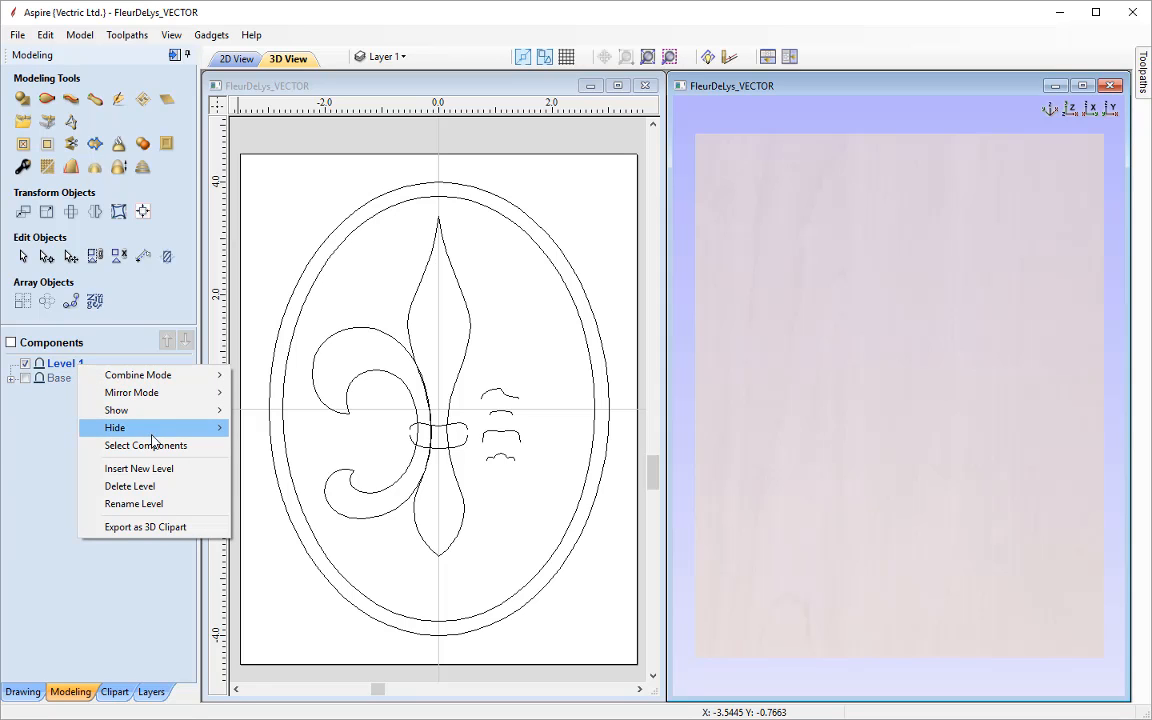
left_click(147, 504)
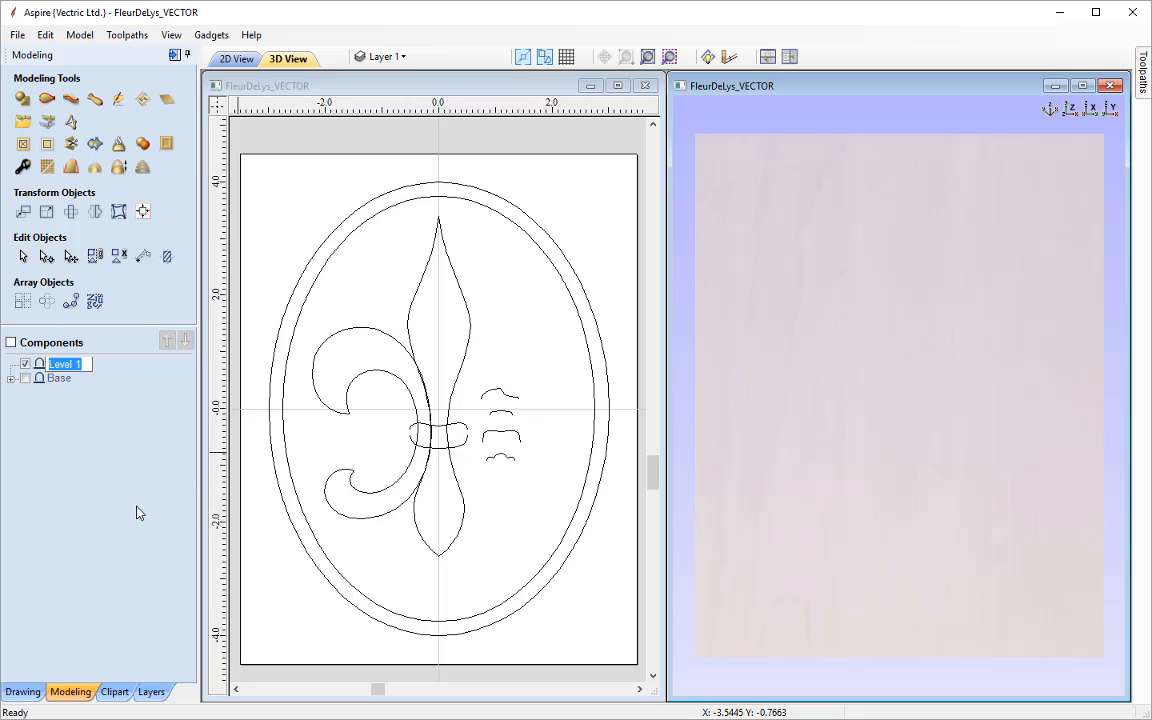
type("Fleur De Lys")
key("Return")
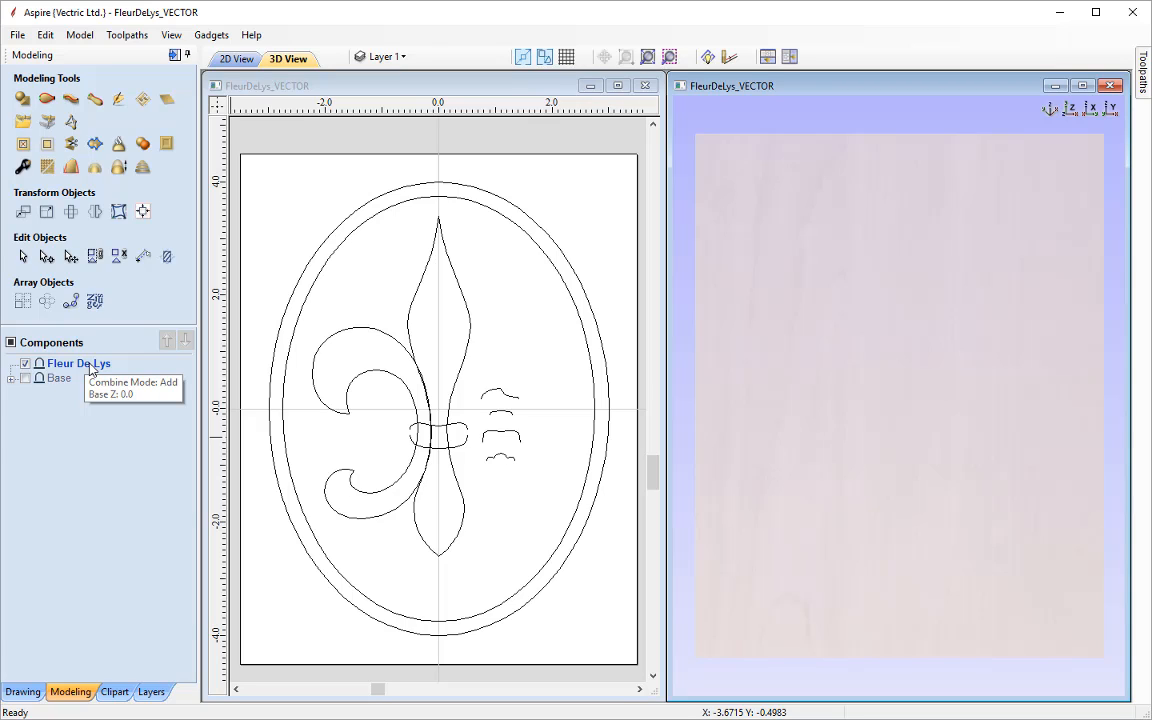
- Switch the active level to Base and back to Fleur De Lys
left_click(62, 380)
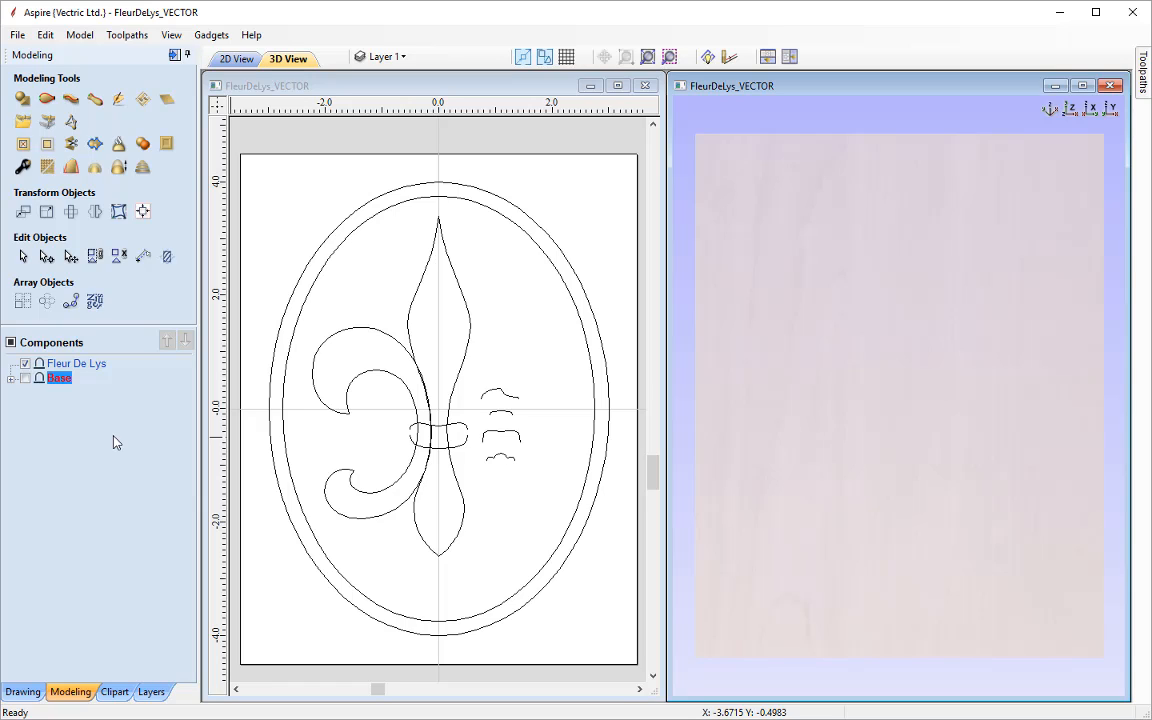
left_click(78, 364)
- Examine in 2D where the side scroll overlaps the central petal and band vectors, and select the scroll outline
key("F2")
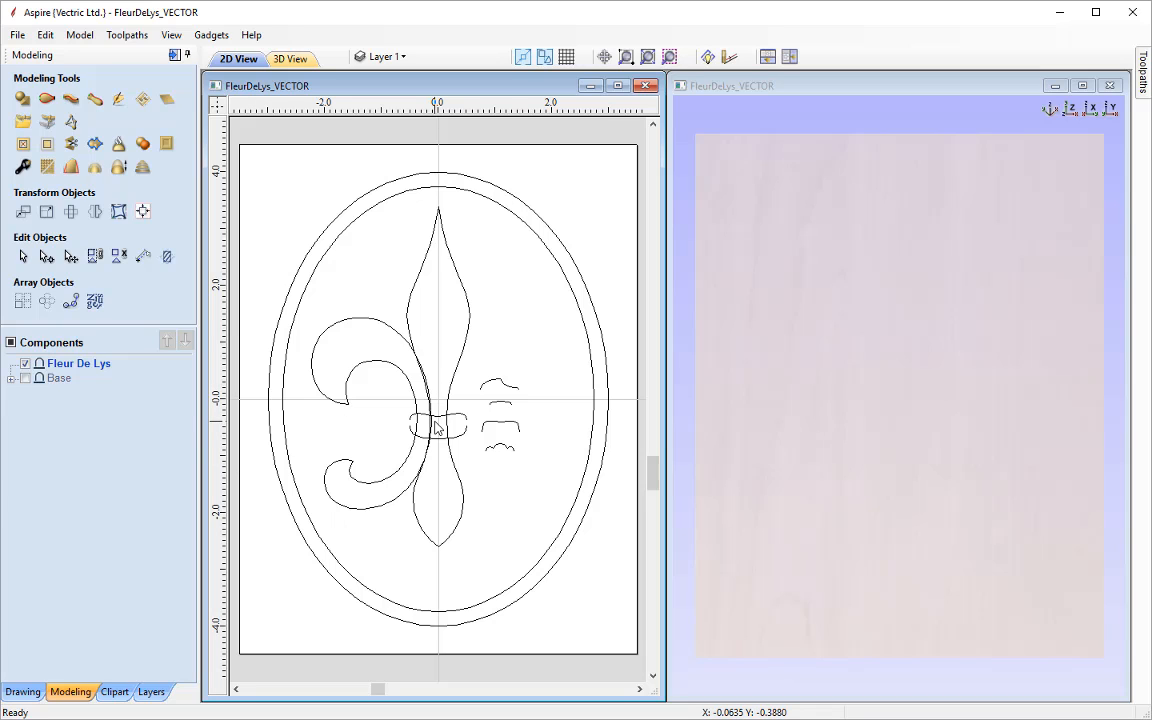
scroll(435, 428, "up", 5)
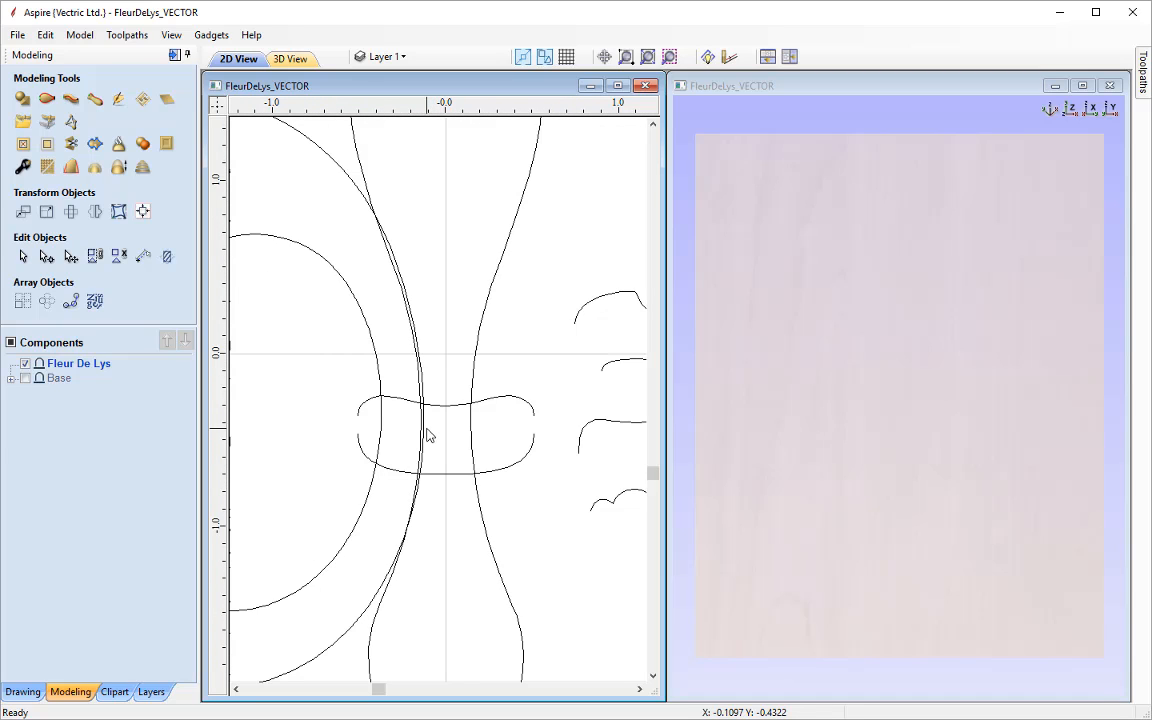
scroll(428, 434, "down", 3)
scroll(428, 434, "up", 1)
scroll(428, 434, "down", 2)
scroll(428, 438, "up", 2)
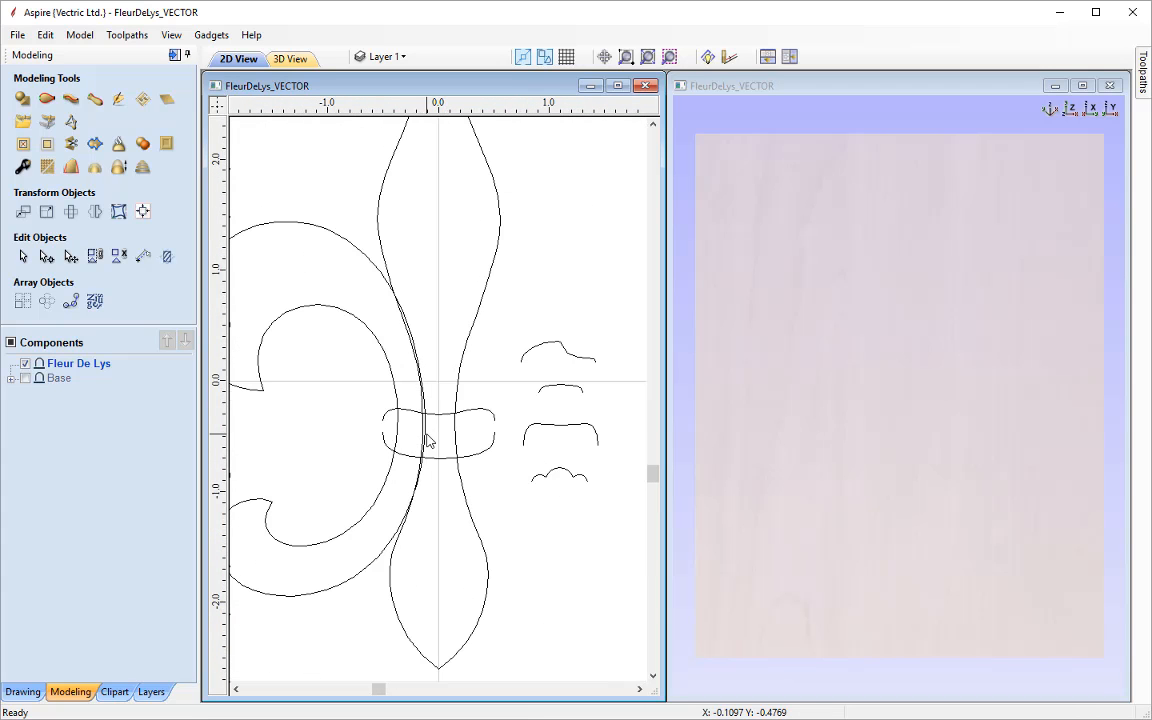
scroll(407, 444, "up", 1)
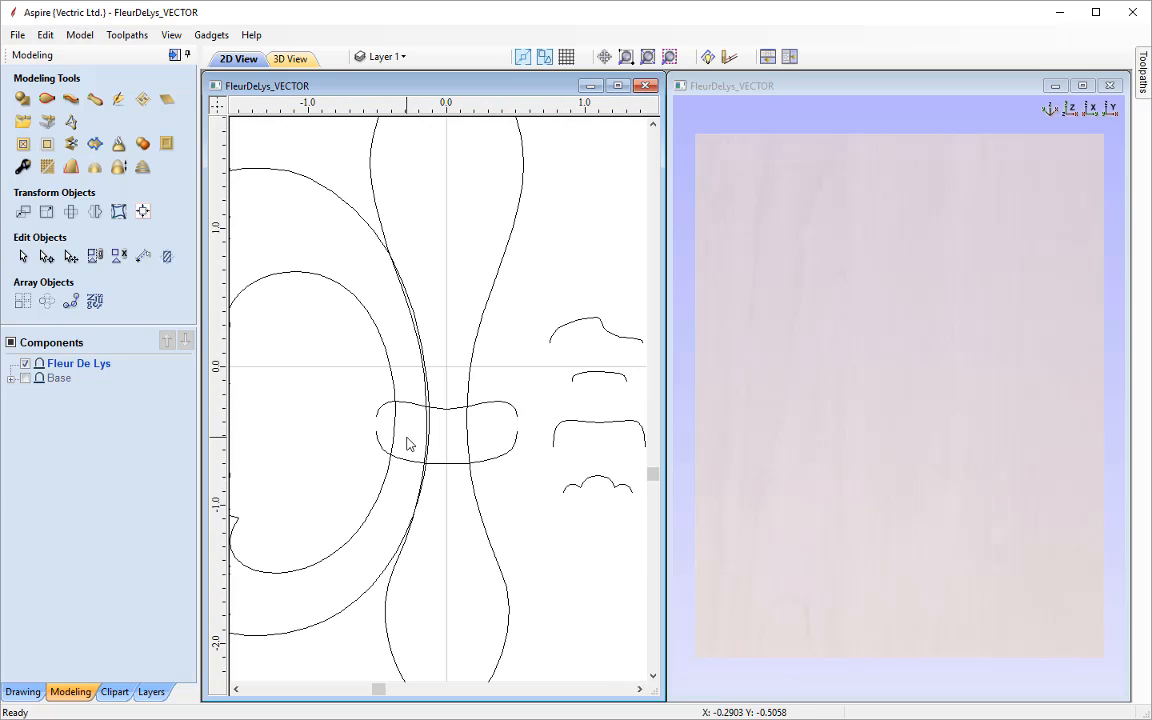
left_click(342, 208)
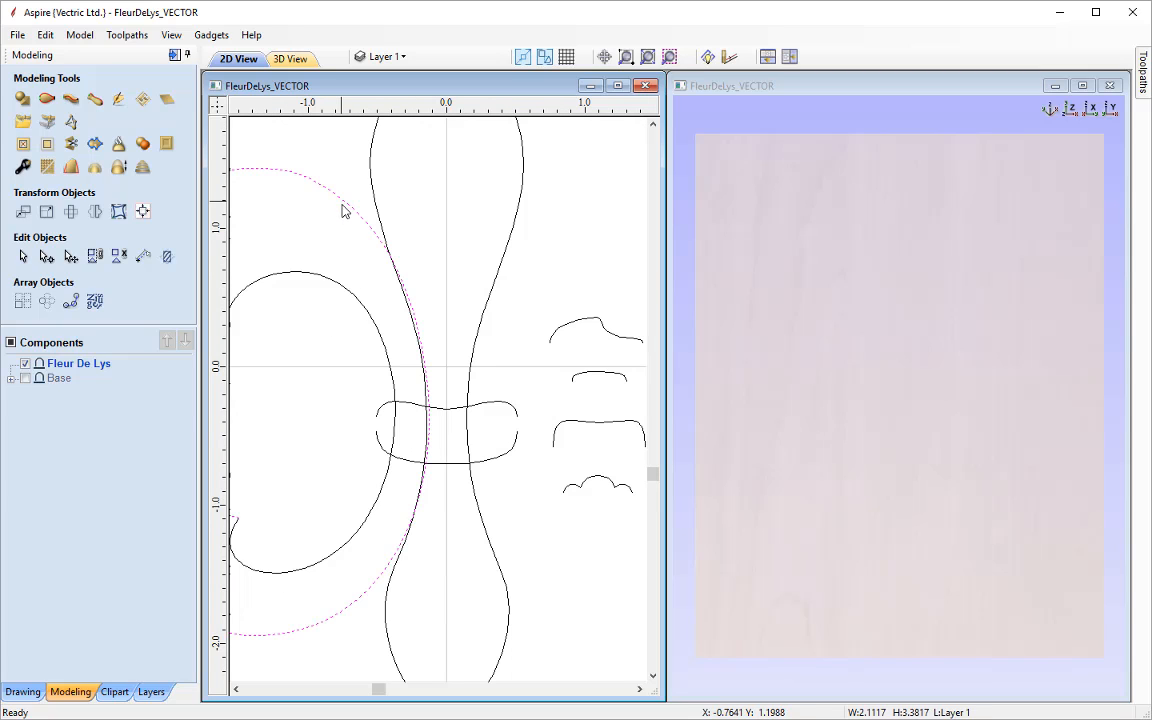
- Select the central petal outline to compare its edge with the neighbouring scroll, and clear the selection
left_click(391, 631)
scroll(417, 387, "up", 2)
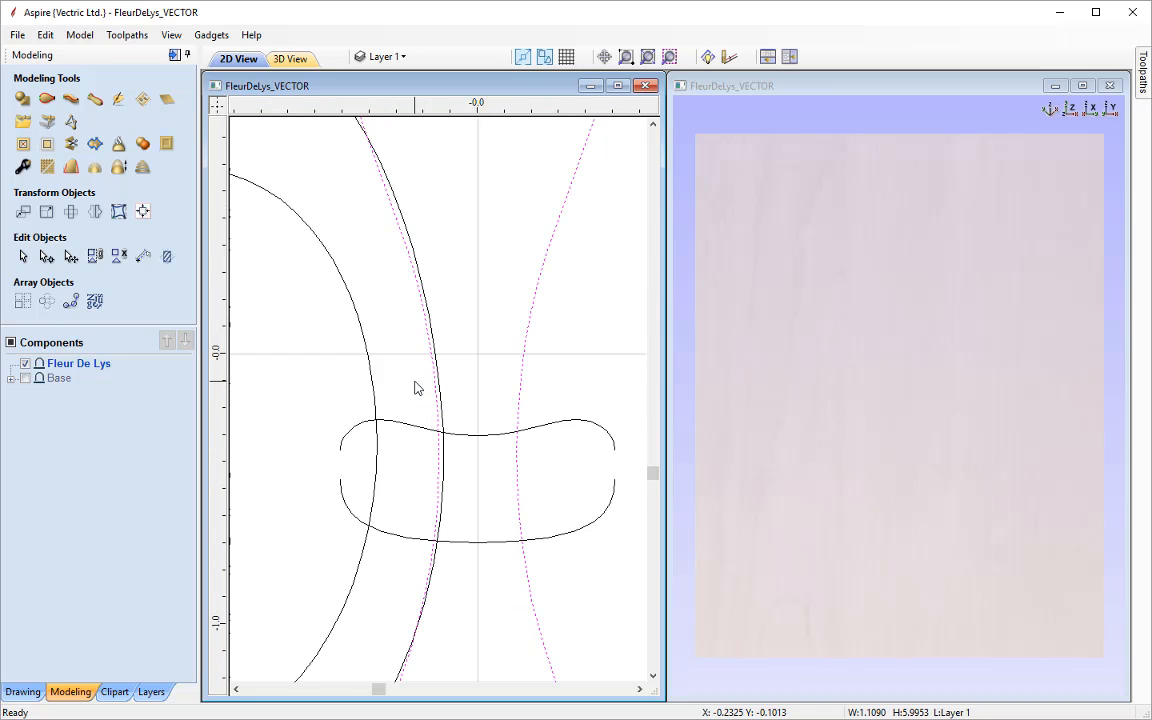
left_click(463, 388)
scroll(462, 388, "down", 1)
scroll(463, 388, "down", 1)
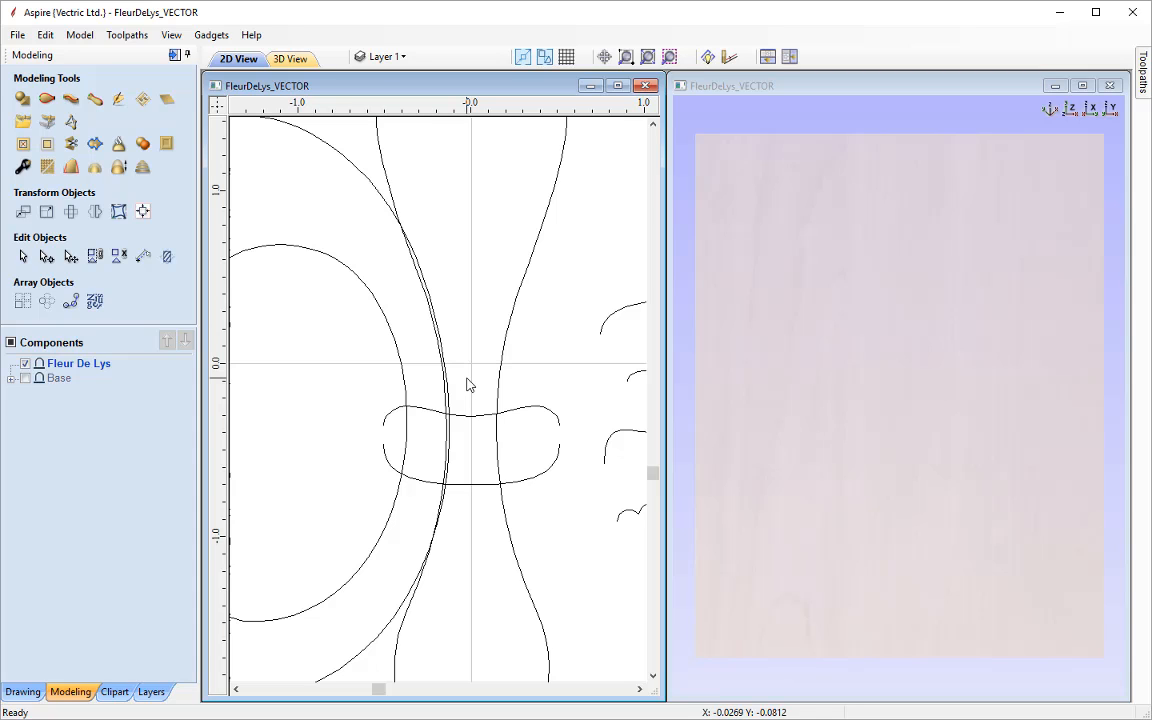
scroll(469, 385, "down", 3)
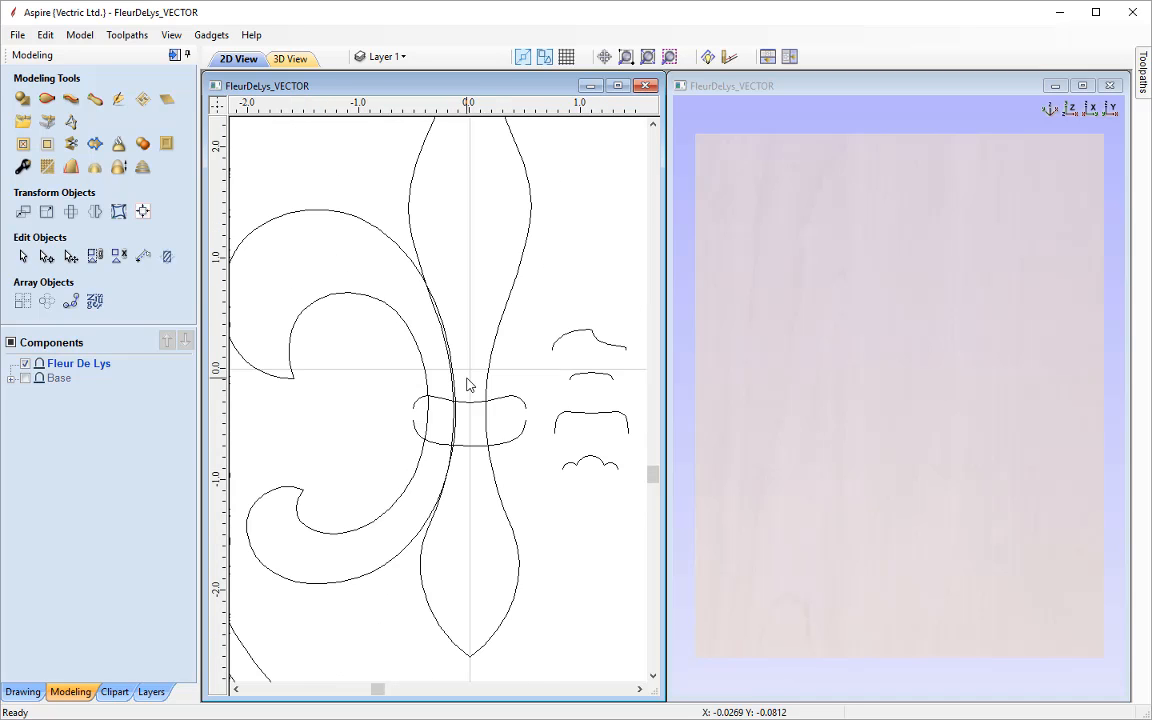
scroll(467, 379, "down", 3)
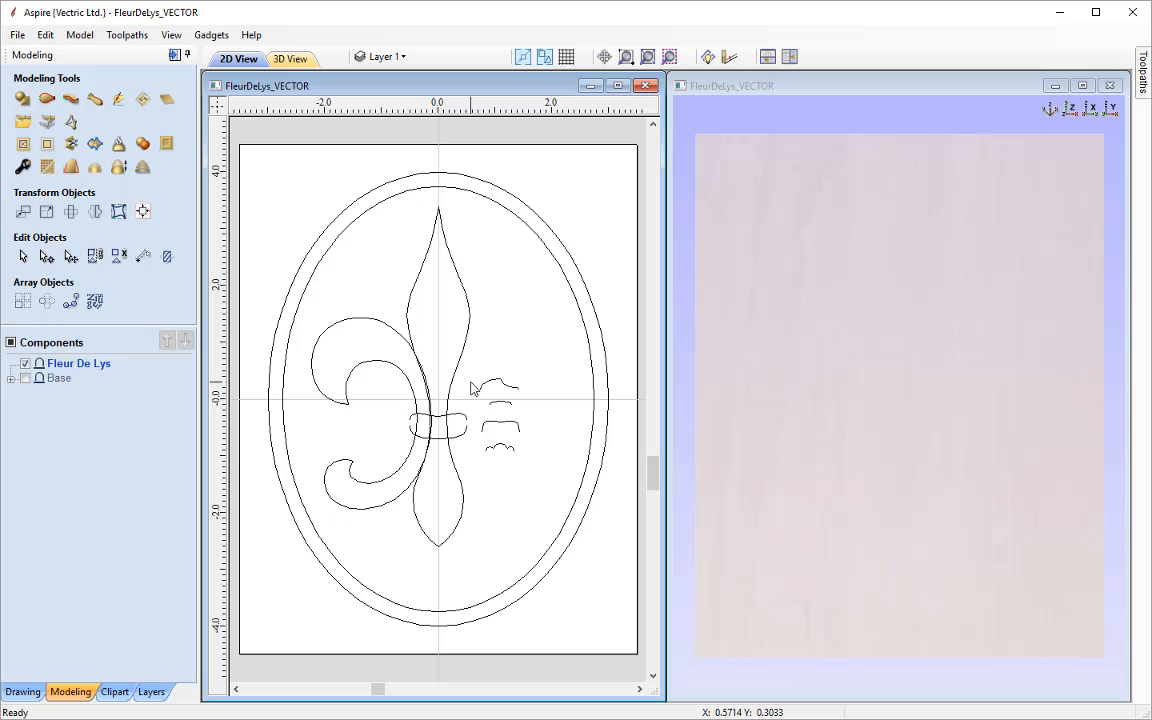
- Create a rounded shape from the central petal outline with a 60° angle, zero base height and no height limit, merged and named Middle
left_click(463, 362)
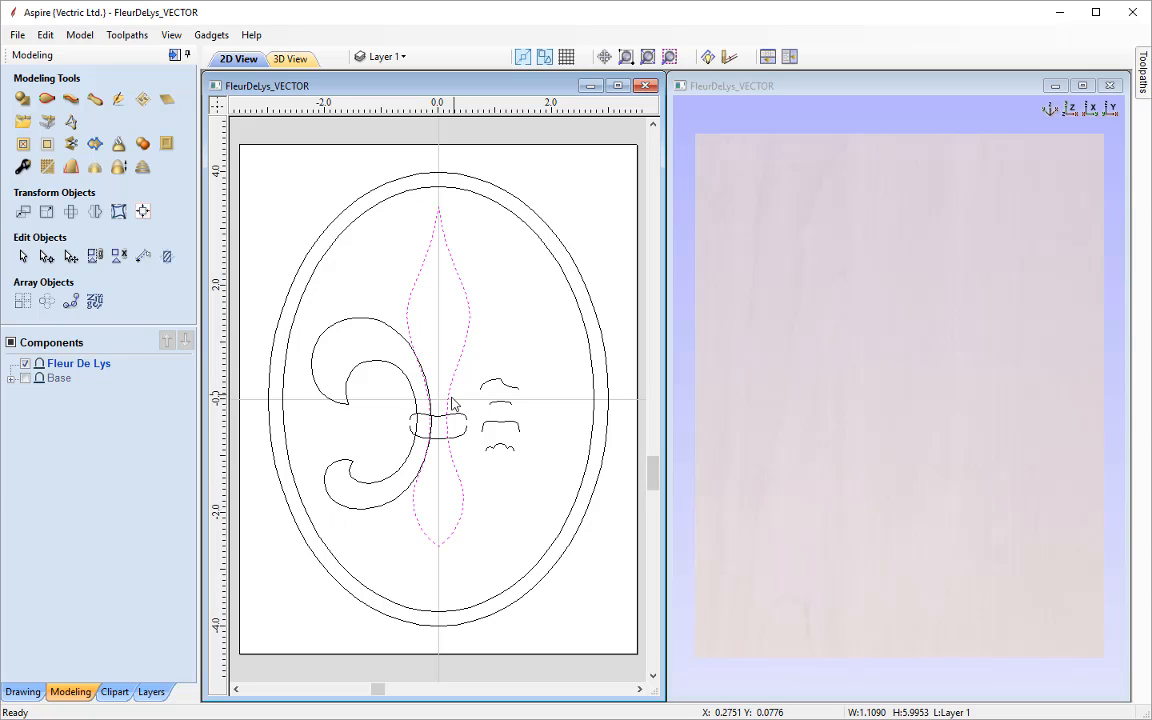
left_click(22, 101)
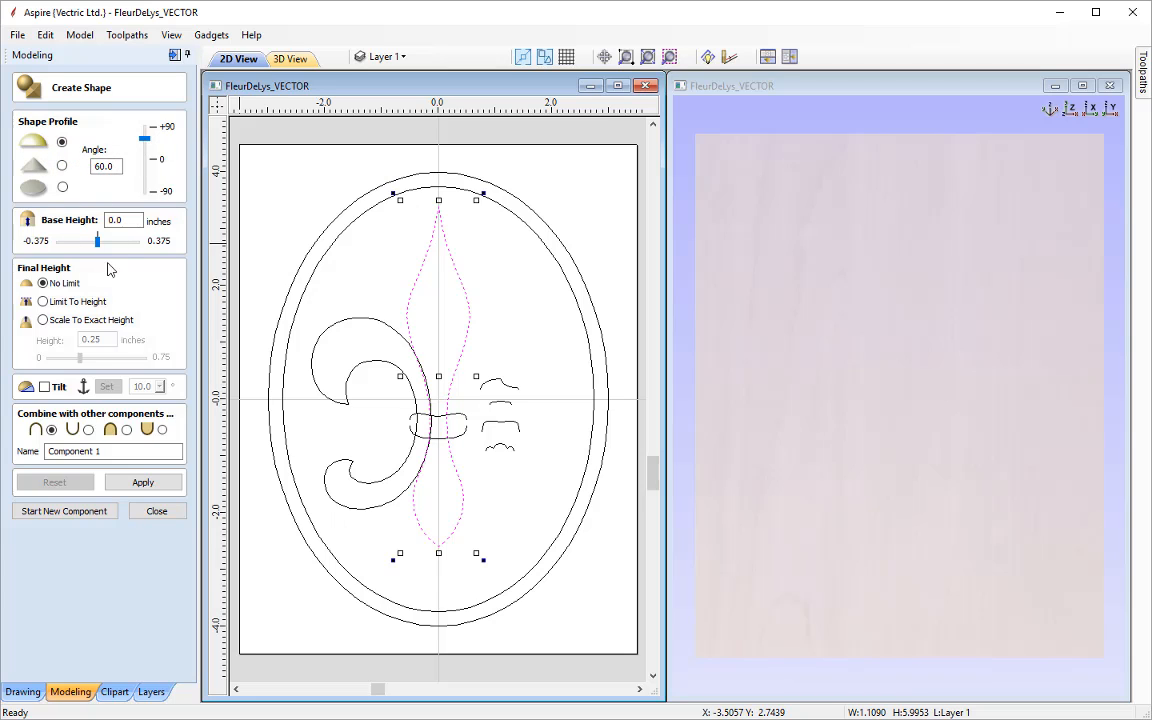
left_click(127, 430)
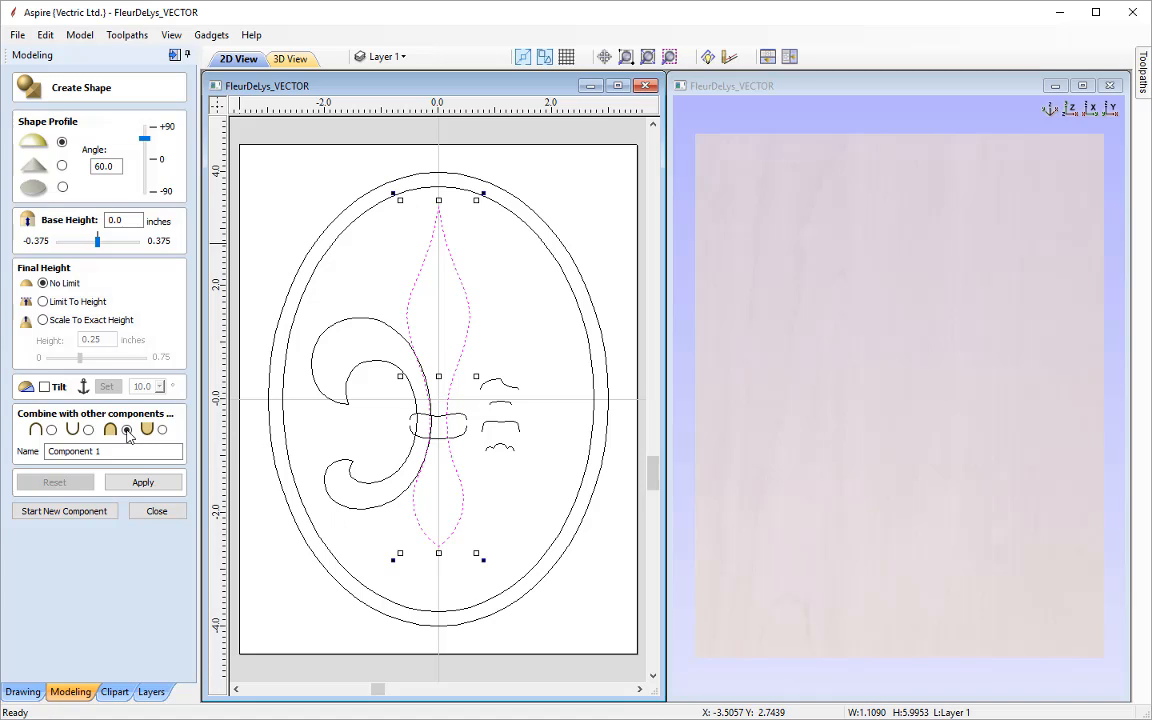
left_click_drag(140, 453, 1, 456)
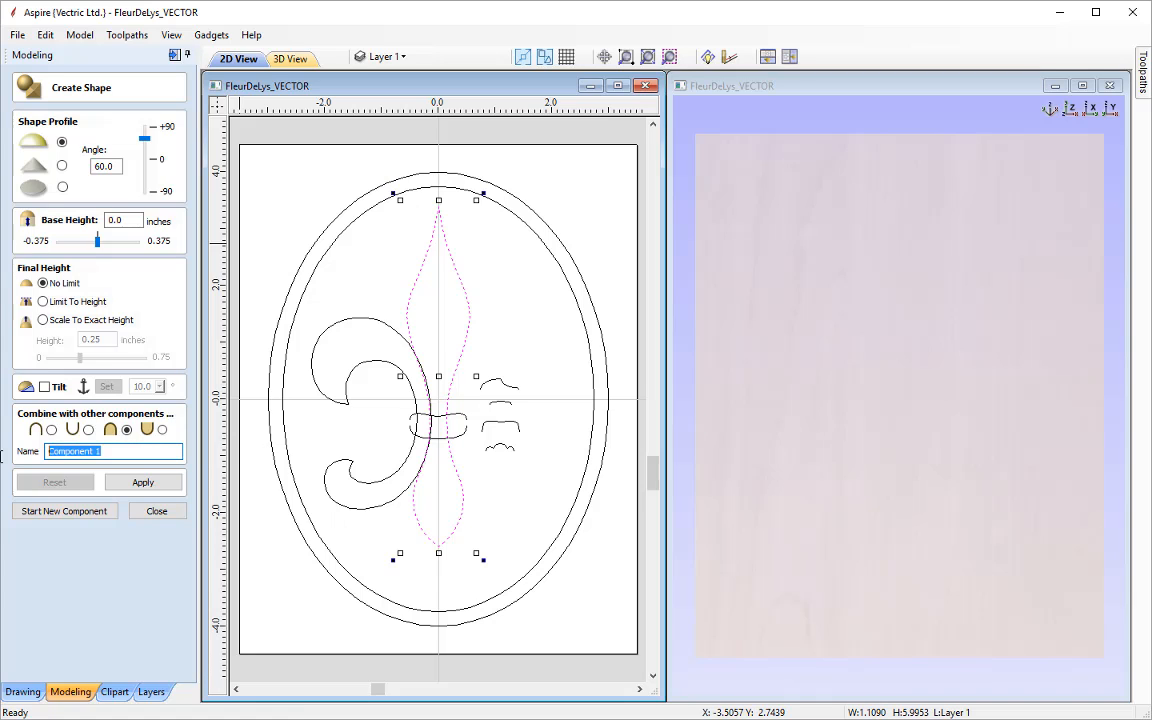
type("Middle")
left_click(143, 482)
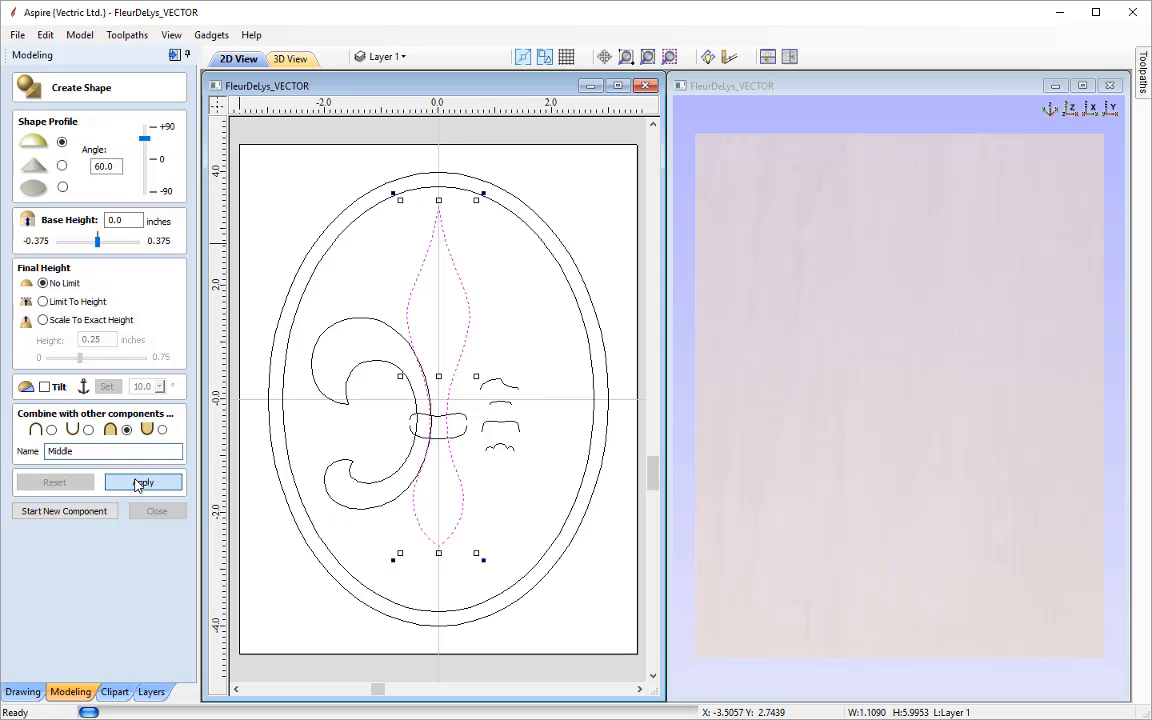
left_click_drag(892, 432, 940, 442)
left_click(1074, 110)
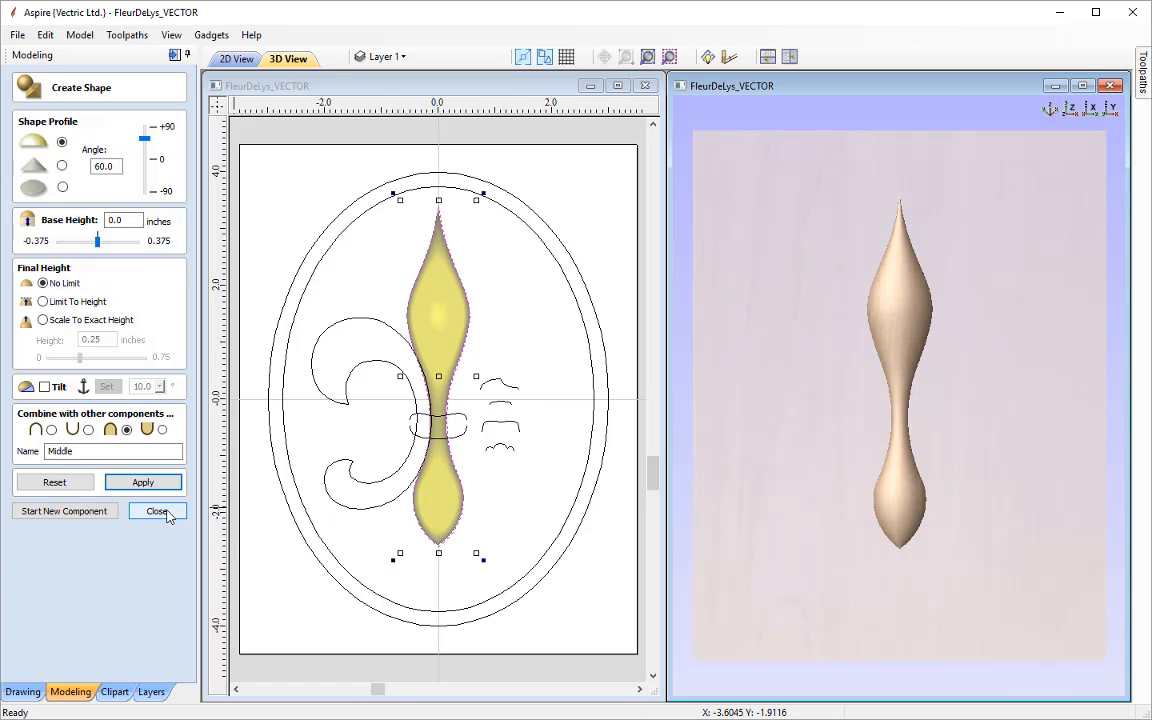
left_click(157, 511)
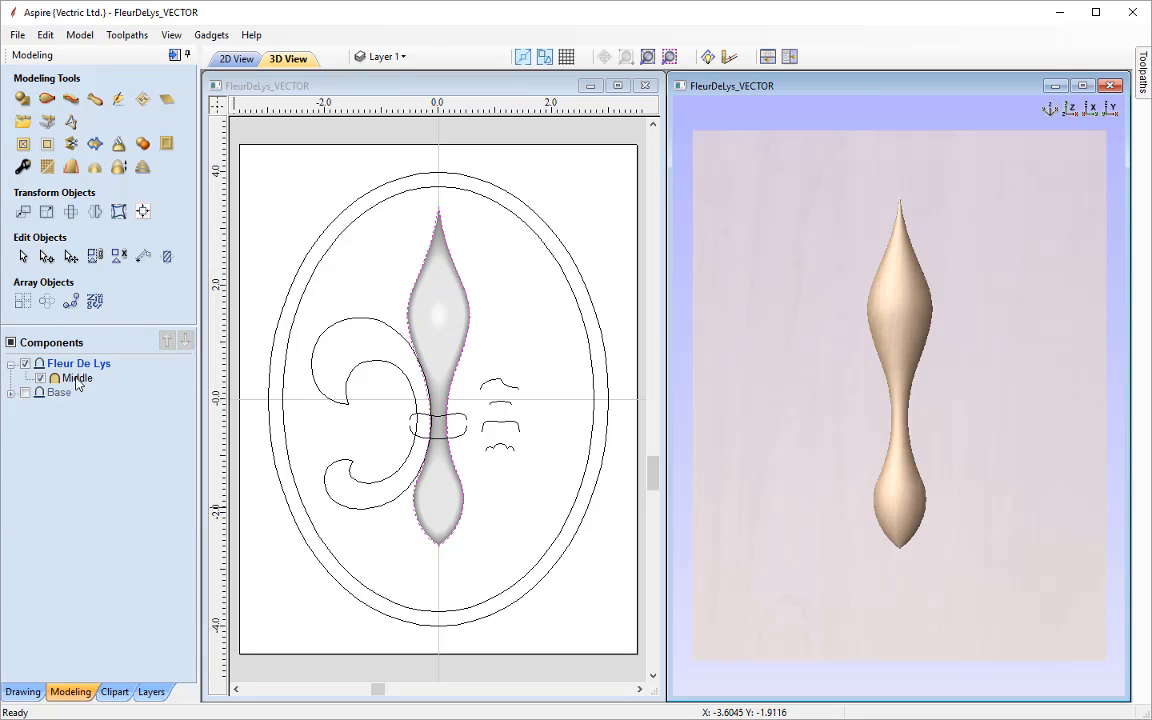
mouse_move(58, 381)
- Check the side scroll's separate outer and inner curves by selecting each in turn
left_click(368, 366)
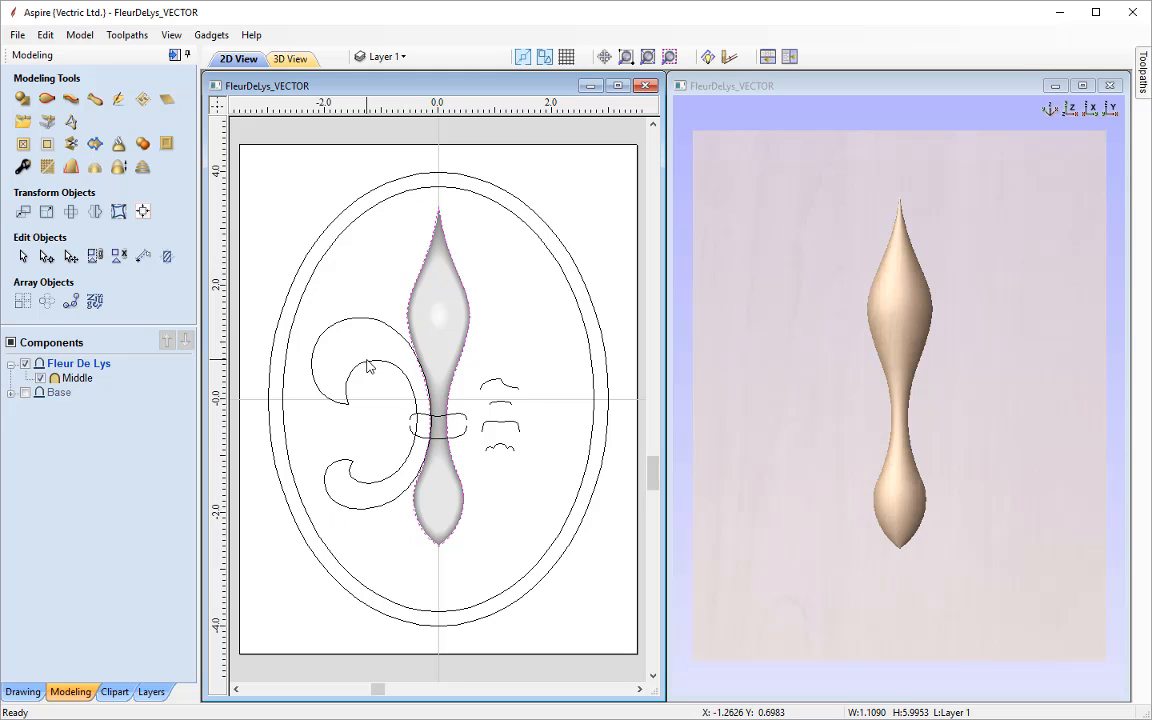
left_click(362, 376)
left_click(319, 334)
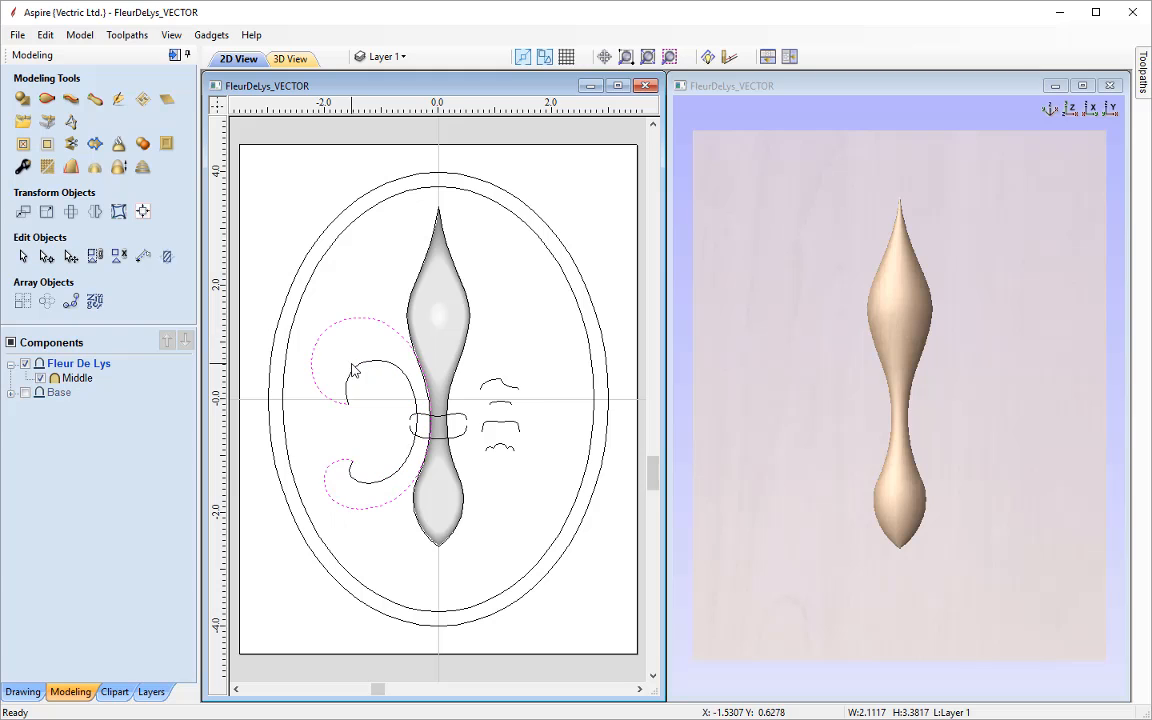
left_click(352, 365)
left_click(319, 344)
left_click(354, 368)
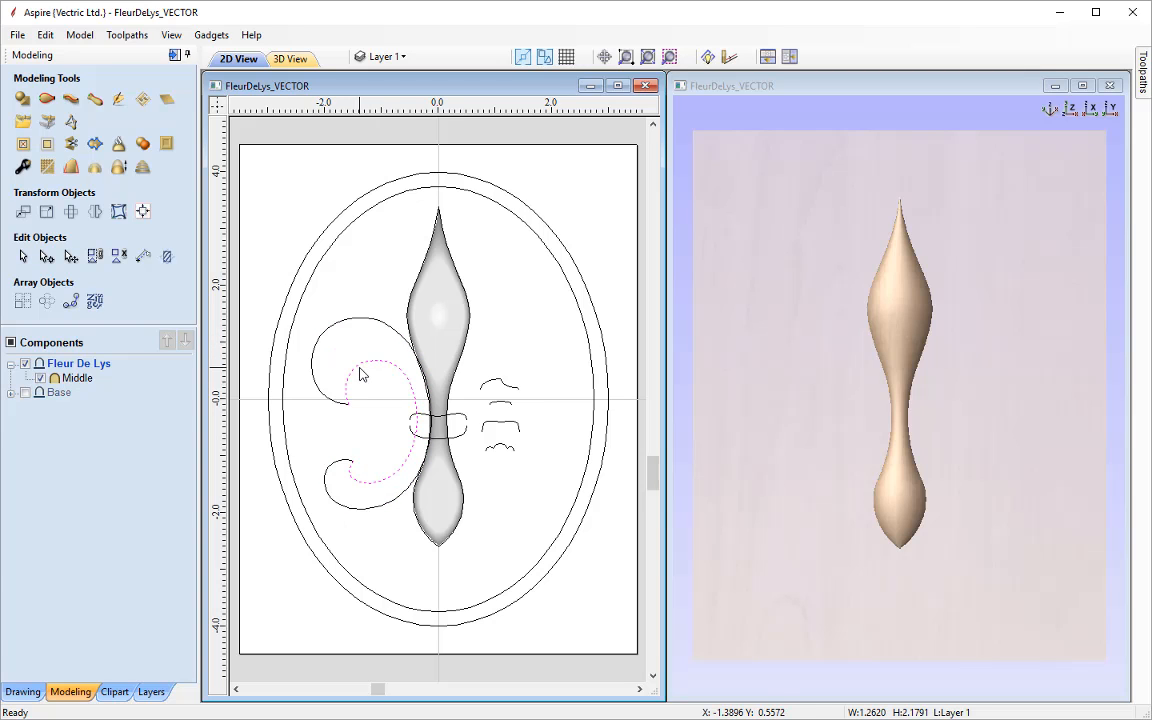
- Create a Two Rail Sweep using the scroll's outer and inner curves as rails and the uppermost profile as cross section
left_click(327, 330)
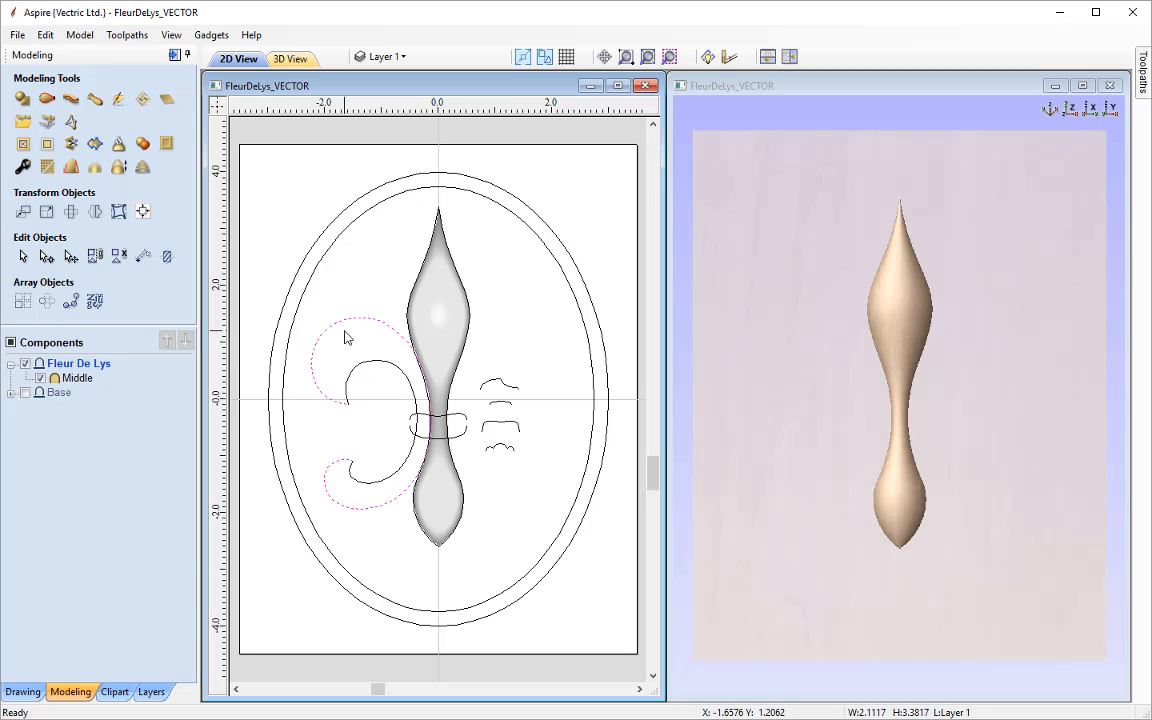
left_click(47, 100)
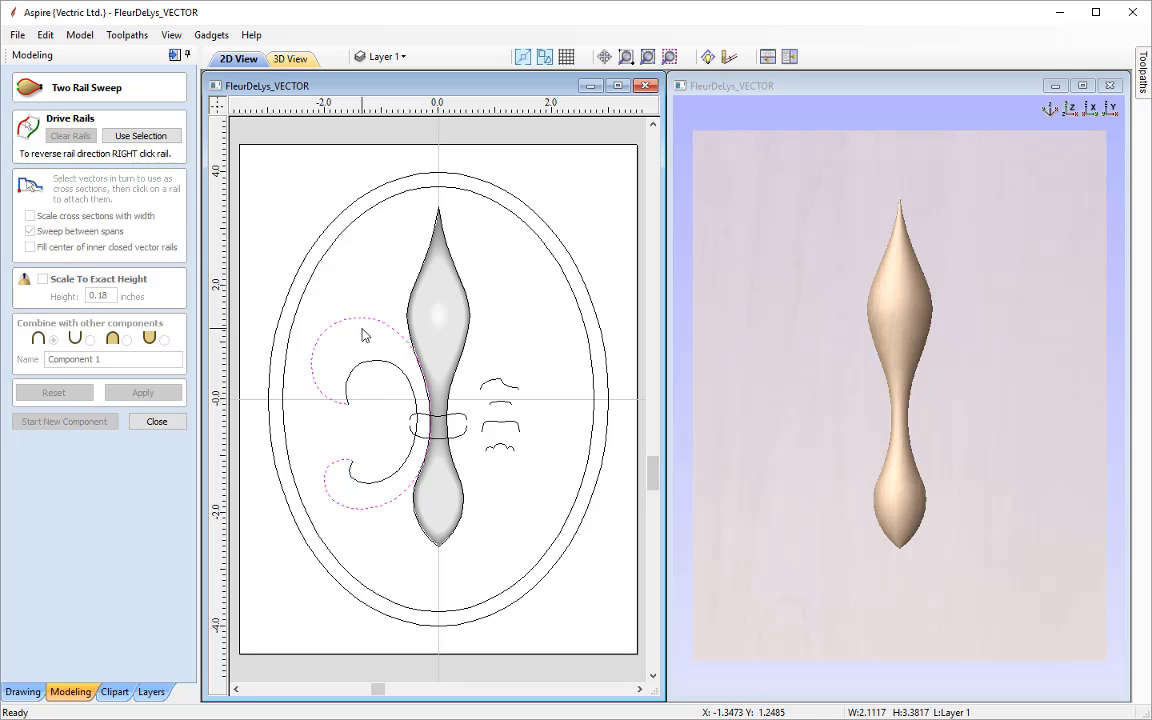
left_click(379, 364, "shift")
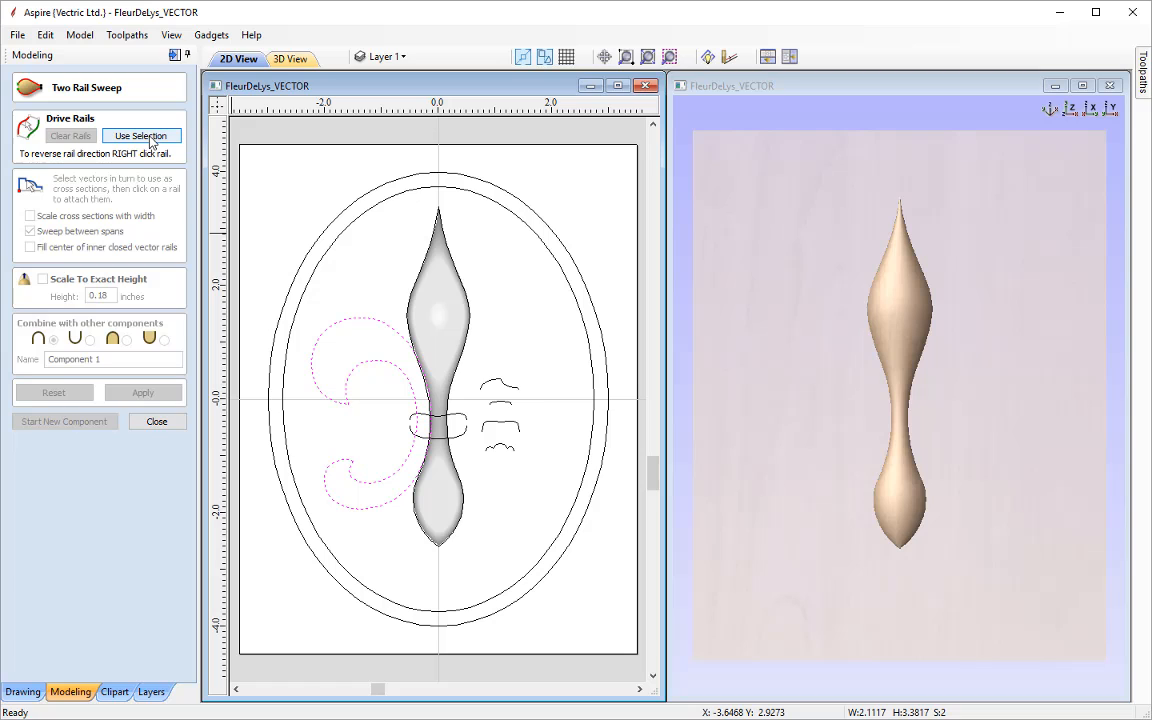
left_click(148, 137)
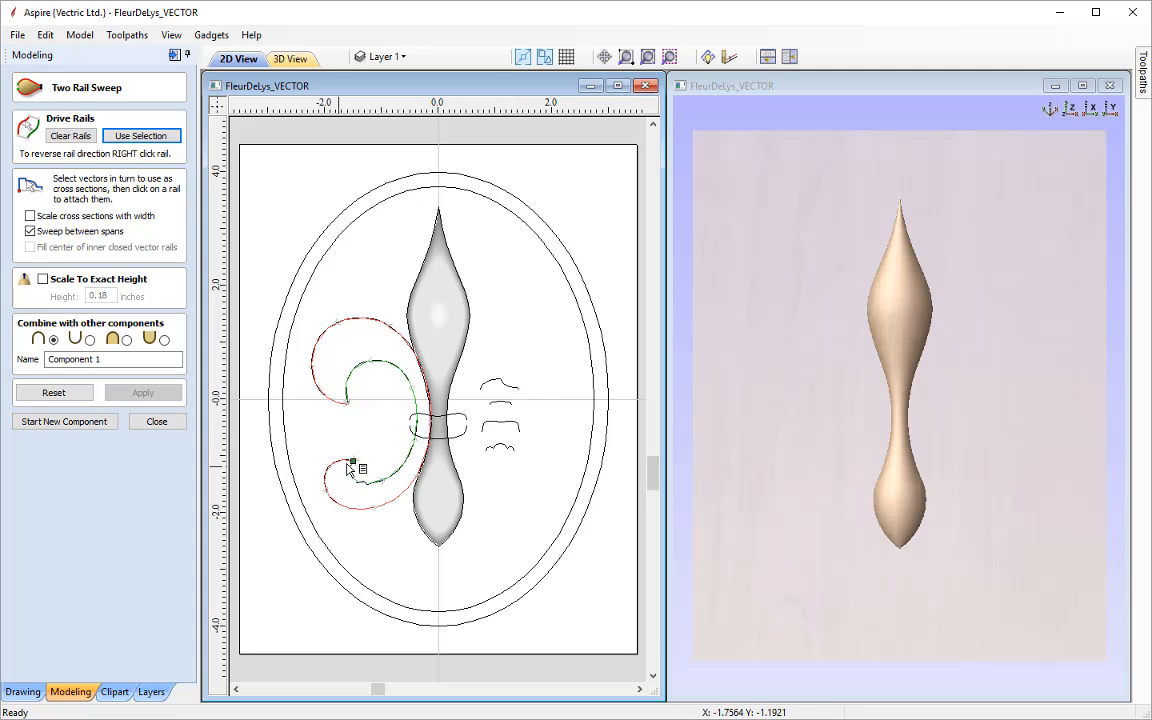
left_click(502, 386)
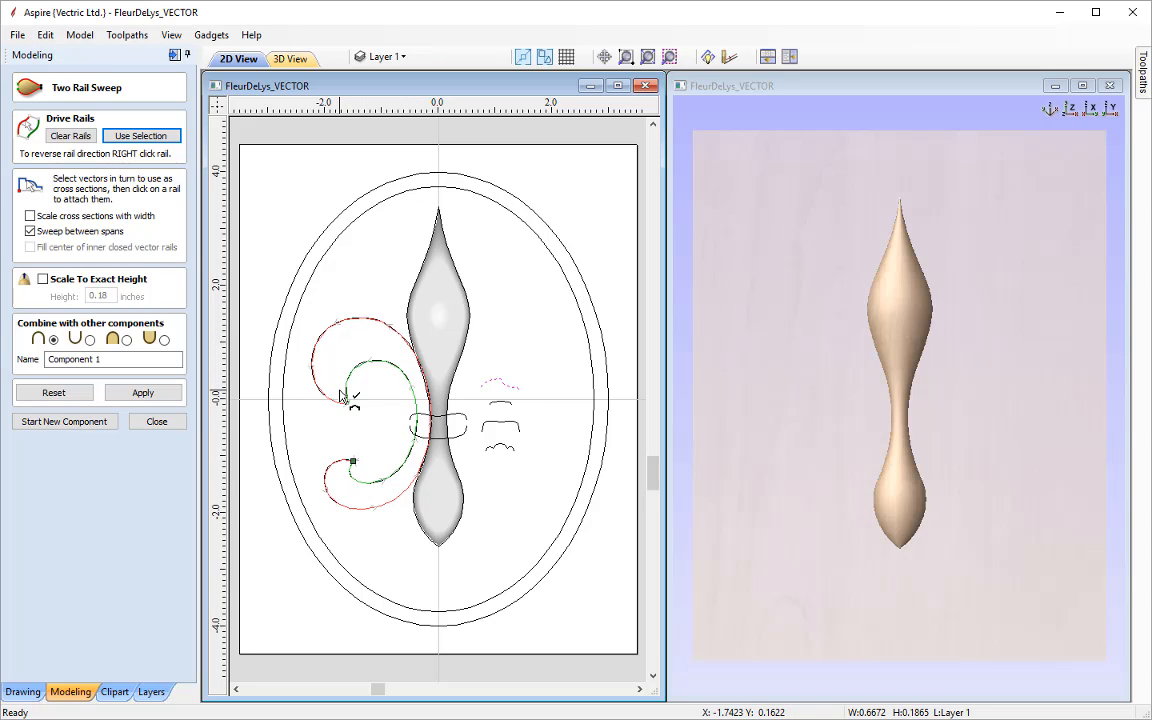
left_click(160, 393)
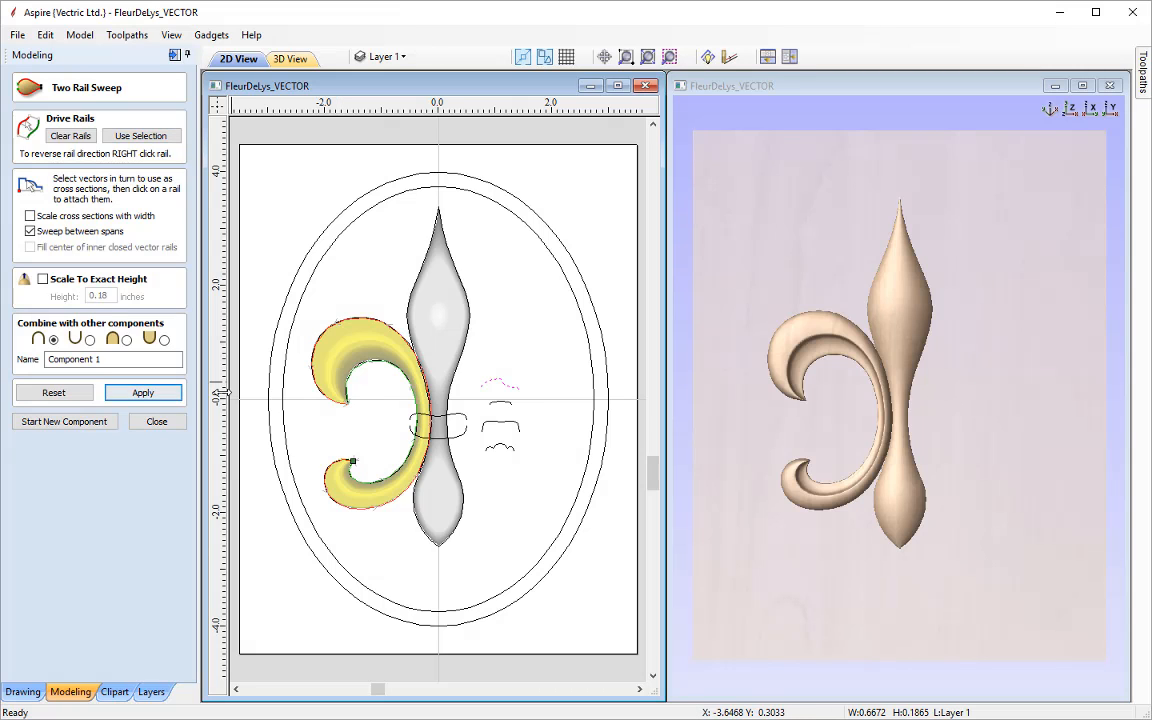
- Inspect the swept scroll's height and shape against the central petal in 3D from angled, top and side views
left_click(905, 445)
left_click_drag(905, 445, 705, 400)
left_click_drag(846, 435, 990, 478)
left_click(1072, 109)
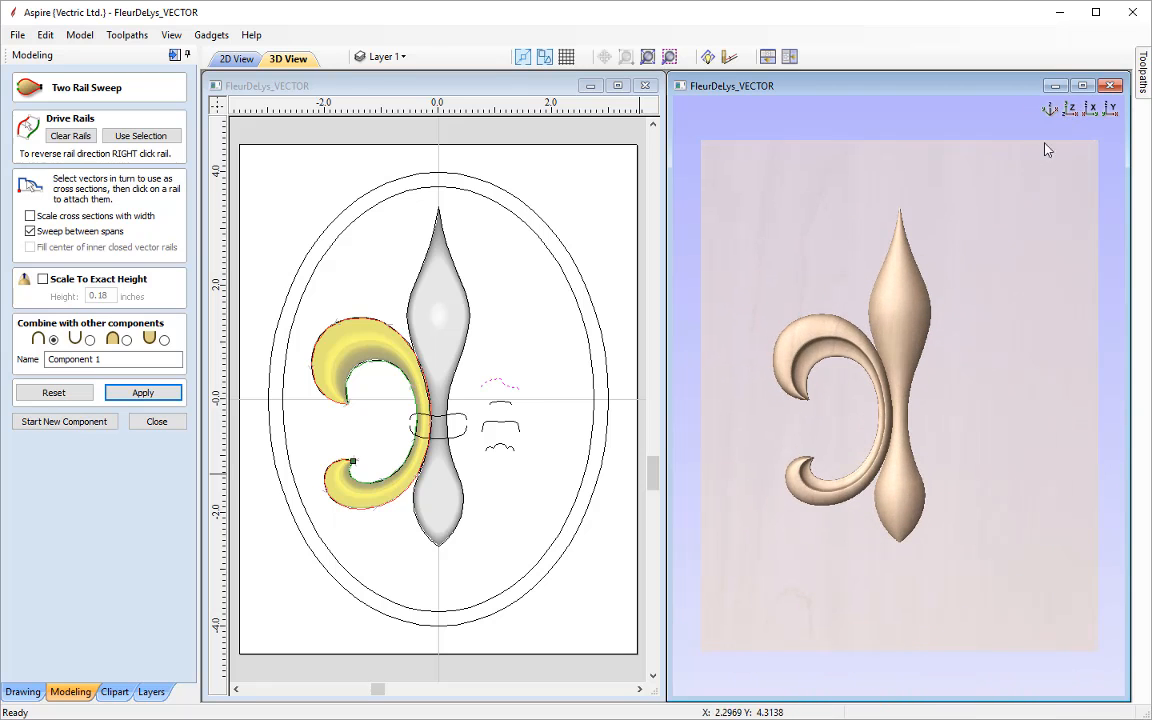
left_click(1091, 110)
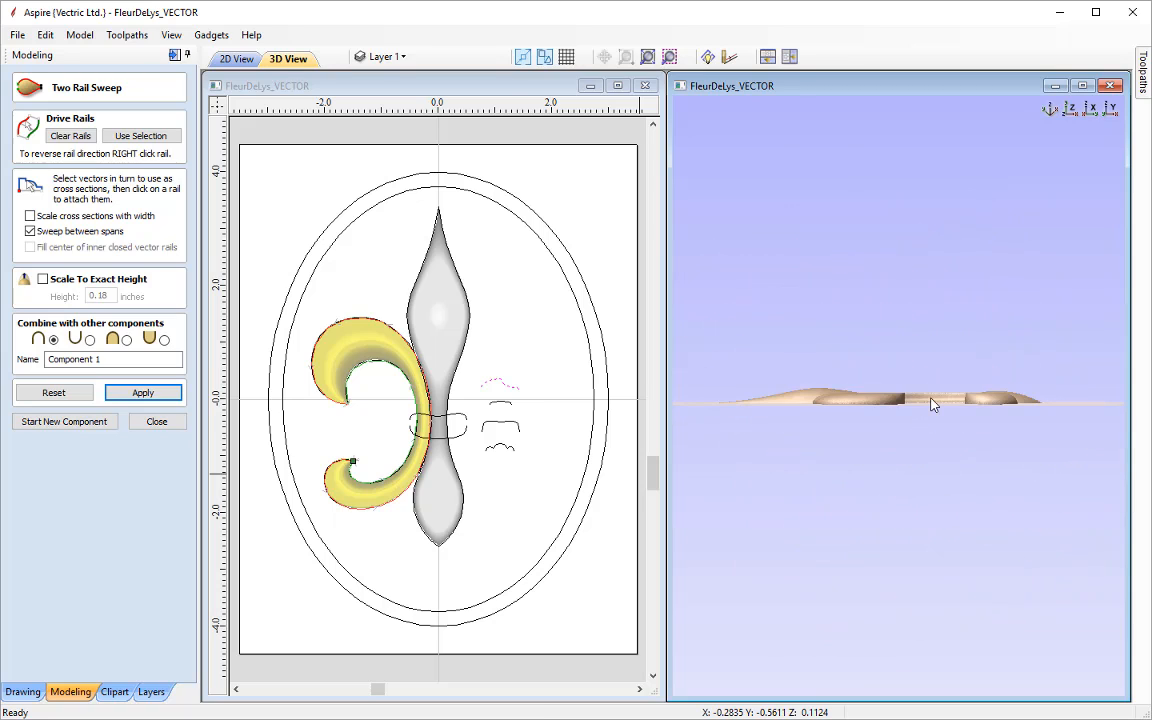
scroll(930, 403, "up", 5)
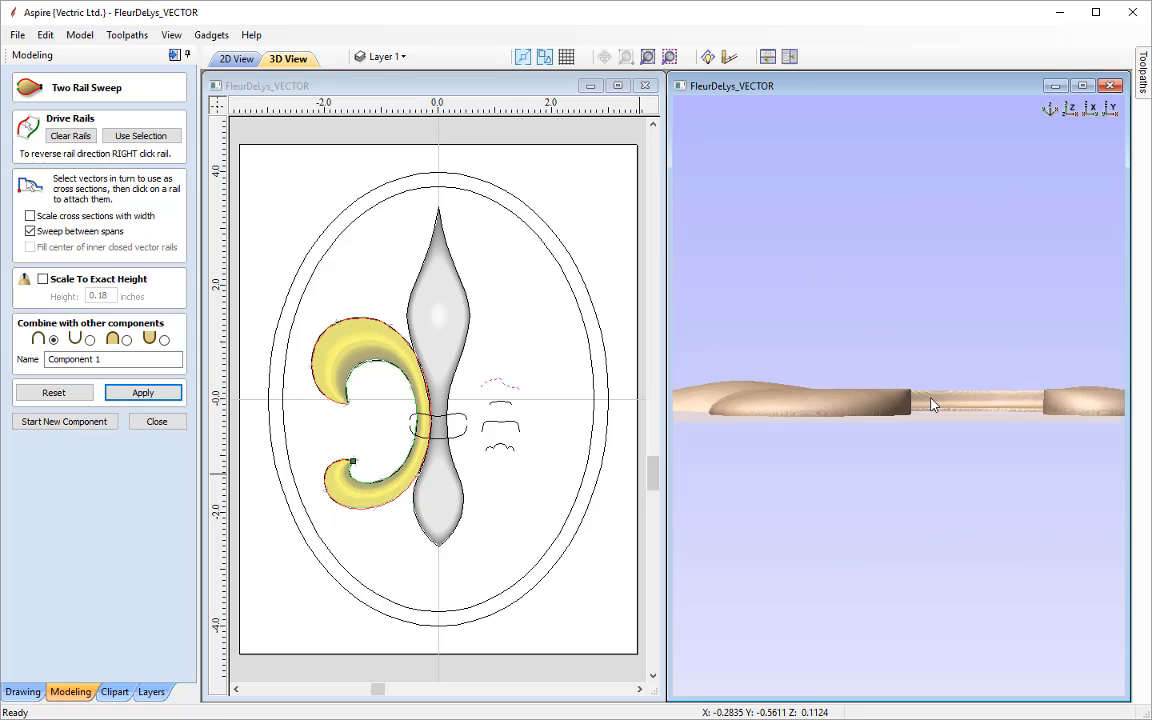
left_click_drag(965, 440, 1010, 231)
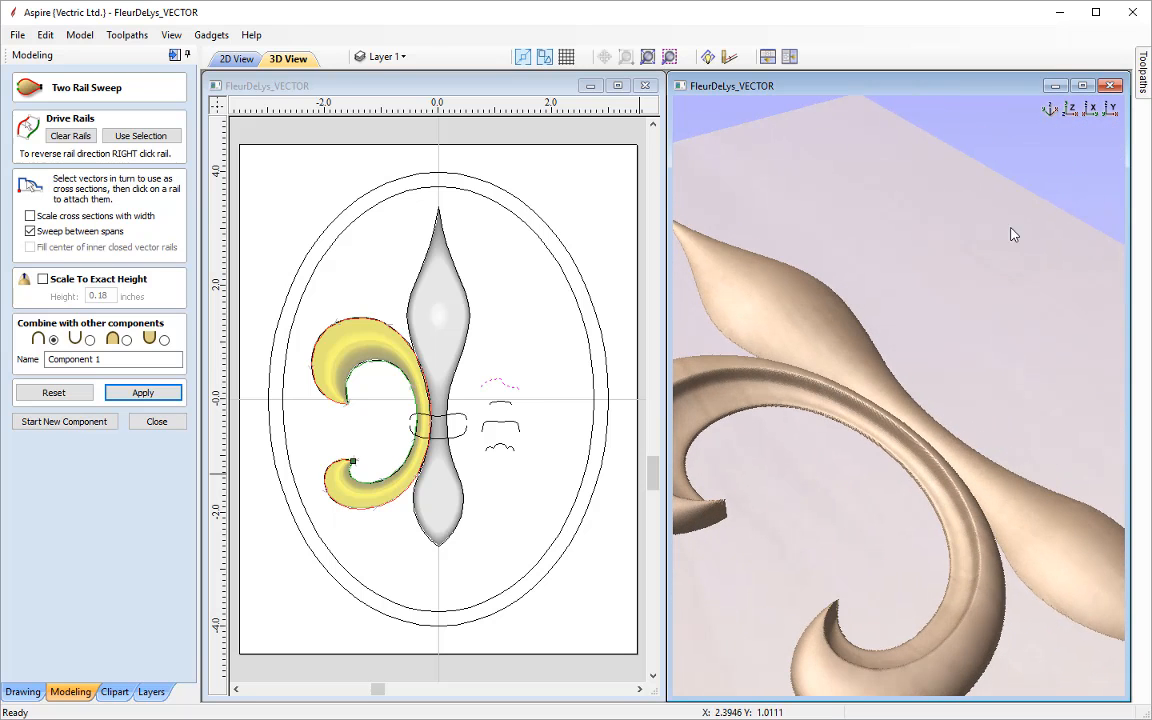
- Reapply the scroll sweep with cross sections scaled with width, and view it at an angle in 3D
left_click(1070, 108)
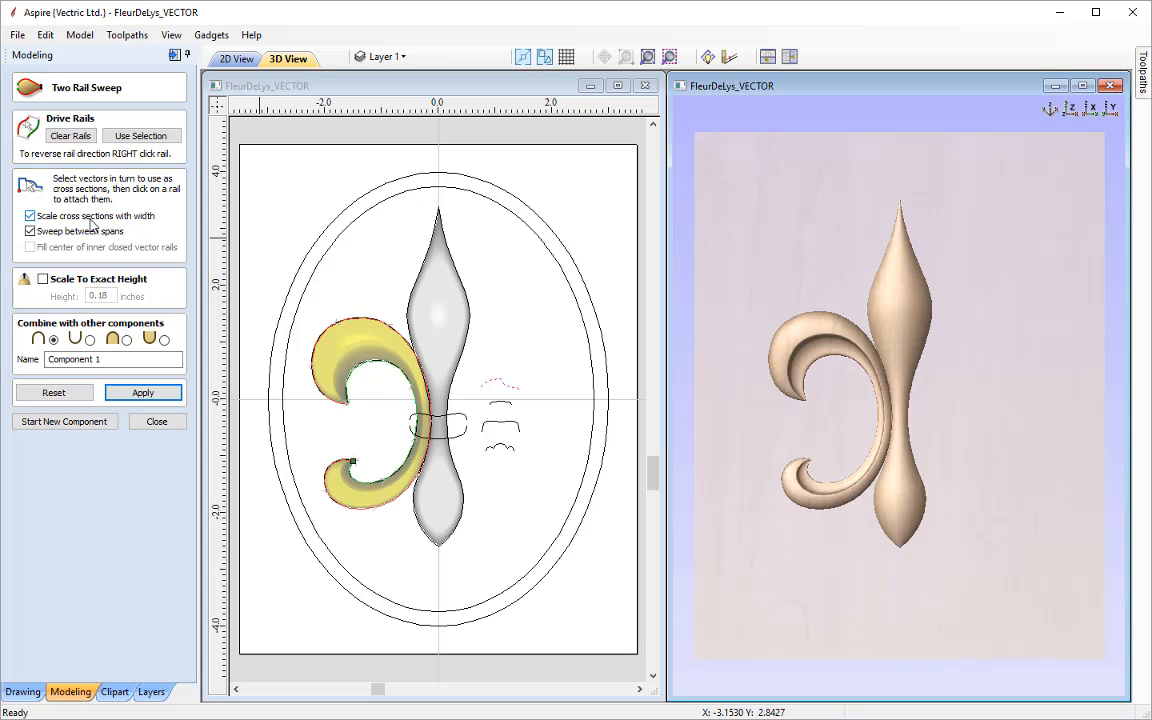
left_click(145, 394)
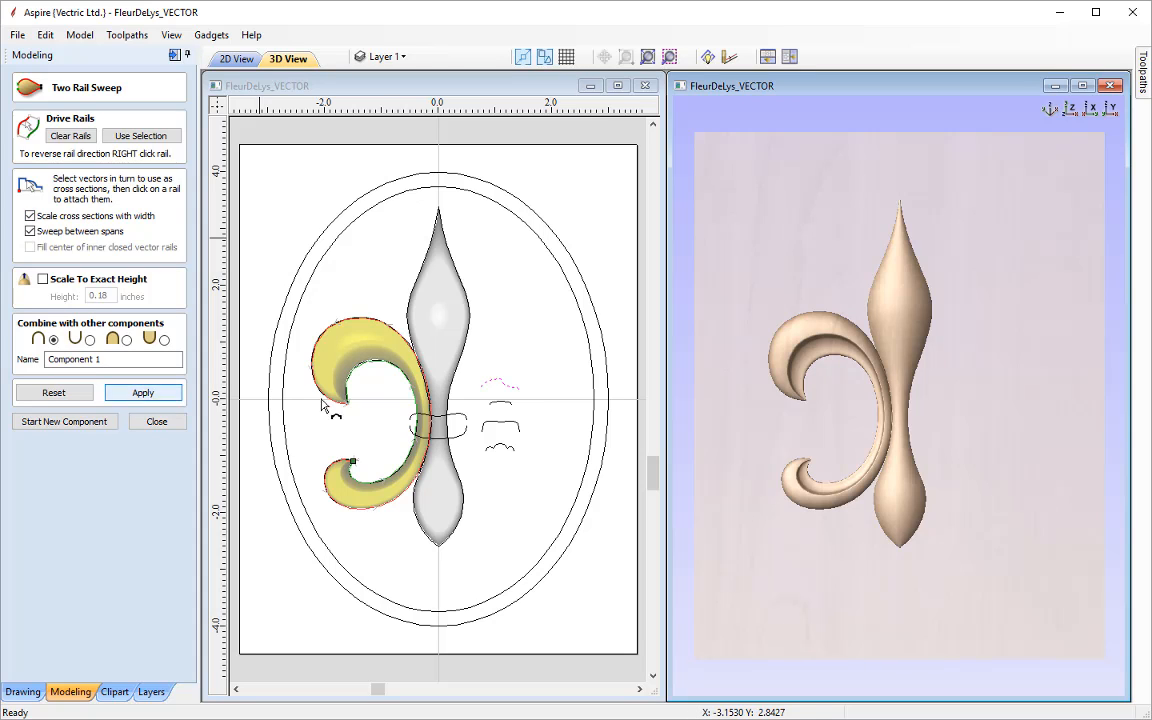
left_click_drag(841, 458, 892, 321)
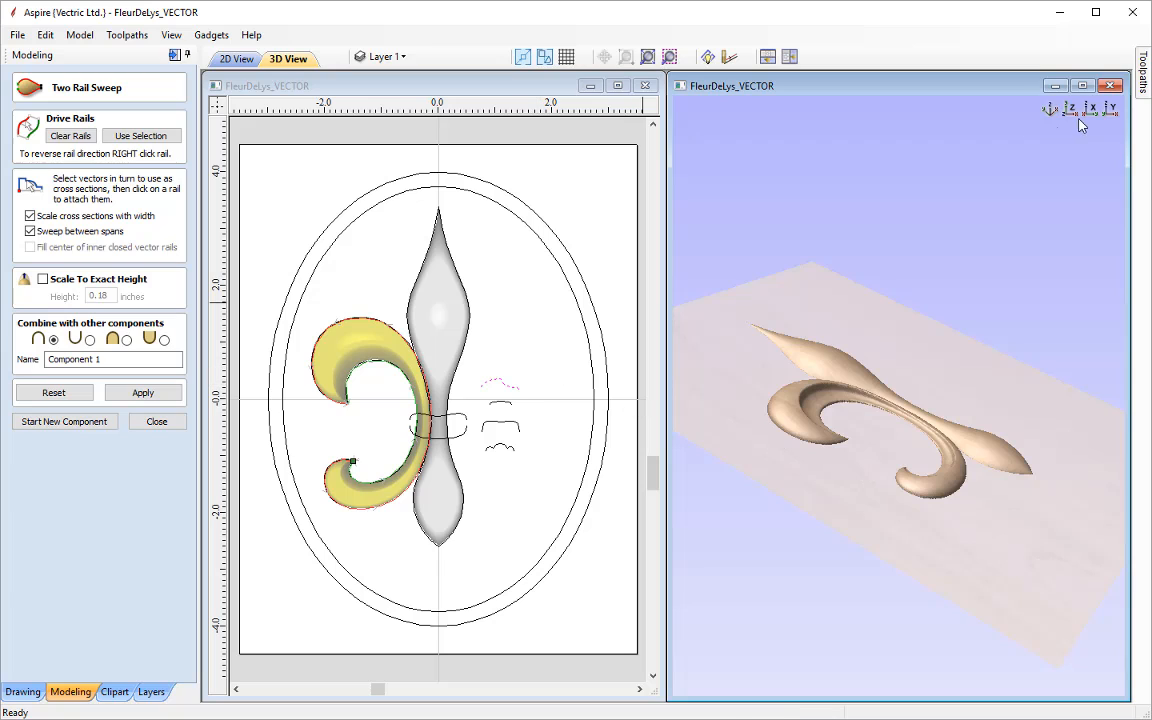
- Name the swept scroll Side, set it to merge with other components, and apply and close the sweep
left_click_drag(104, 359, 22, 360)
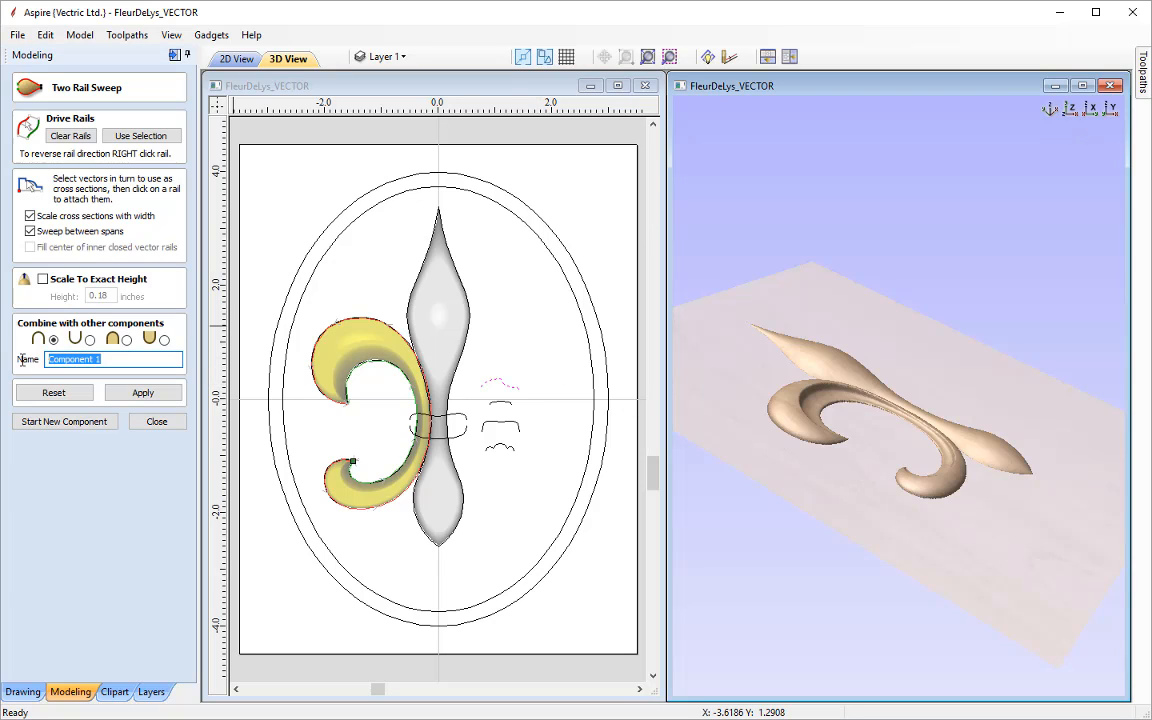
type("Side")
left_click(126, 340)
left_click(145, 393)
left_click(157, 421)
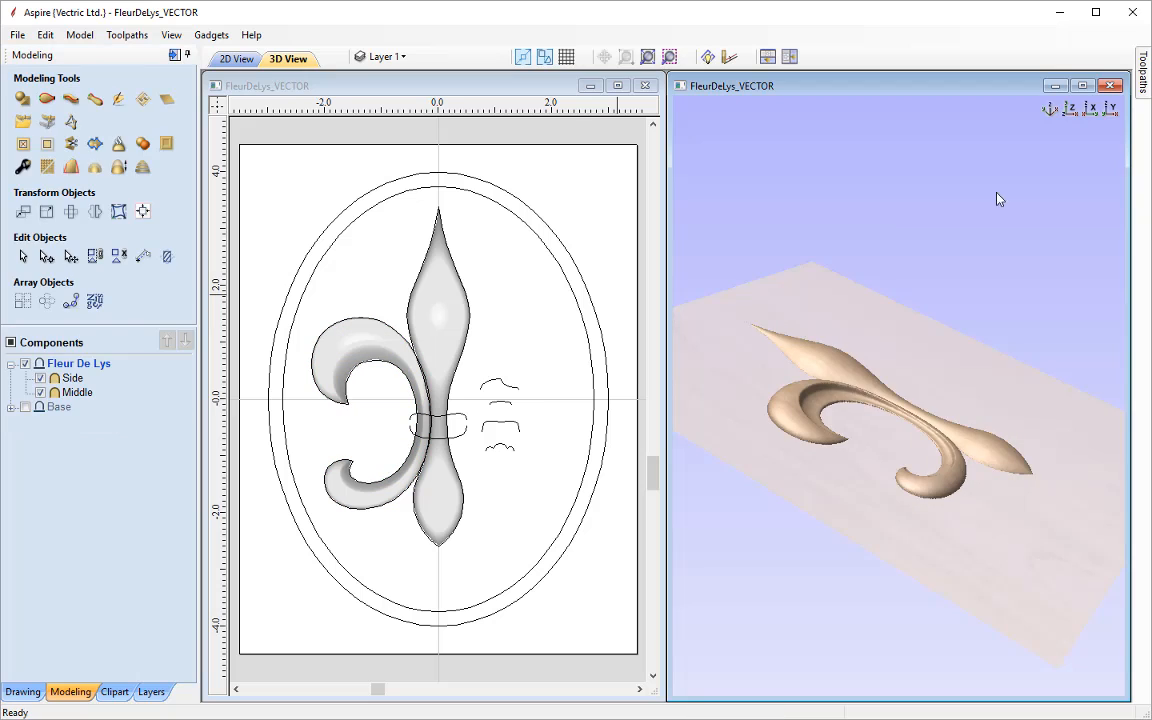
- Mirror the Side component horizontally about the job center as a mirrored copy
left_click(1069, 109)
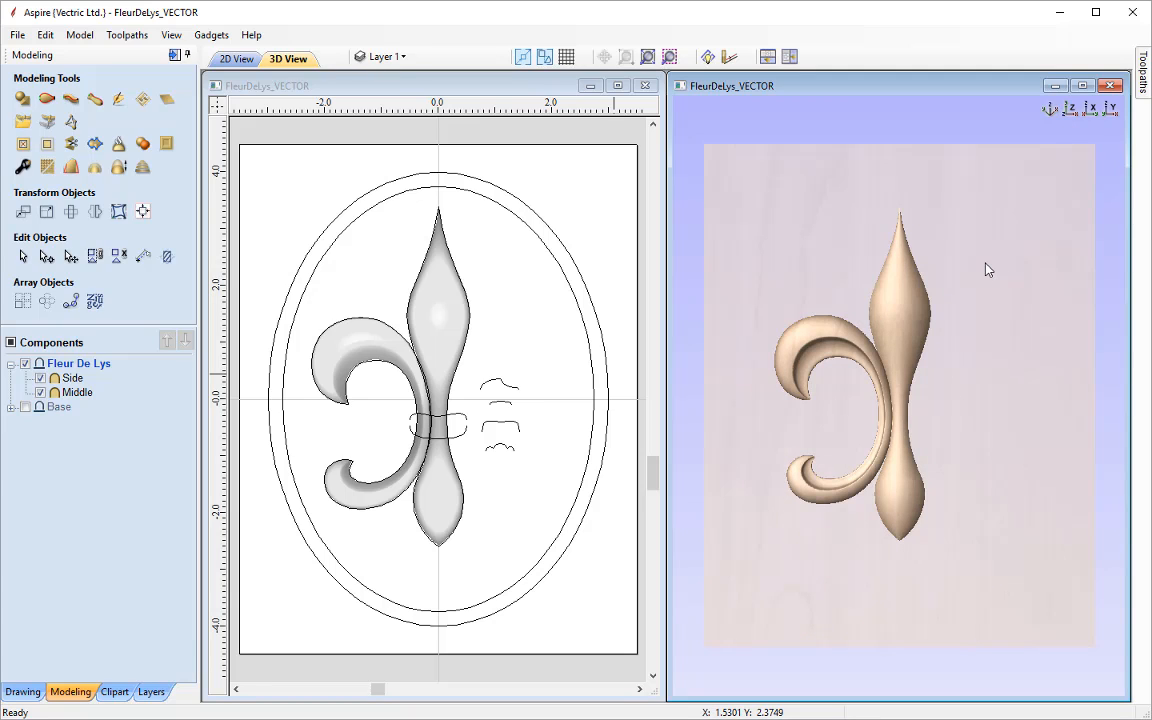
left_click(820, 344)
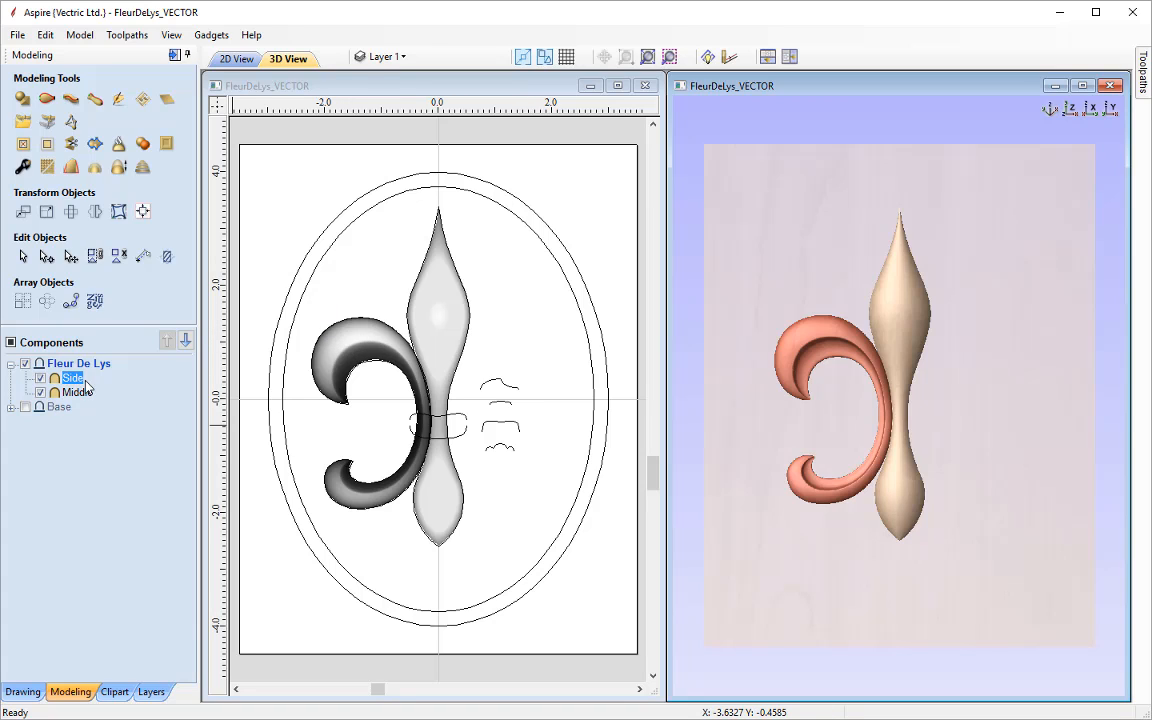
mouse_move(72, 387)
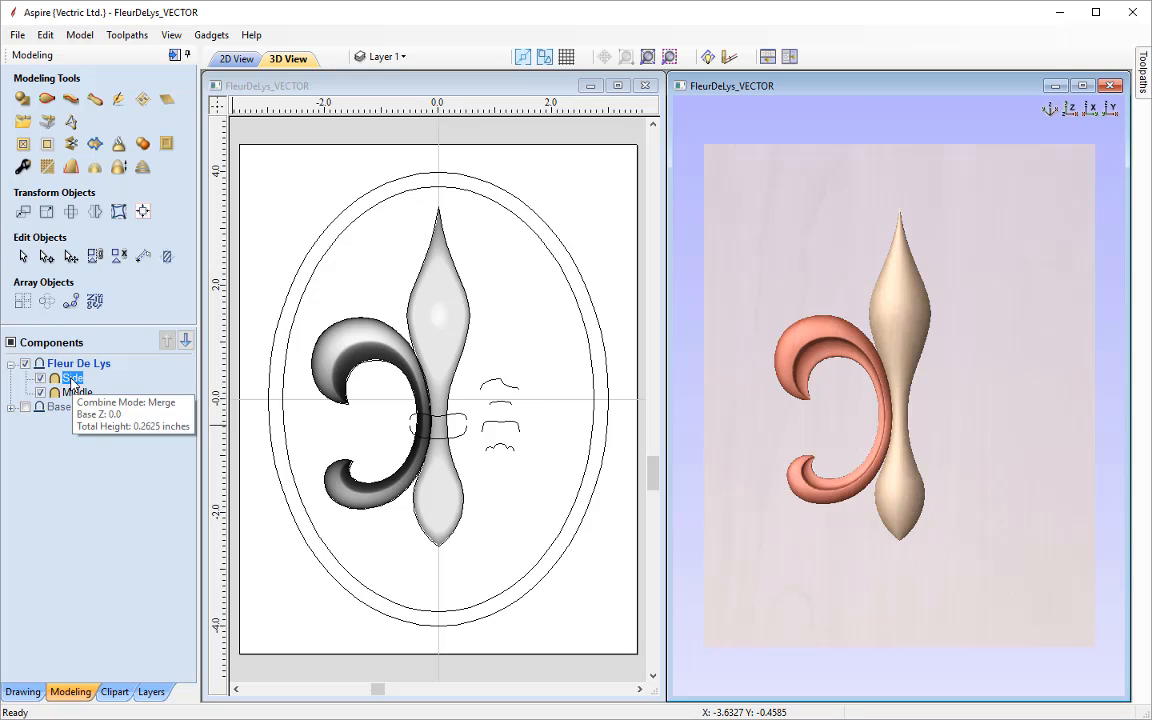
left_click(94, 212)
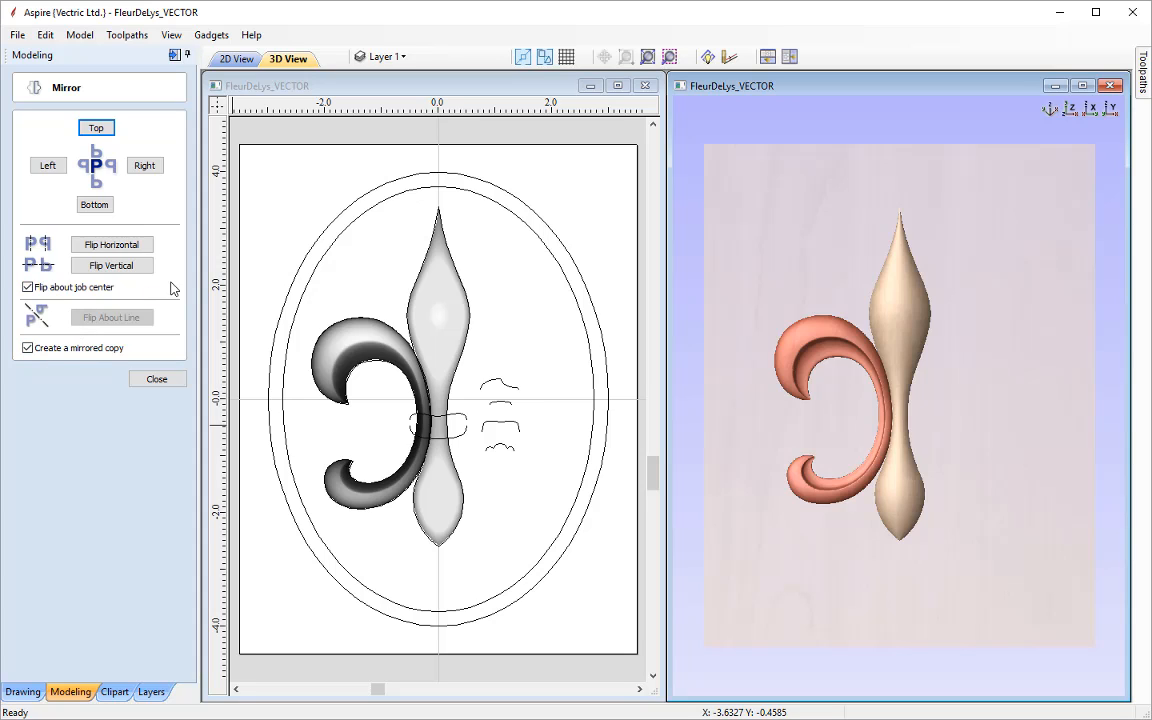
left_click(136, 246)
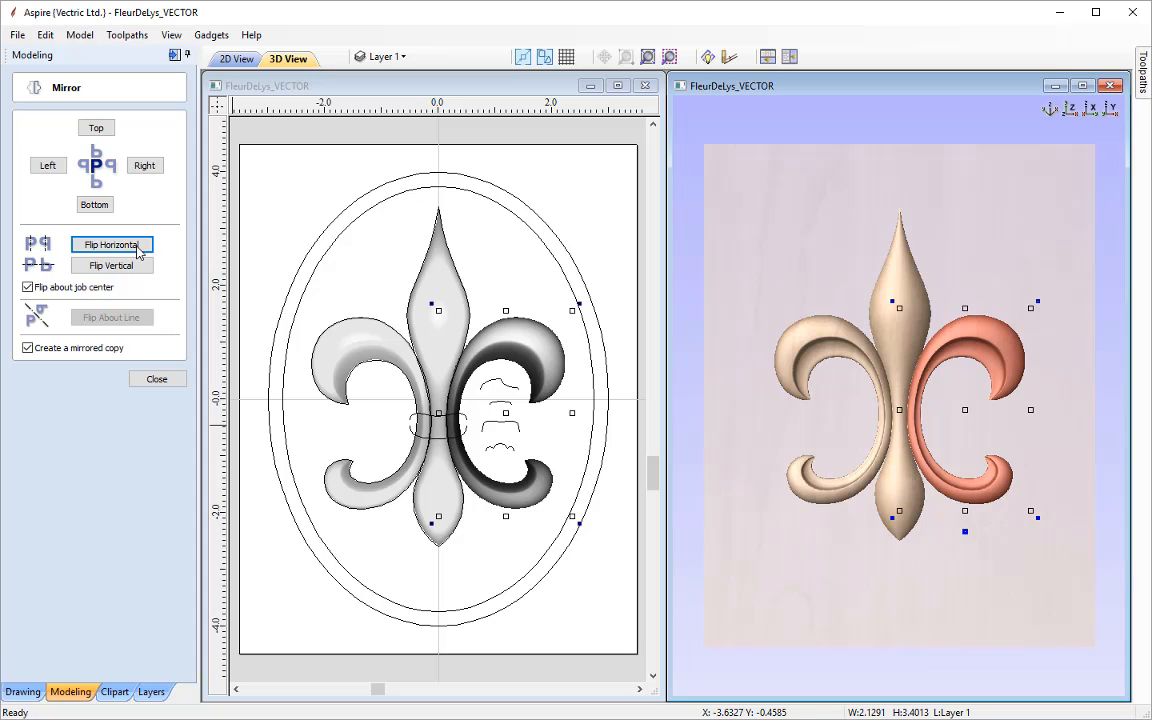
left_click(157, 380)
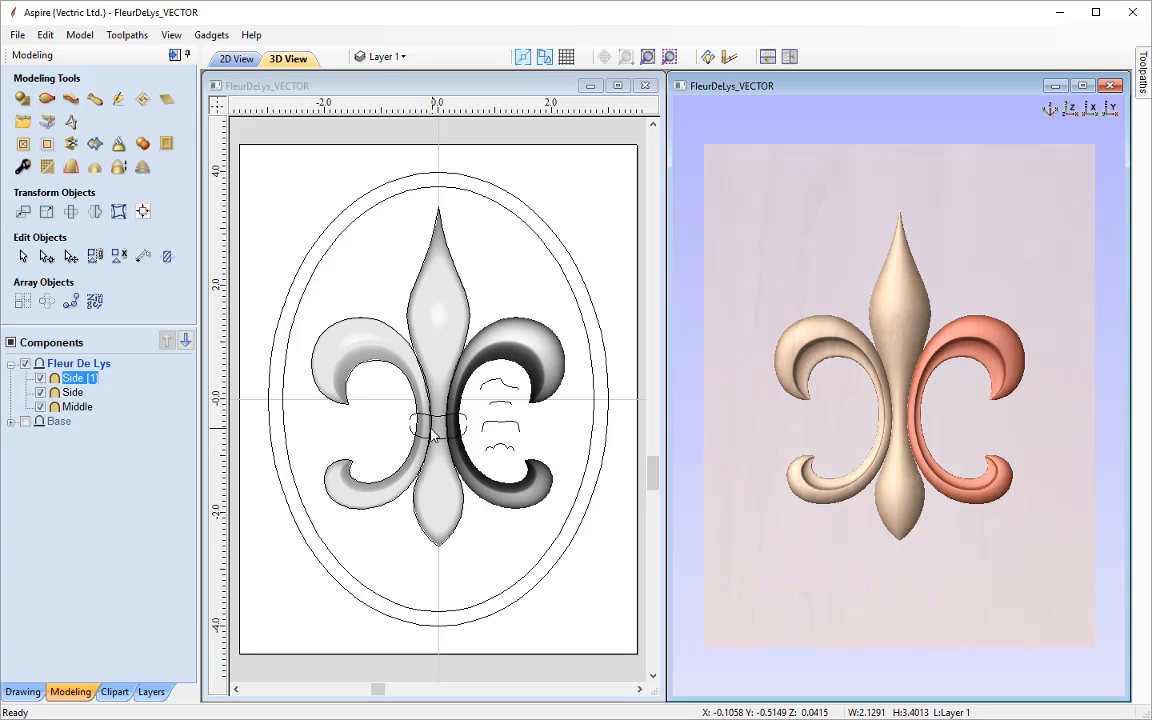
- Start a two rail sweep using the central band's lower and upper curves as the drive rails
left_click(46, 101)
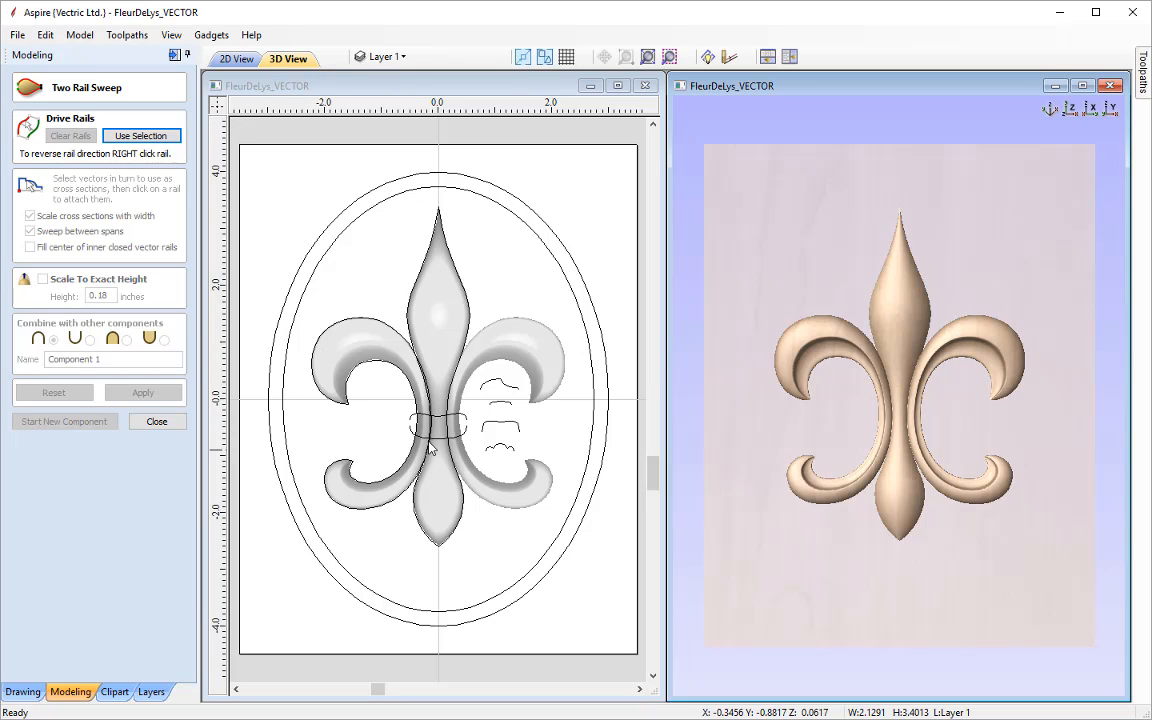
left_click(467, 436)
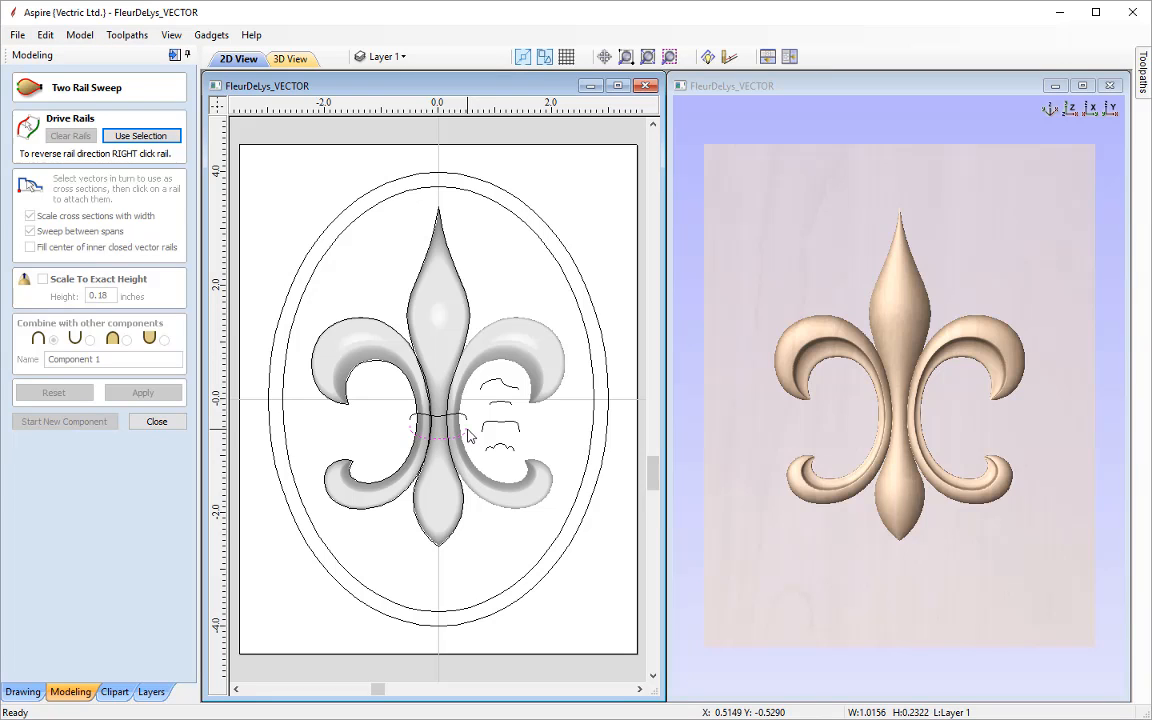
left_click(465, 418, "shift")
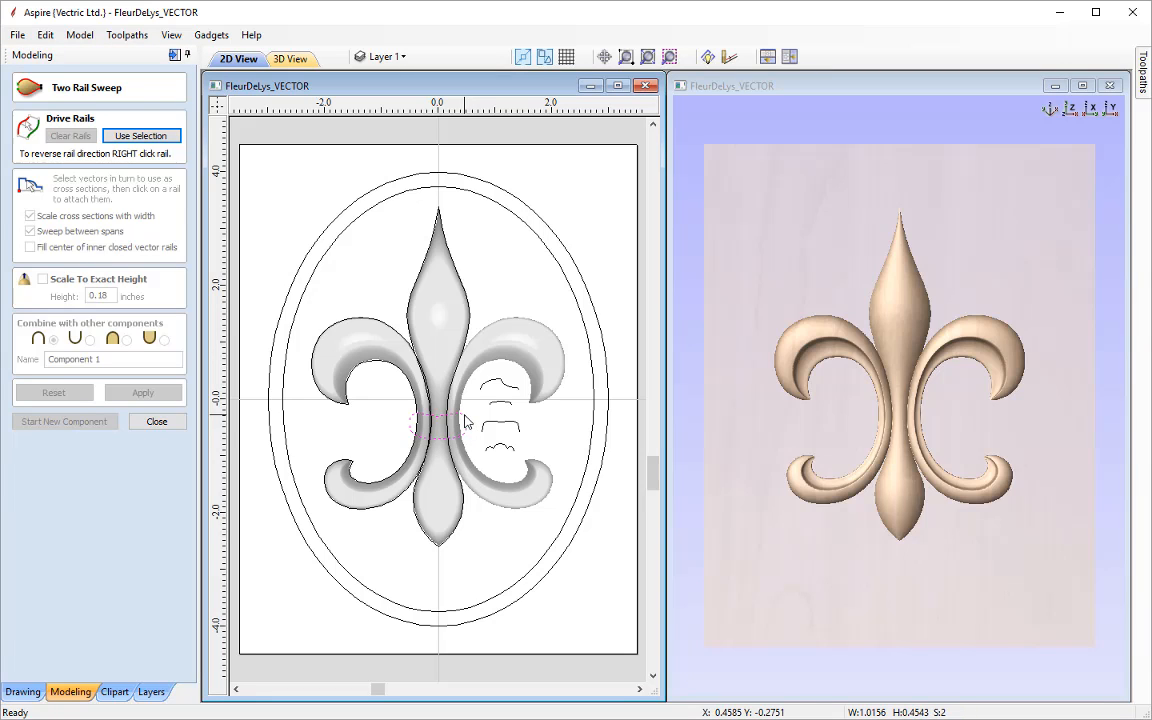
left_click(153, 146)
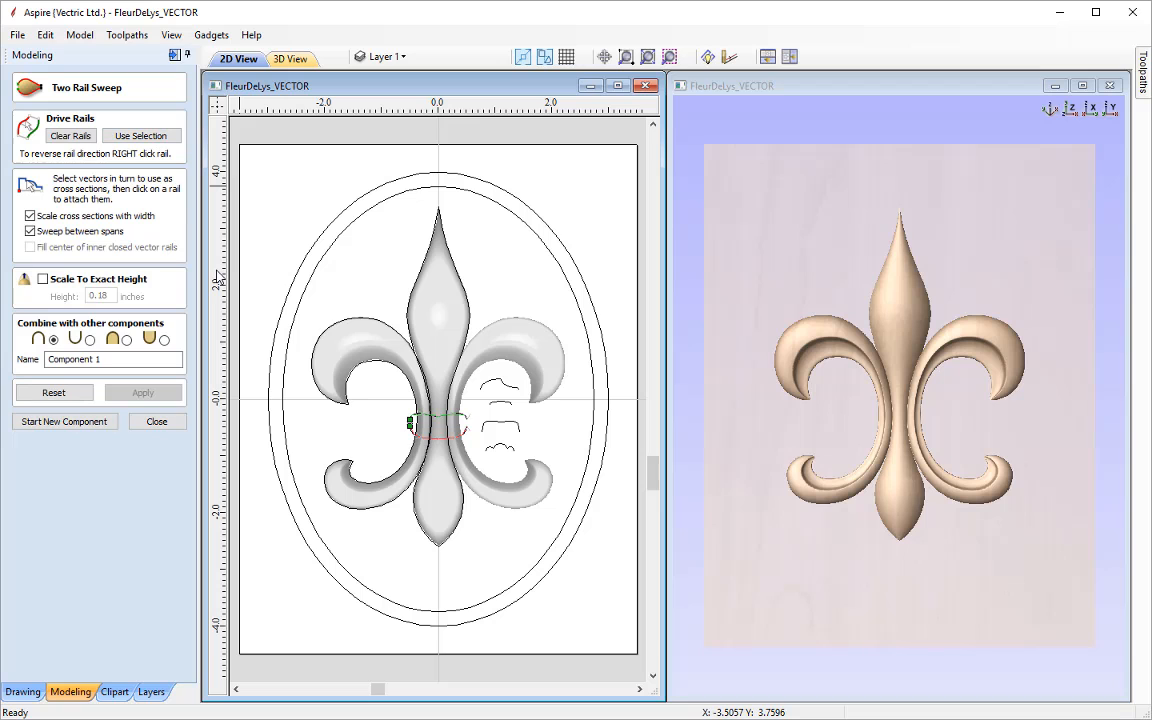
- Sweep the small shallow arch profile from both ends of the band, with scaling of cross sections with width turned off
scroll(440, 415, "up", 3)
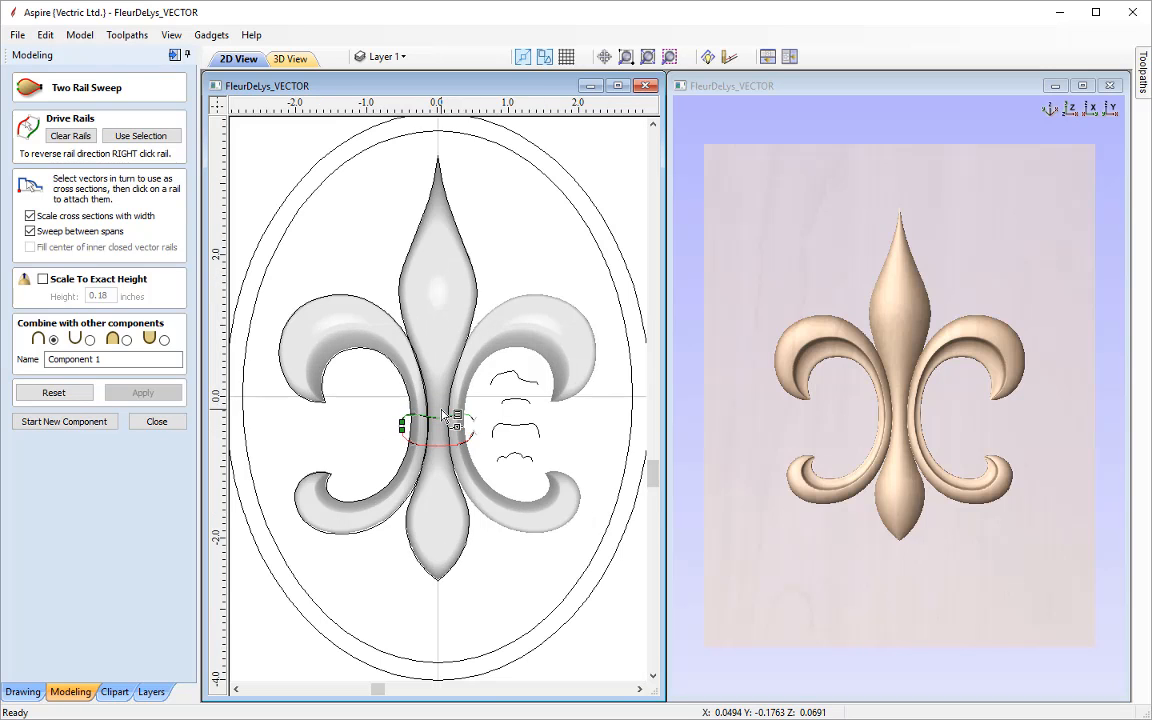
scroll(443, 413, "up", 1)
scroll(443, 413, "down", 1)
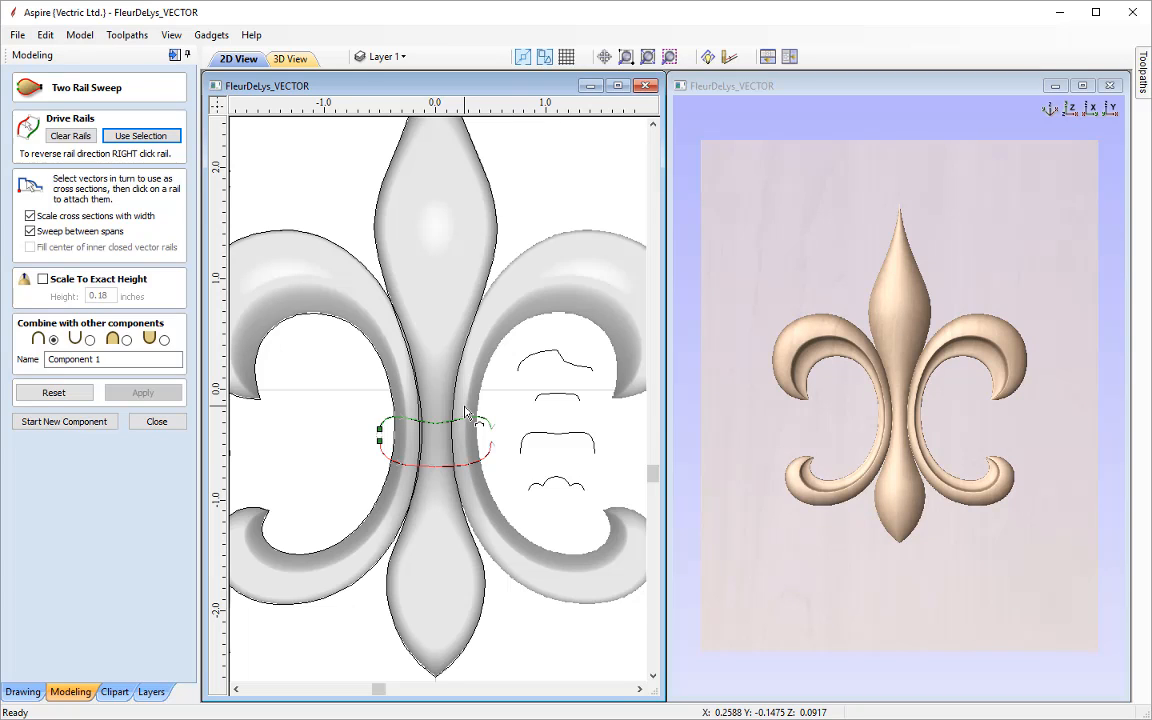
left_click(559, 399)
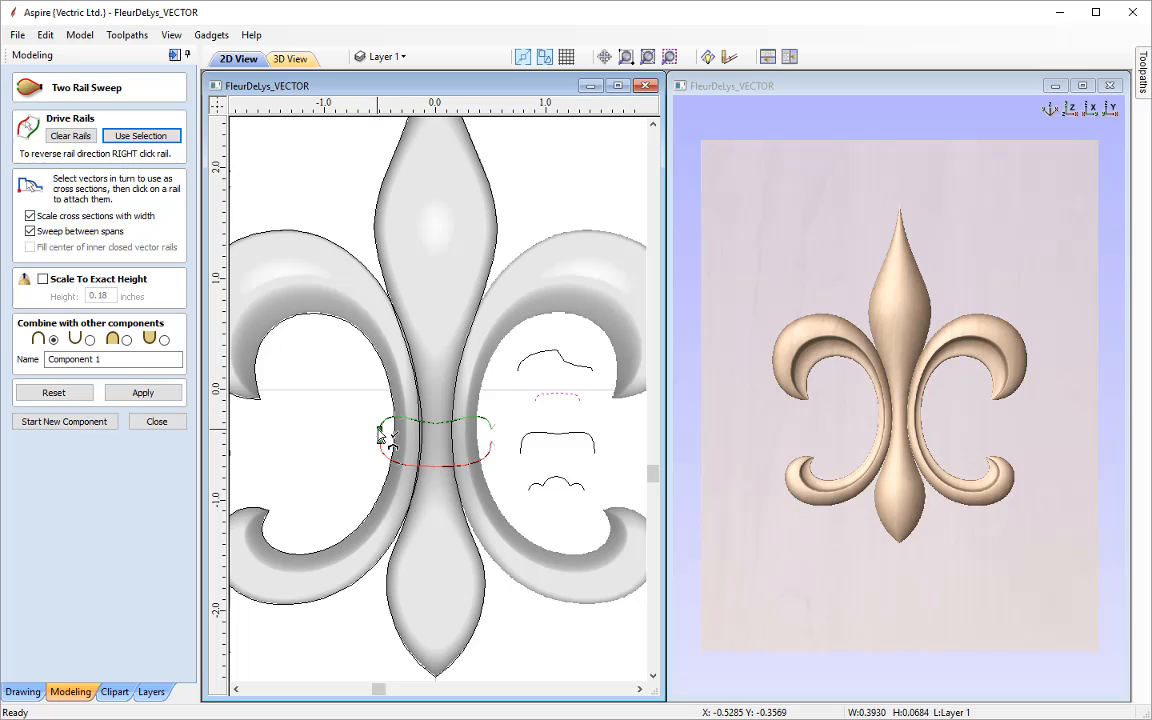
left_click(381, 435)
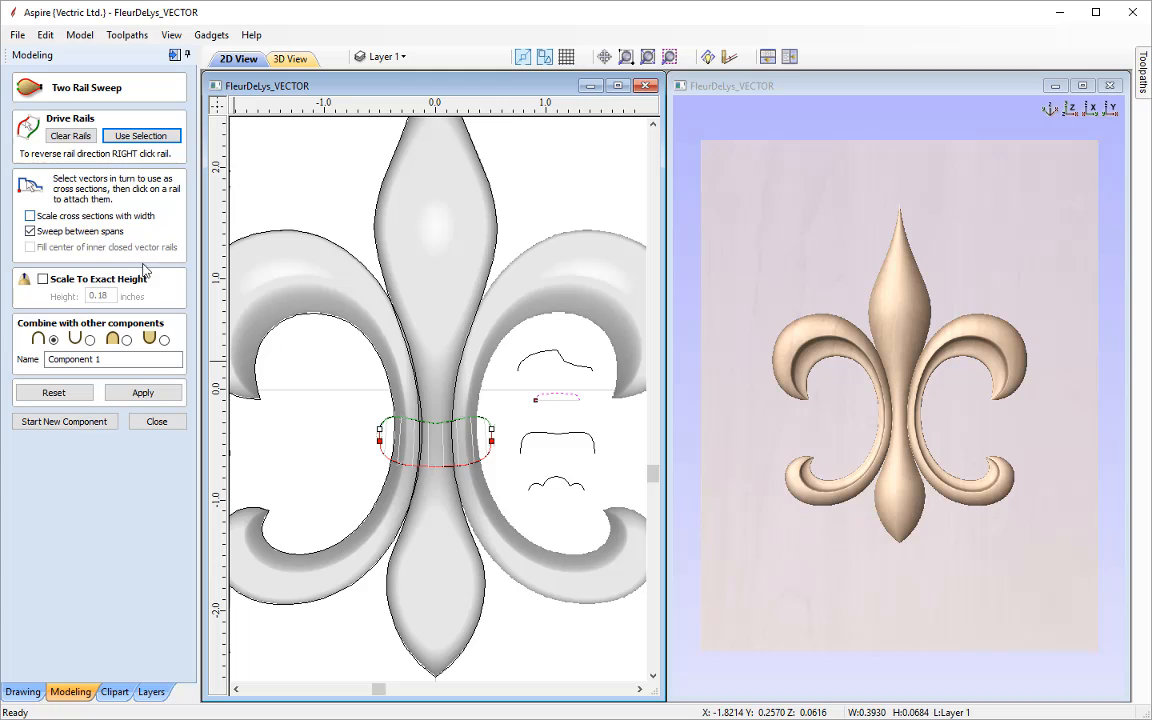
left_click(150, 393)
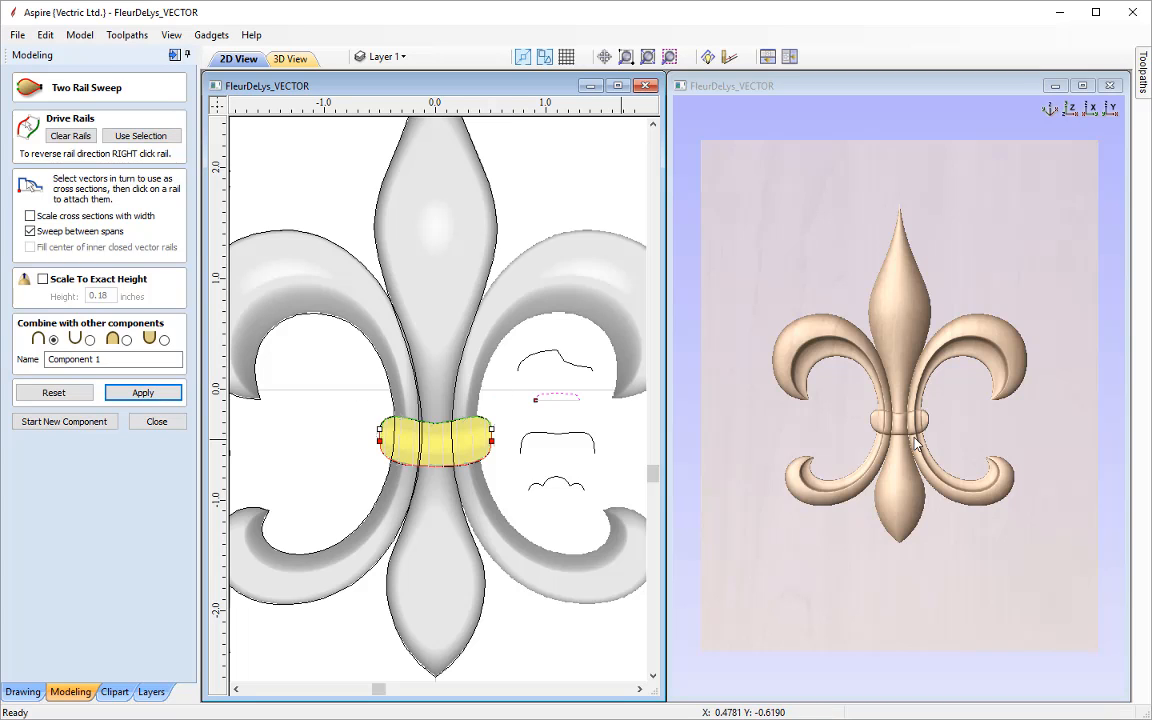
- Set the swept band to merge with other components and examine it at an angle in 3D
scroll(903, 430, "up", 5)
left_click_drag(908, 458, 900, 275)
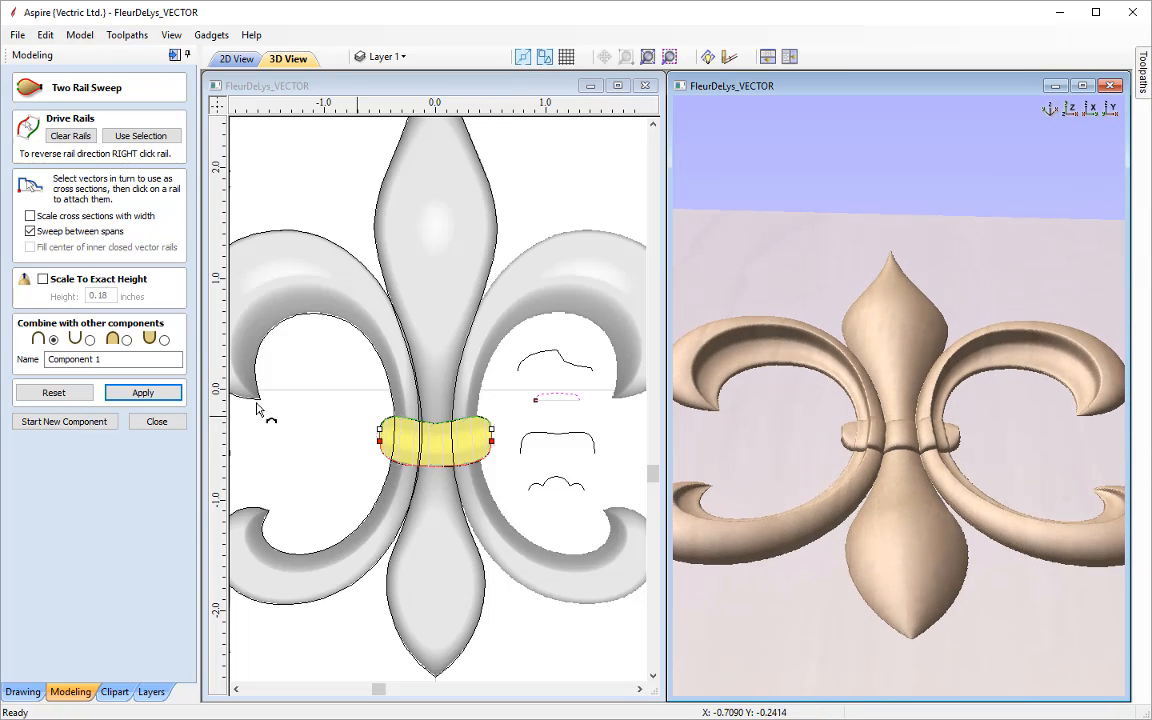
left_click(126, 339)
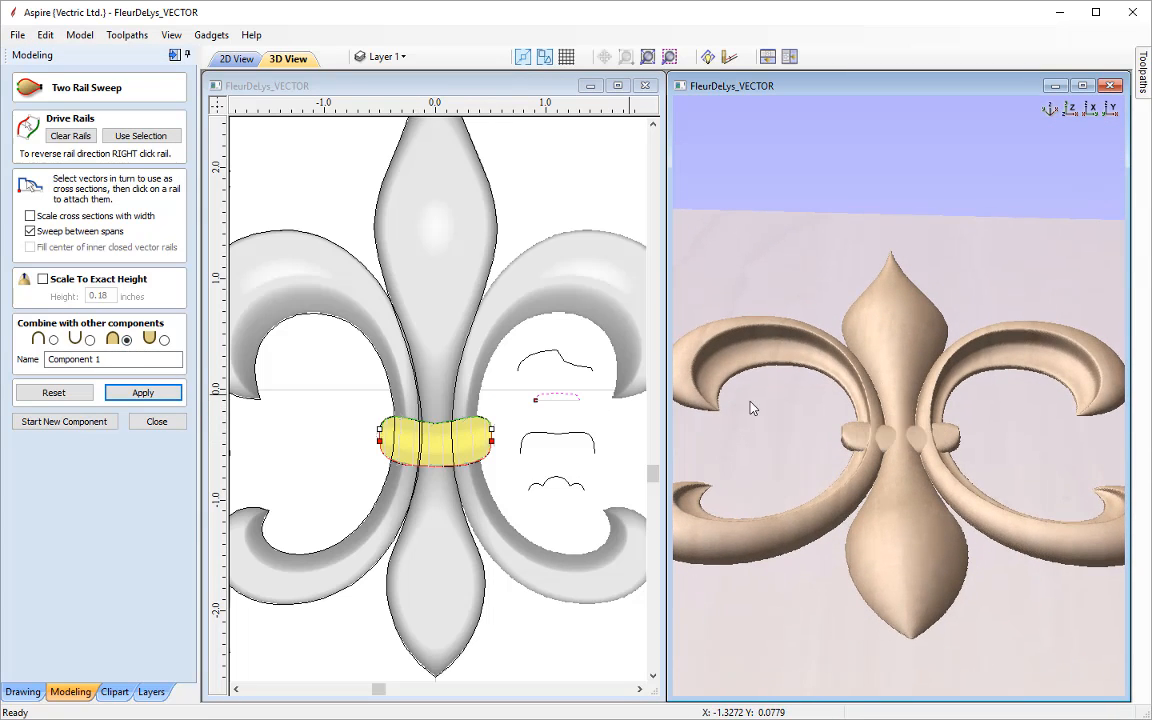
mouse_move(917, 447)
left_mouse_down()
mouse_move(925, 462)
mouse_move(977, 437)
mouse_move(841, 455)
mouse_move(905, 469)
mouse_move(892, 414)
mouse_move(926, 410)
mouse_move(898, 497)
mouse_move(897, 442)
mouse_move(912, 455)
mouse_move(909, 440)
left_mouse_up()
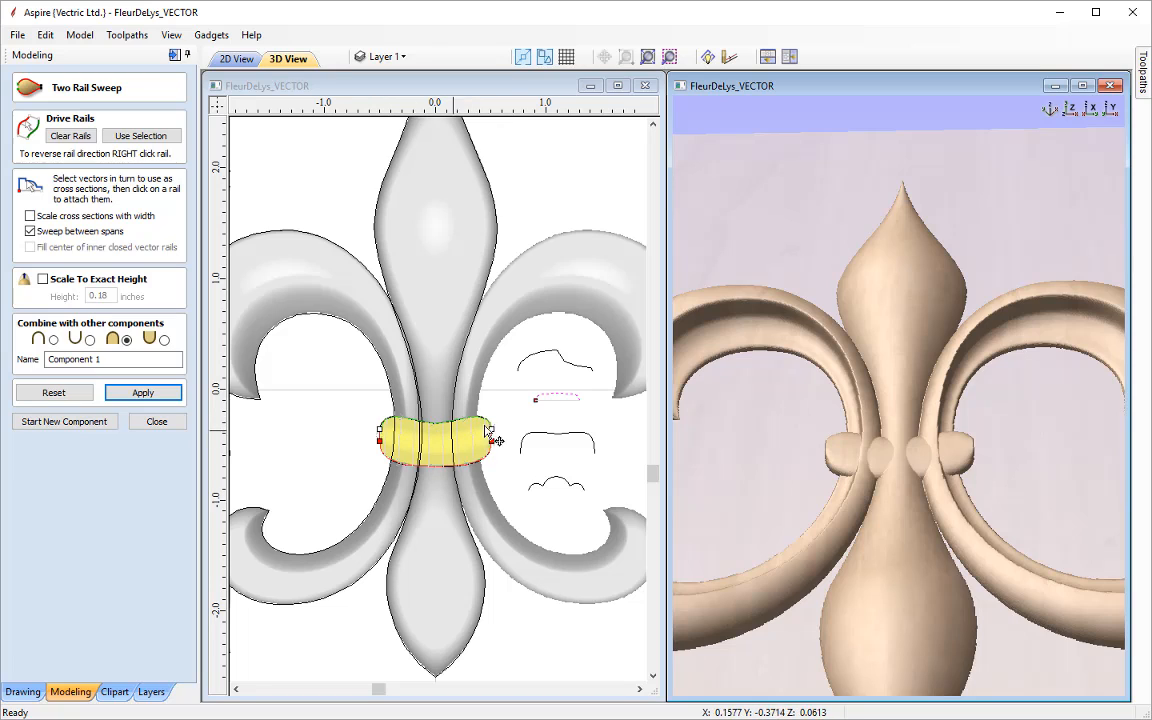
- Add the taller, wider arch profile as a cross section at the band's middle, reapply the sweep and inspect it in 3D
left_click(559, 440)
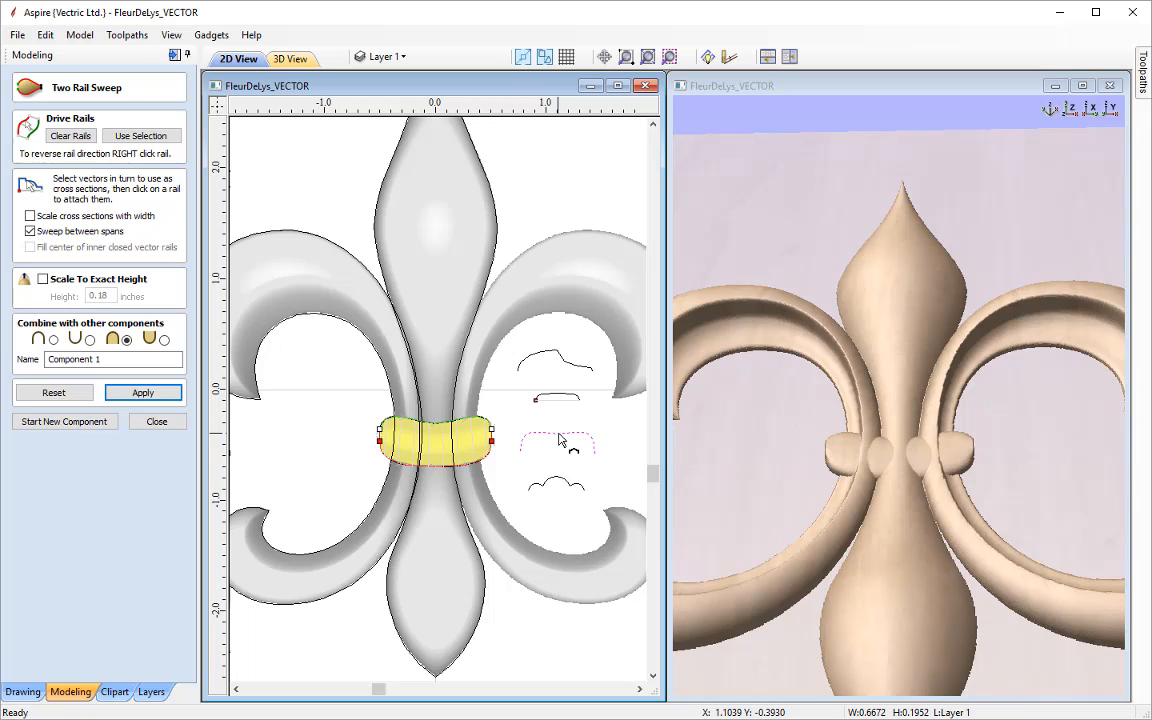
left_click(437, 429)
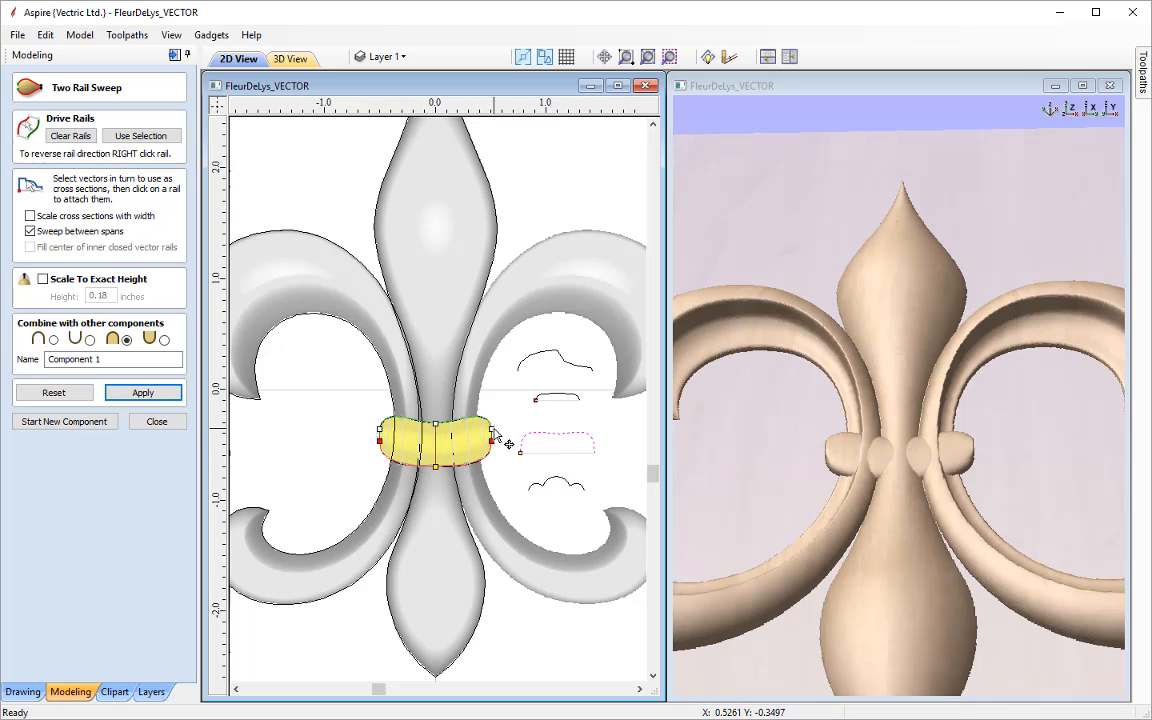
left_click(170, 397)
left_click_drag(894, 498, 908, 366)
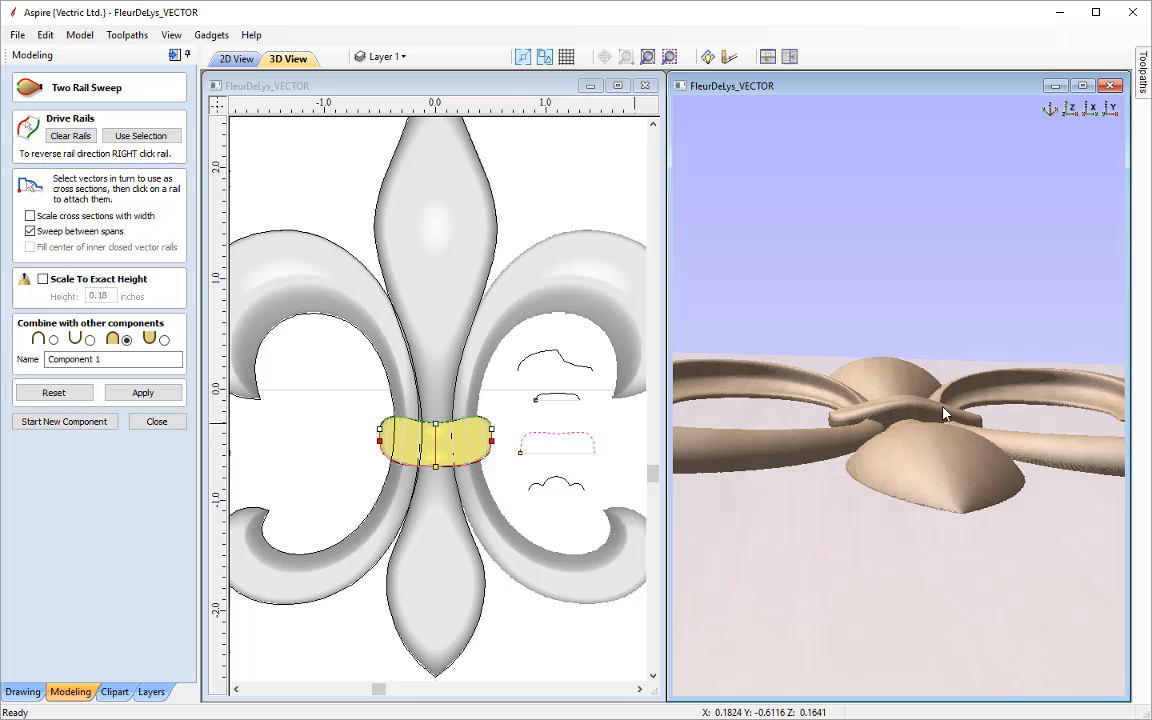
left_click_drag(895, 433, 898, 563)
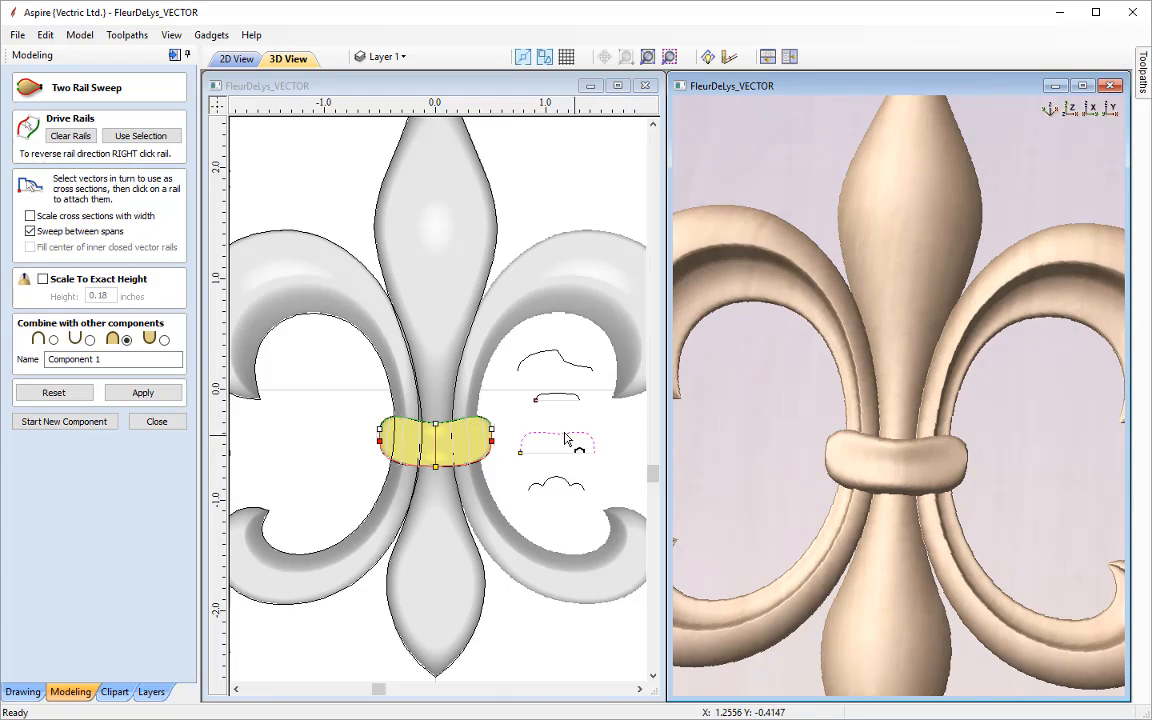
left_click_drag(875, 512, 924, 487)
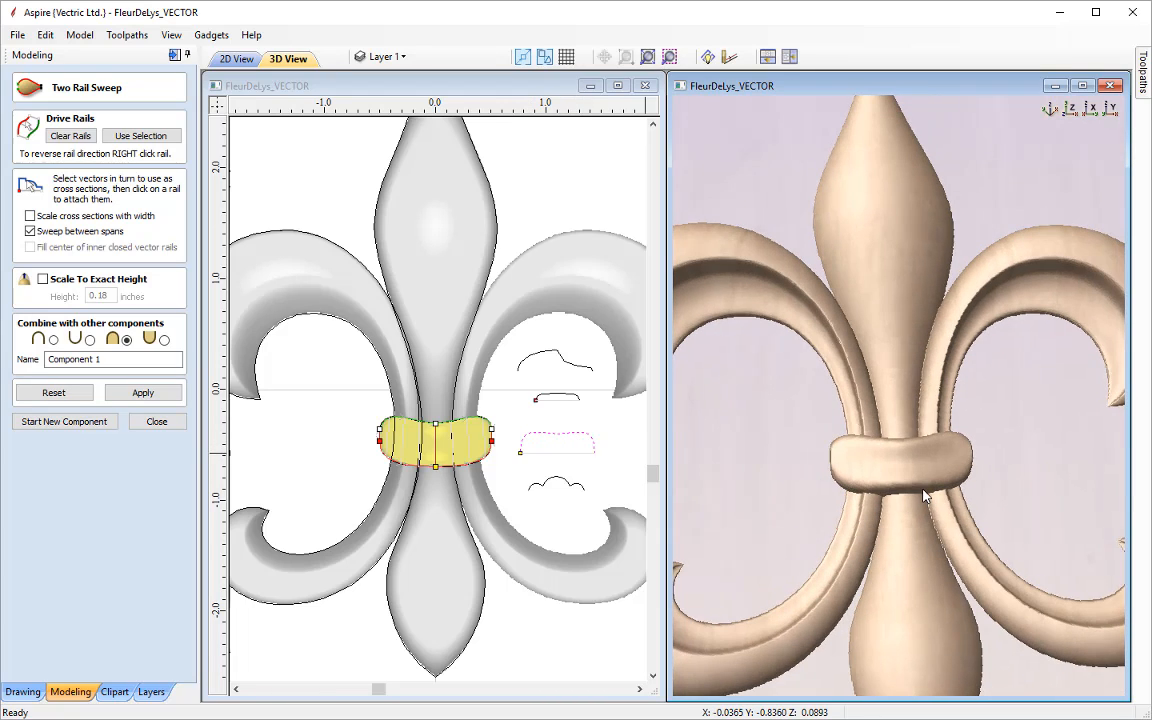
- Name the swept band Tie, then apply and close the sweep
left_click_drag(114, 360, 18, 332)
type("T")
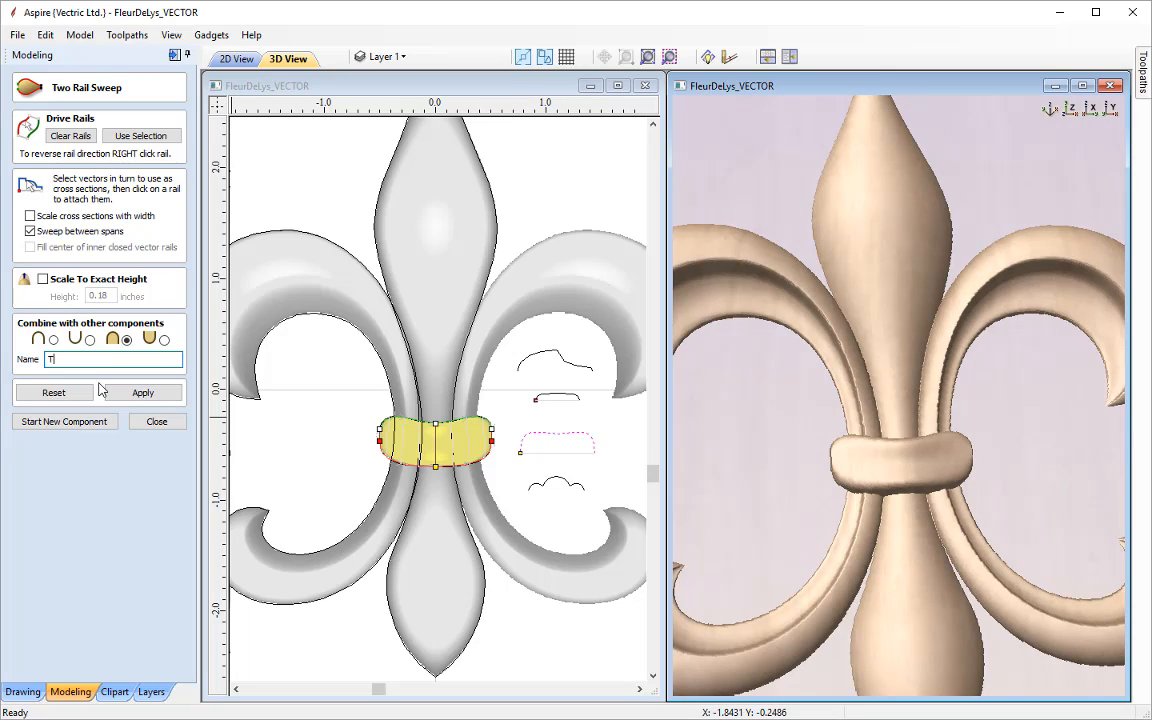
type("ie")
left_click(143, 392)
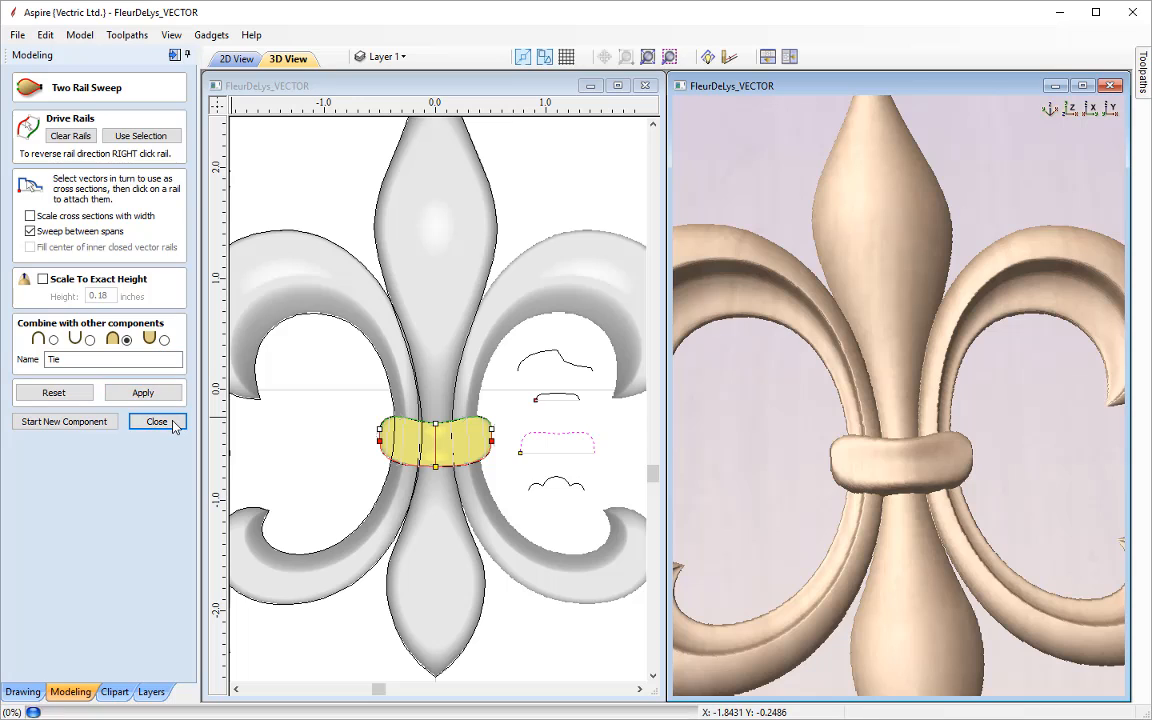
left_click(173, 424)
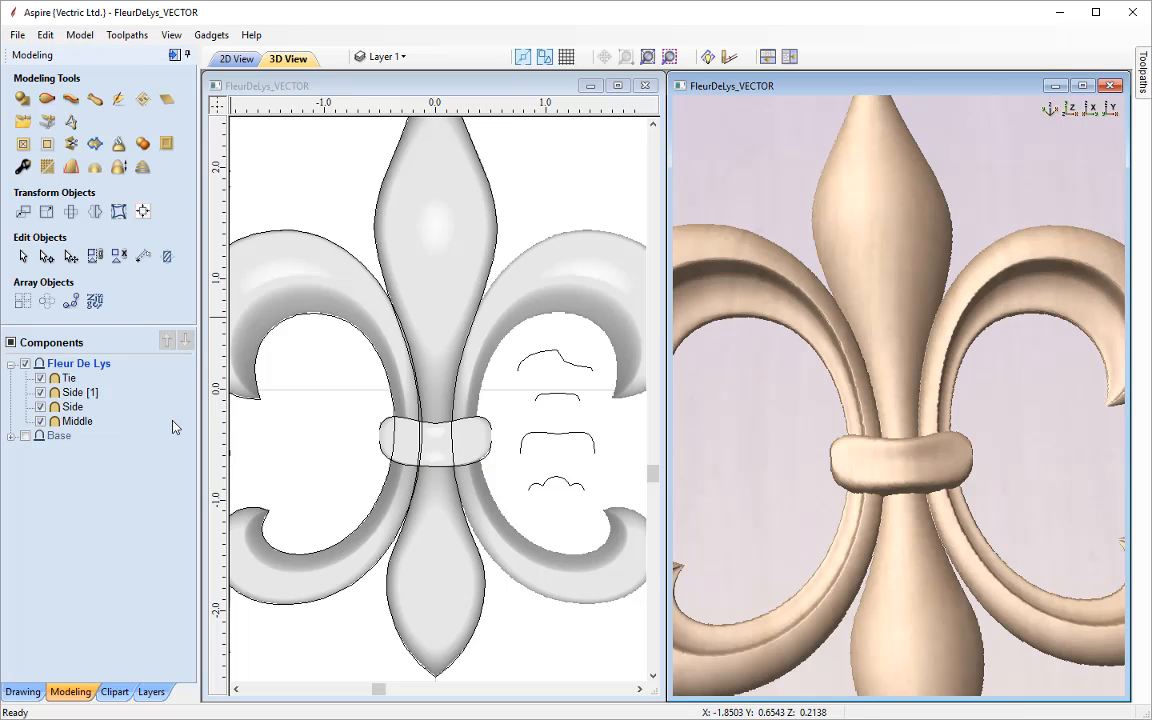
- Sculpt the Tie component, rounding off its left end with the Smooth brush at a diameter of 53
left_click_drag(797, 540, 894, 488)
scroll(958, 463, "up", 3)
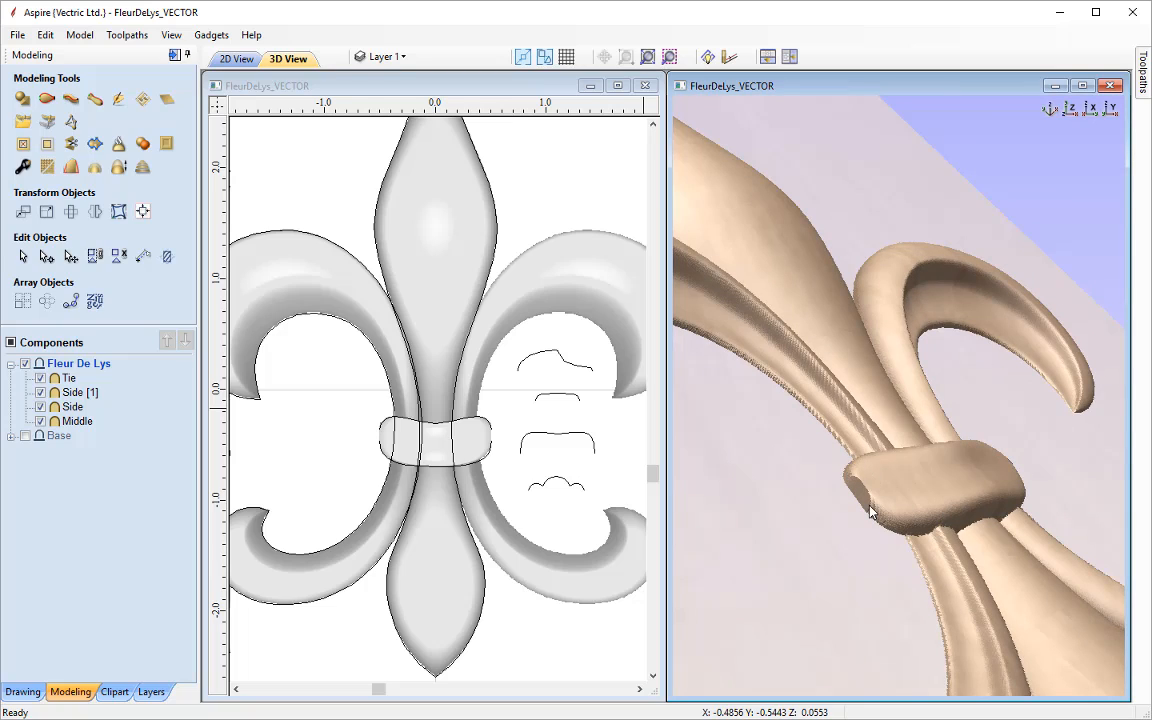
left_click(912, 500)
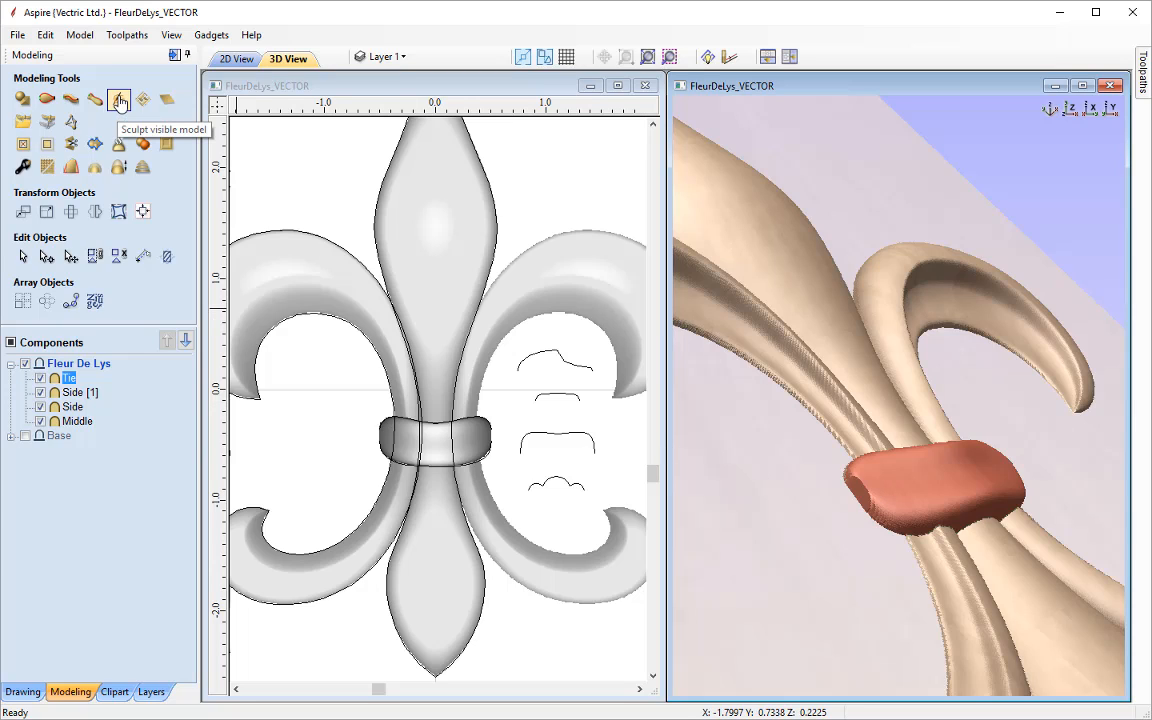
left_click(119, 101)
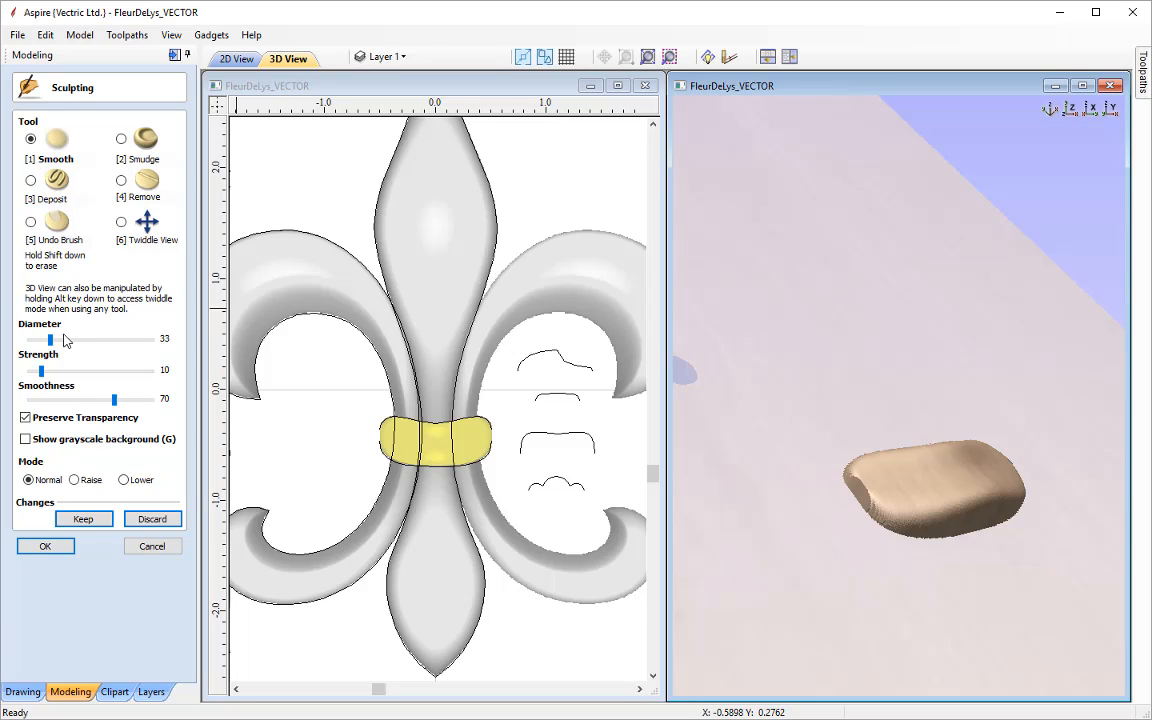
left_click_drag(50, 341, 55, 344)
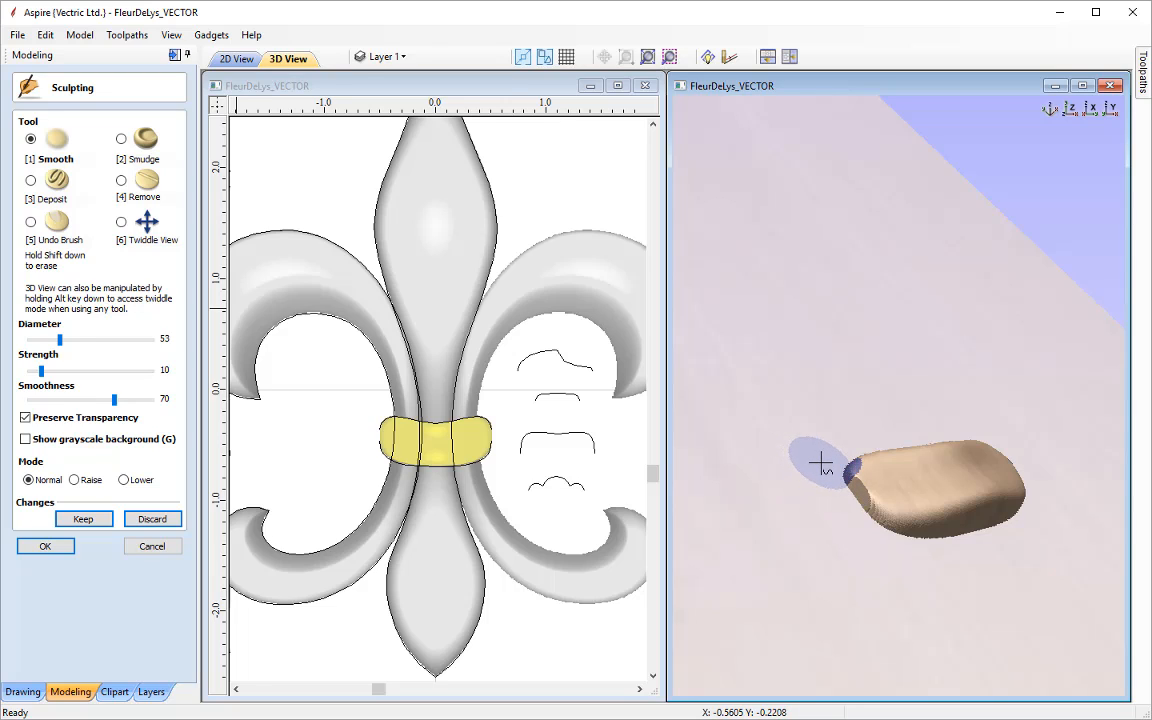
mouse_move(822, 463)
left_mouse_down()
mouse_move(813, 476)
mouse_move(825, 461)
mouse_move(830, 476)
left_mouse_up()
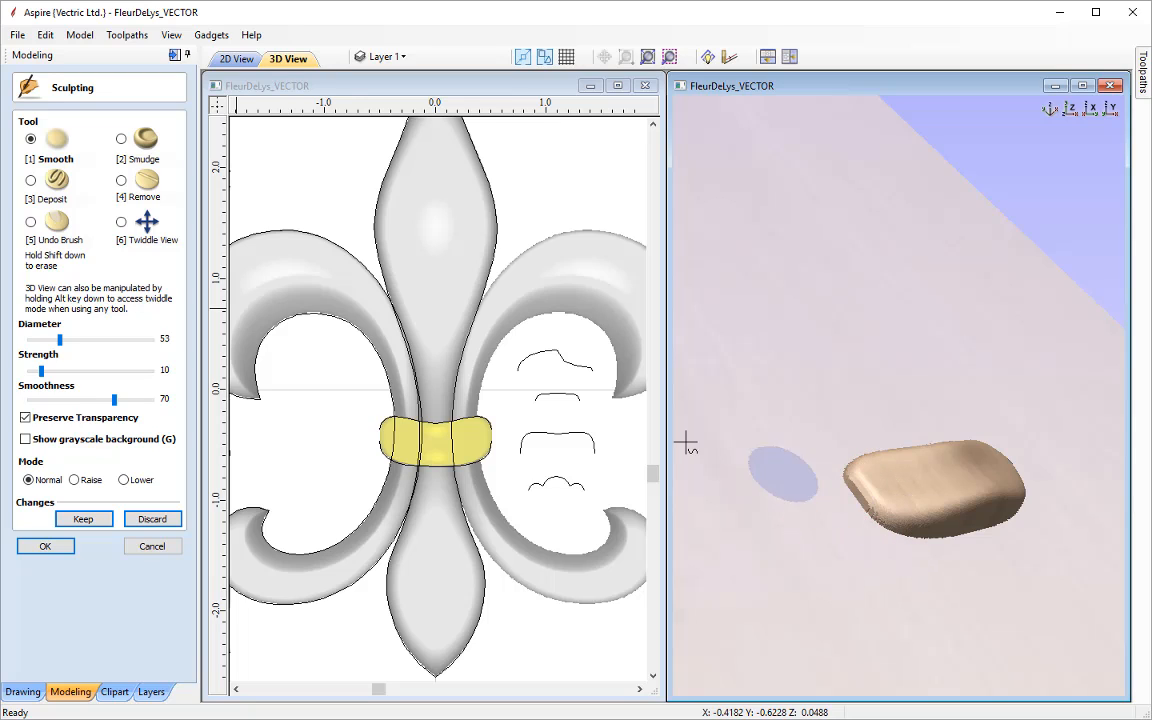
- Turn the 3D view to the Tie's opposite end, smooth it the same way, and keep the sculpting changes
left_click(121, 222)
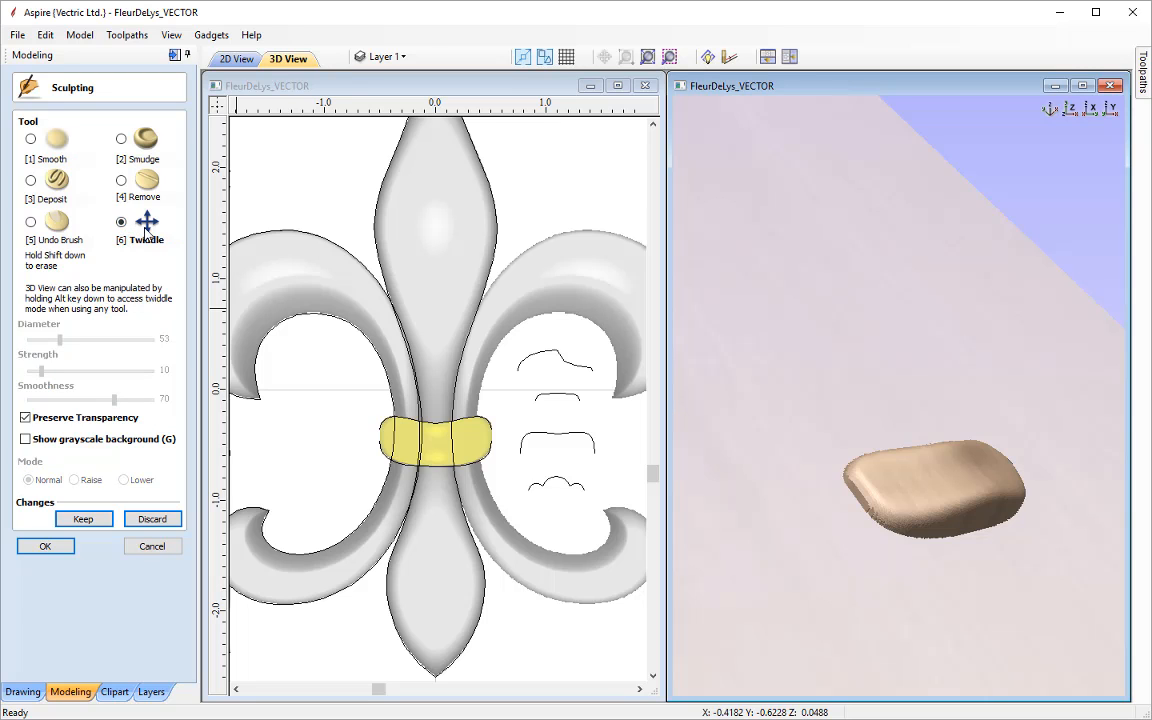
left_click_drag(933, 573, 772, 505)
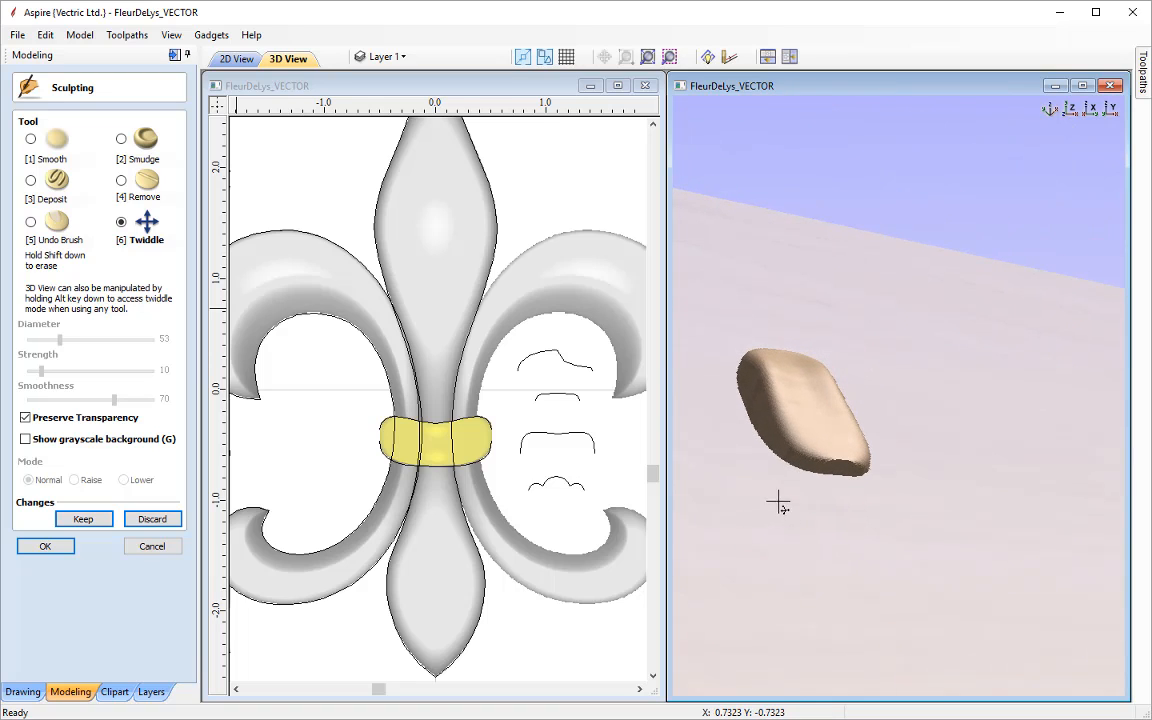
left_click(30, 139)
mouse_move(845, 462)
left_mouse_down()
mouse_move(800, 463)
mouse_move(883, 458)
mouse_move(797, 458)
mouse_move(830, 465)
left_mouse_up()
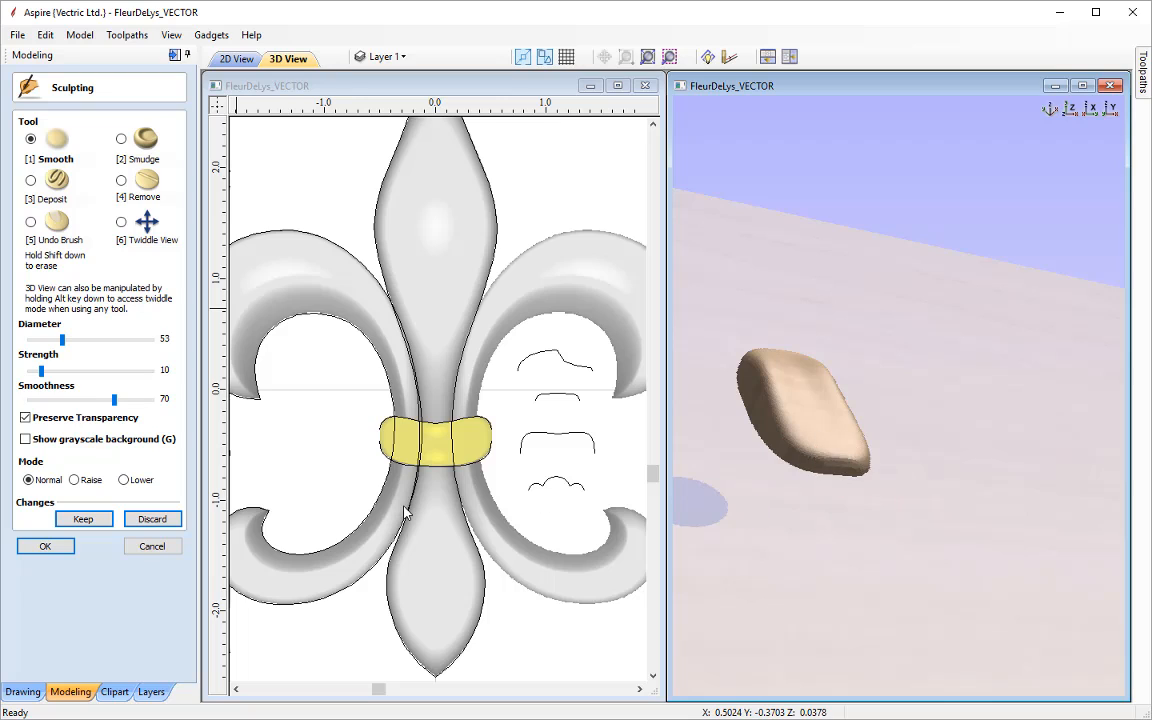
left_click(85, 520)
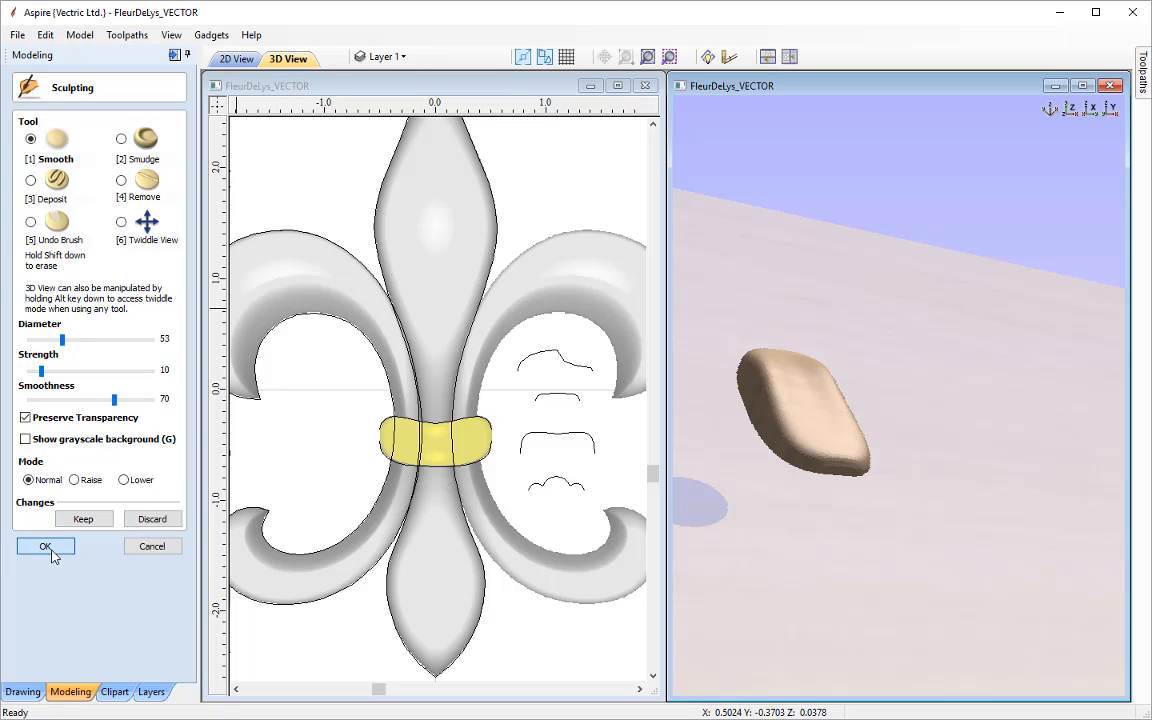
left_click(46, 547)
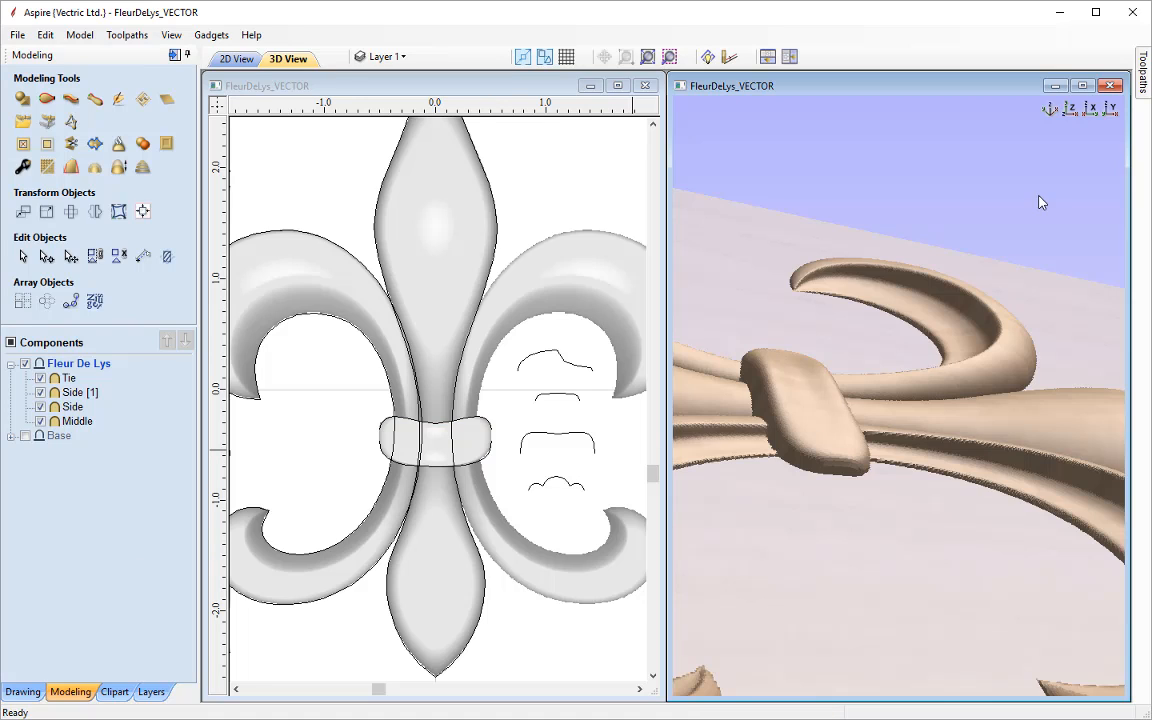
- View the whole plaque from above, then hide the Fleur De Lys level and show the Base level
left_click(1071, 109)
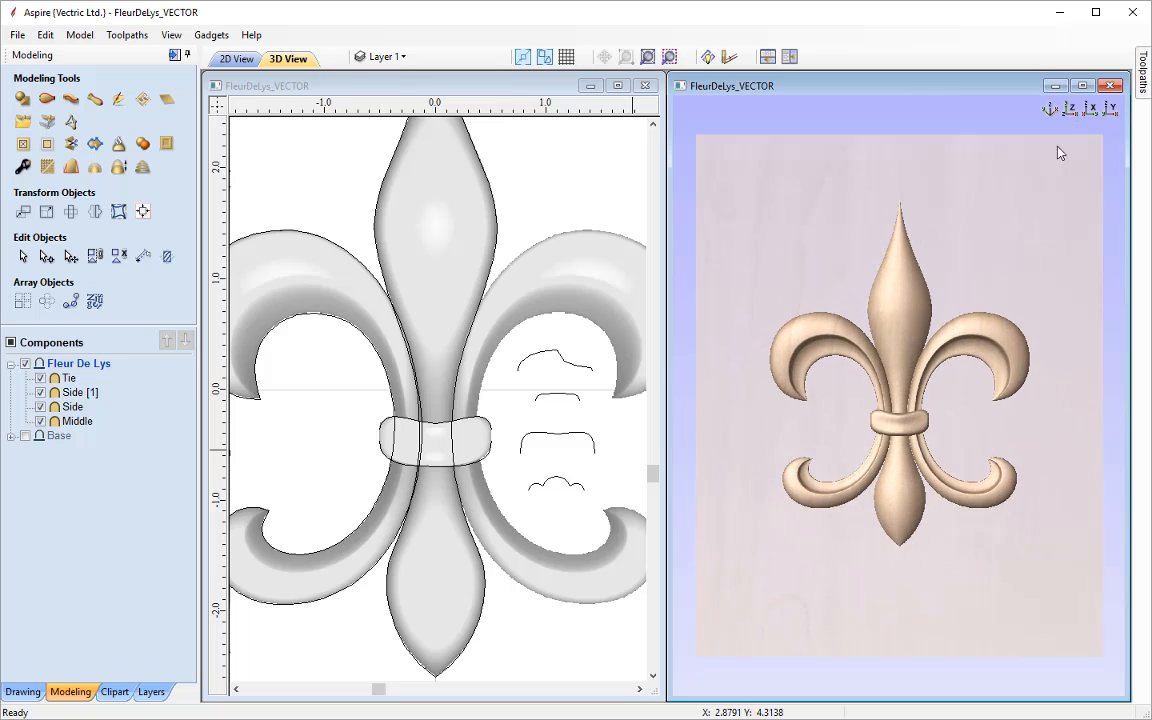
left_click(538, 231)
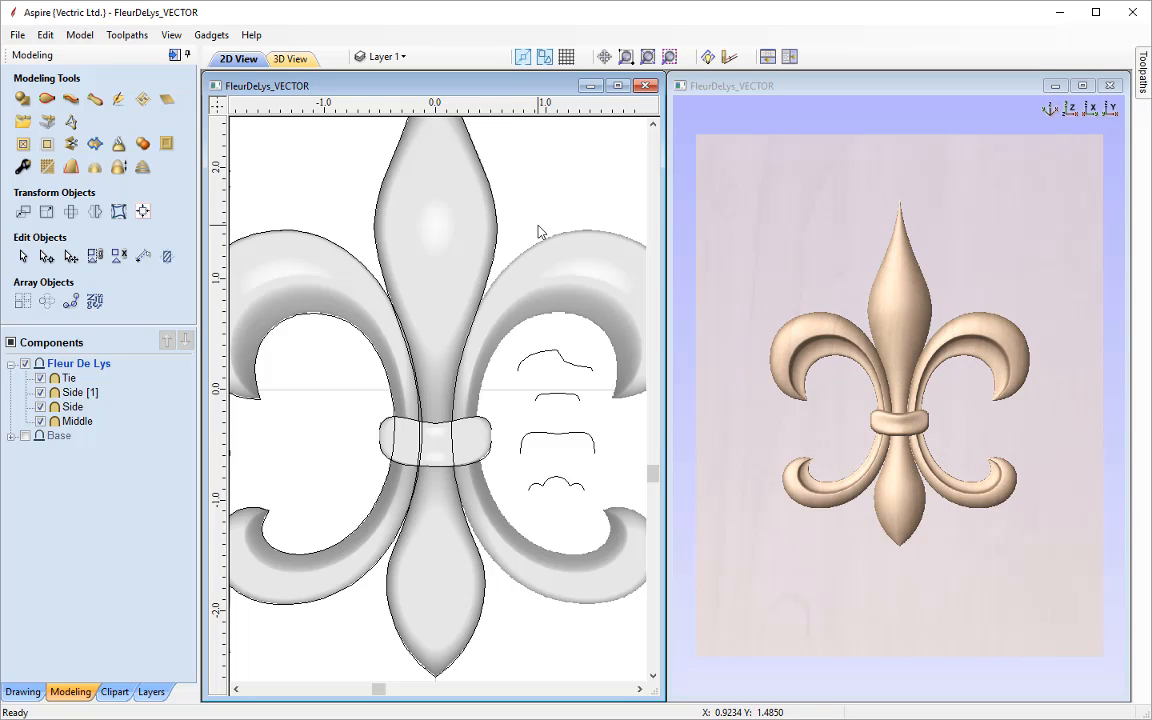
key("F3")
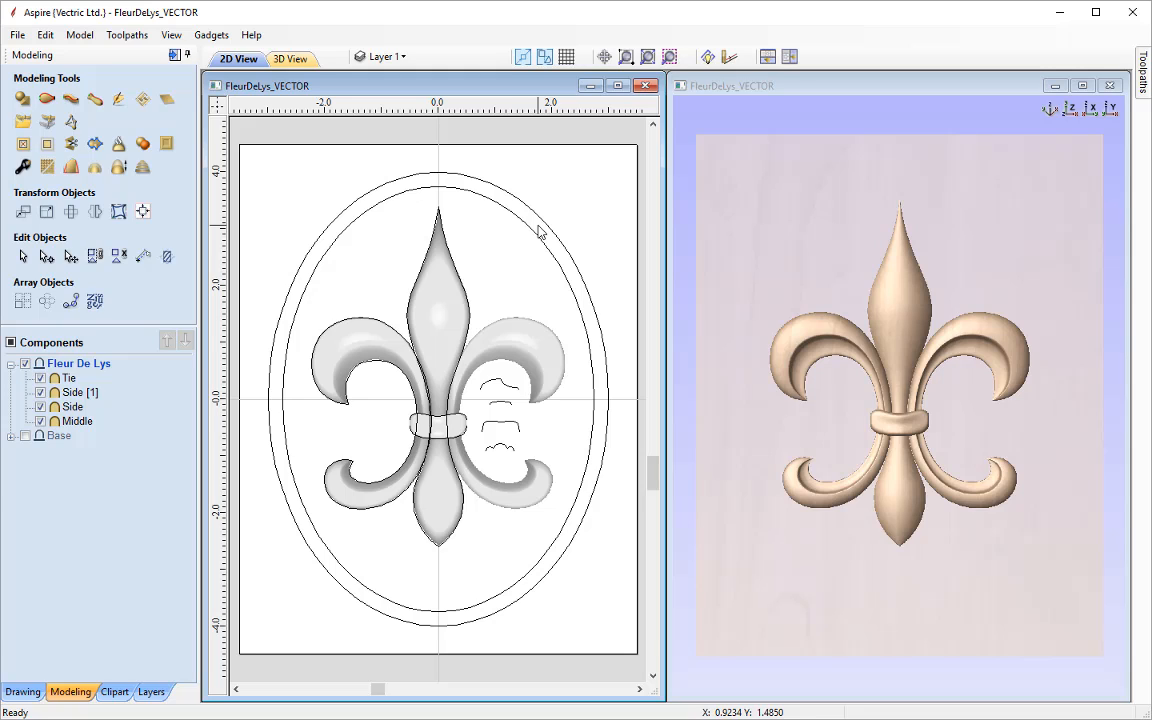
left_click(27, 366)
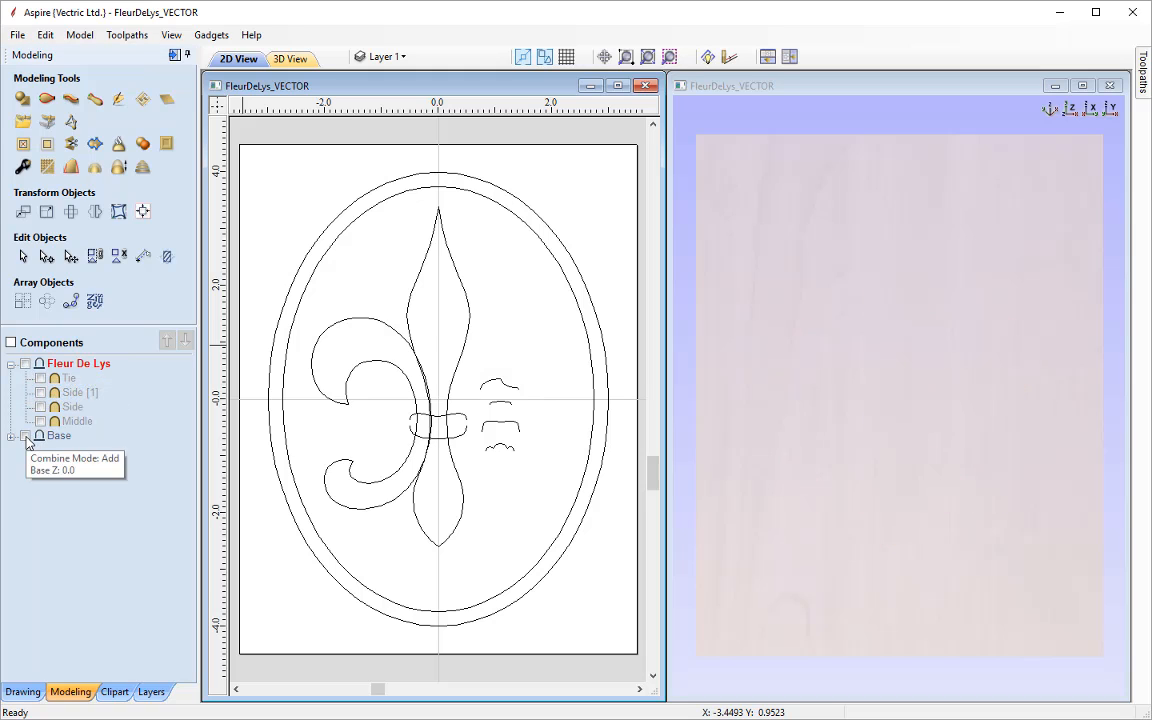
left_click(25, 437)
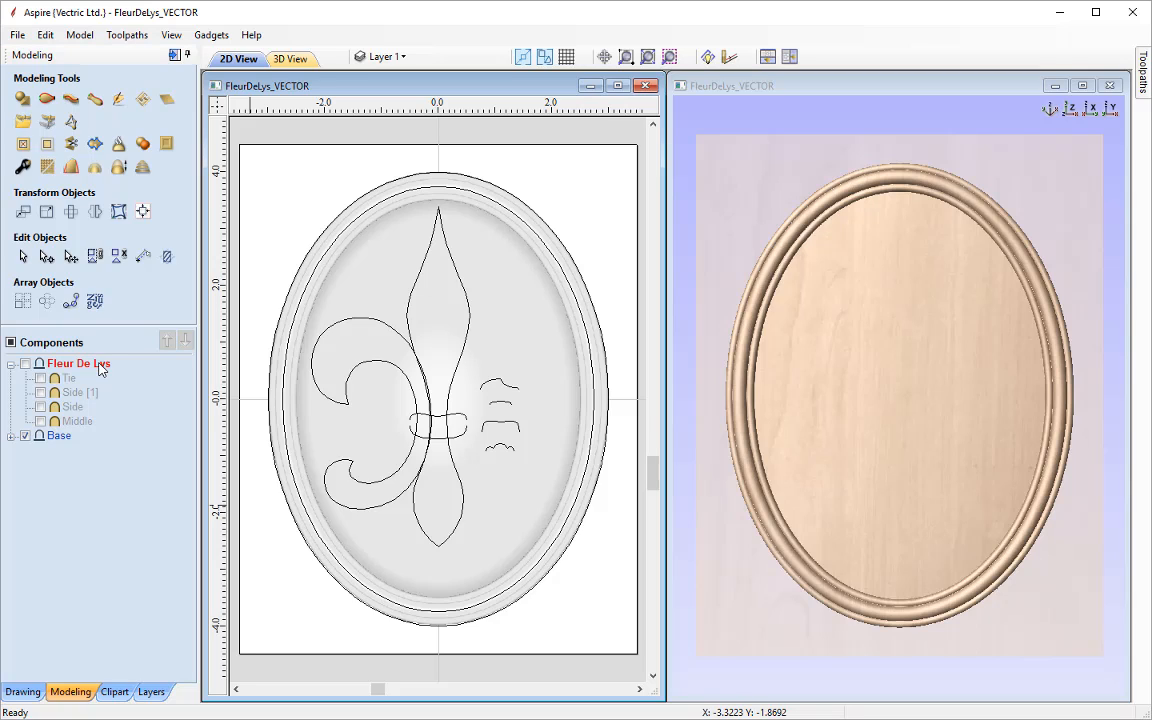
- Show the Fleur De Lys level together with the Base, inspect the plaque from an angle and above, and maximise the 3D view
left_click(25, 364)
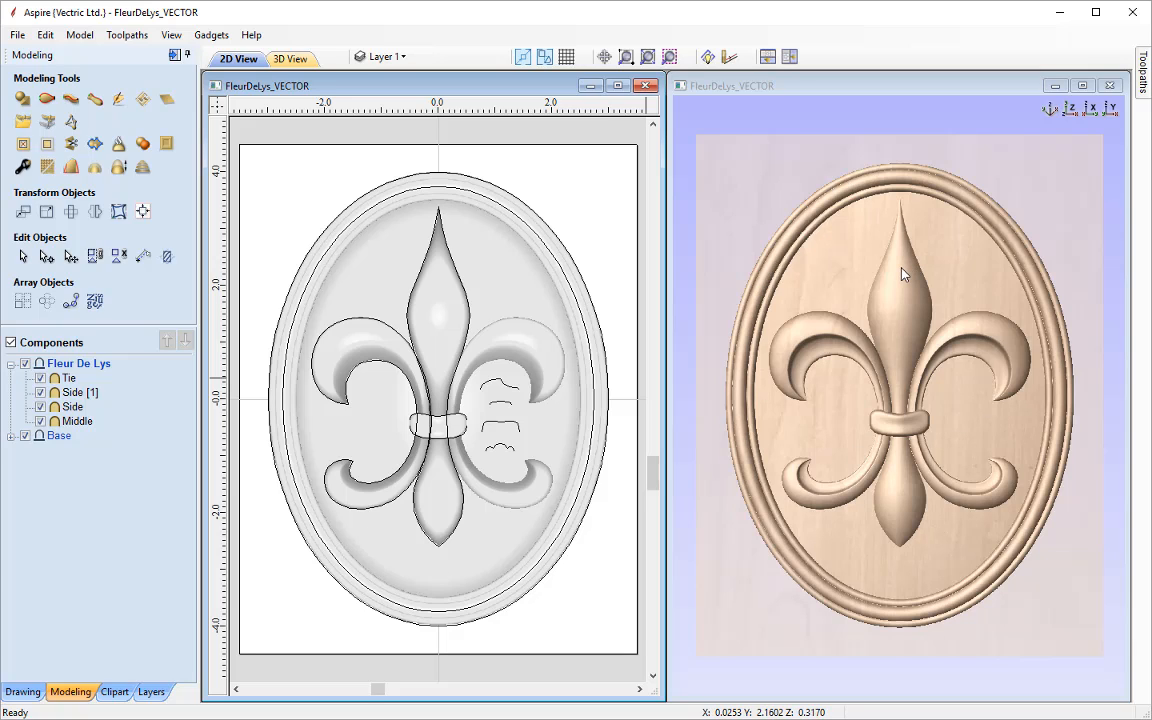
left_click_drag(871, 529, 977, 167)
left_click(1069, 108)
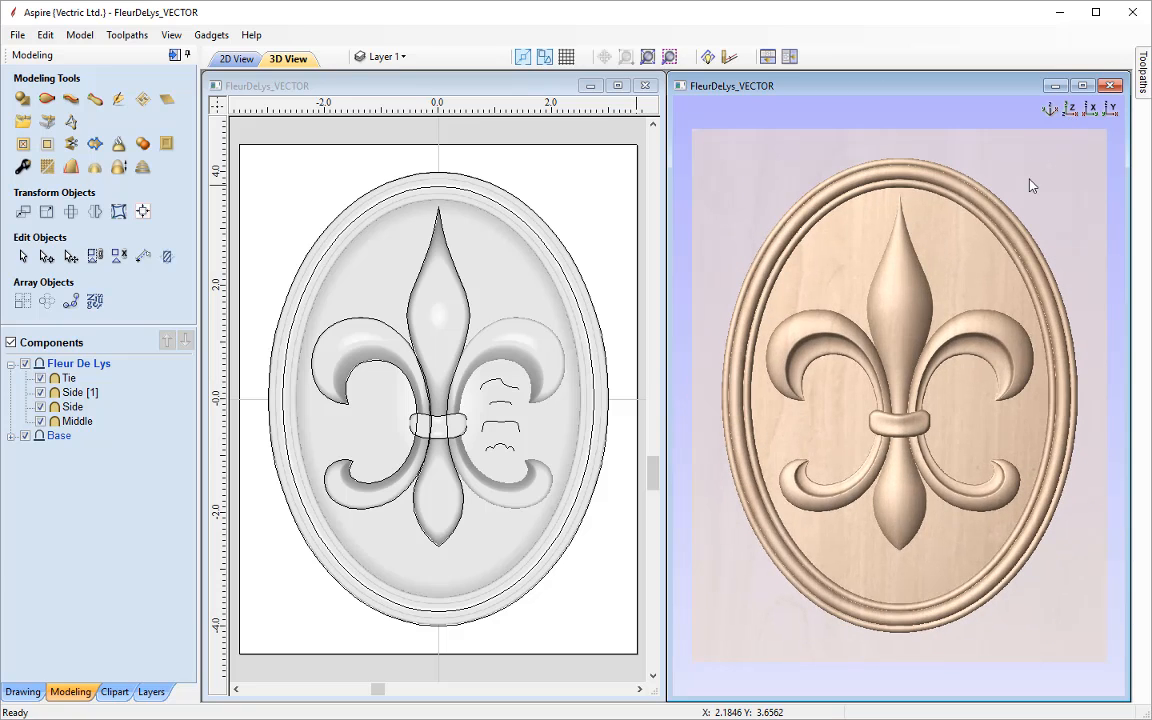
left_click(1083, 86)
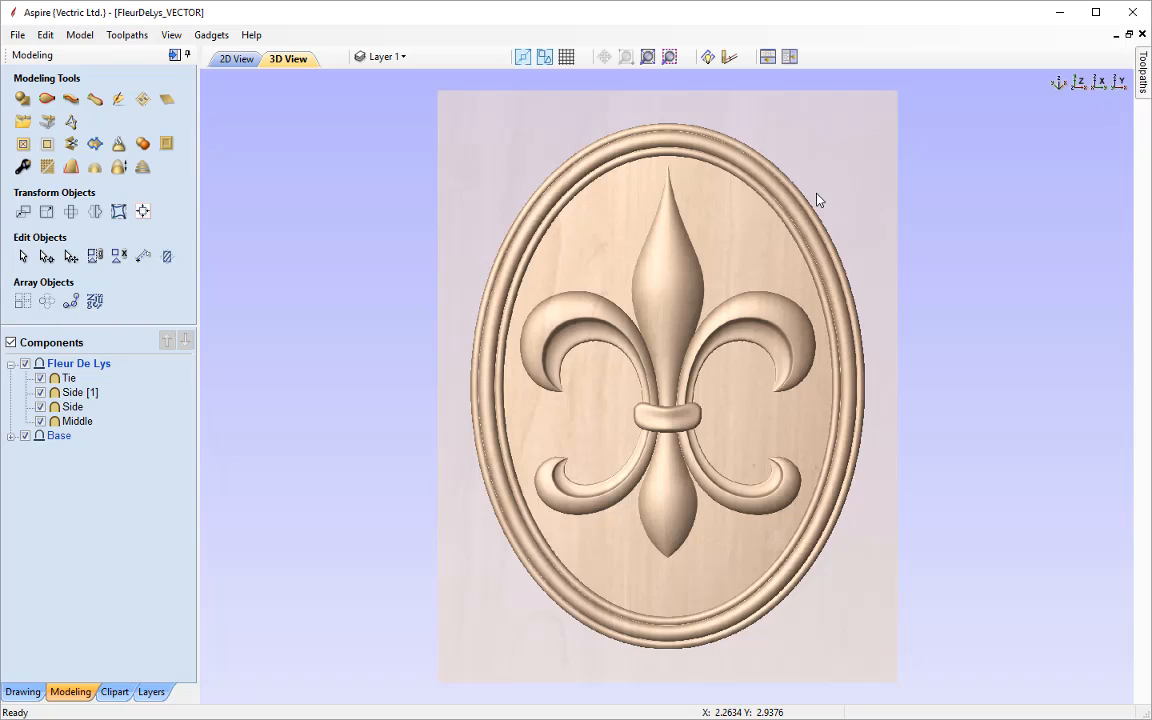
- Stretch the Middle component downward from its lower edge in the 3D view to a height of about 6.57
left_click(665, 507)
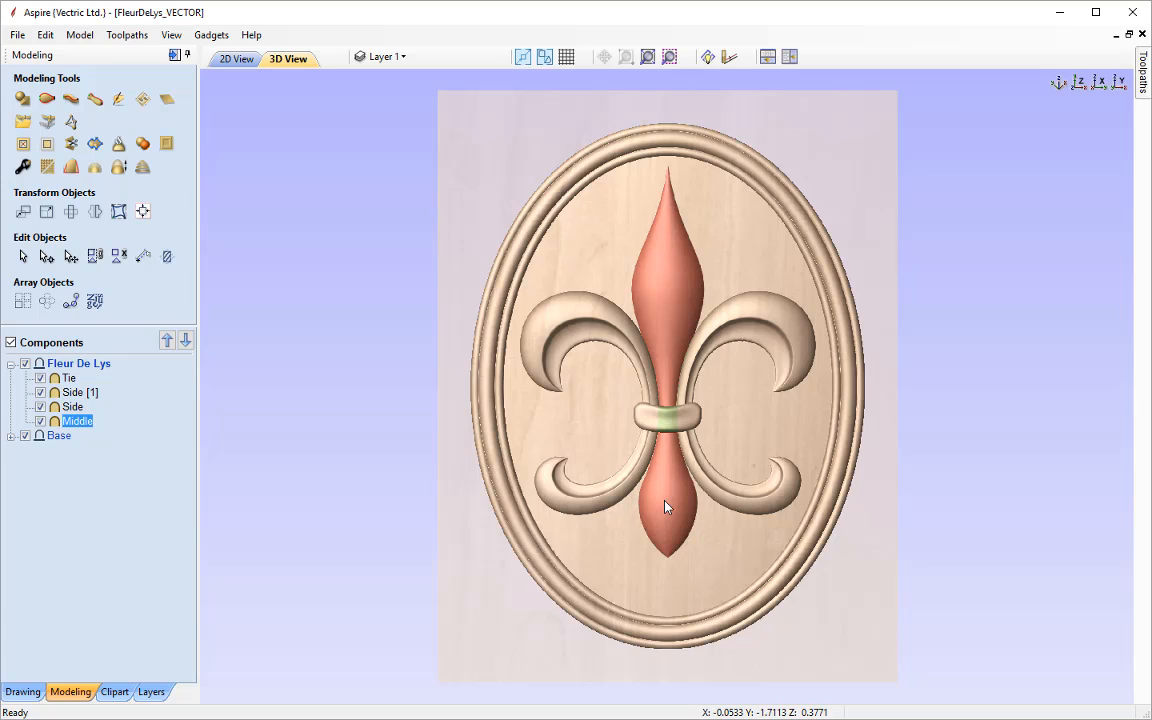
left_click(665, 507)
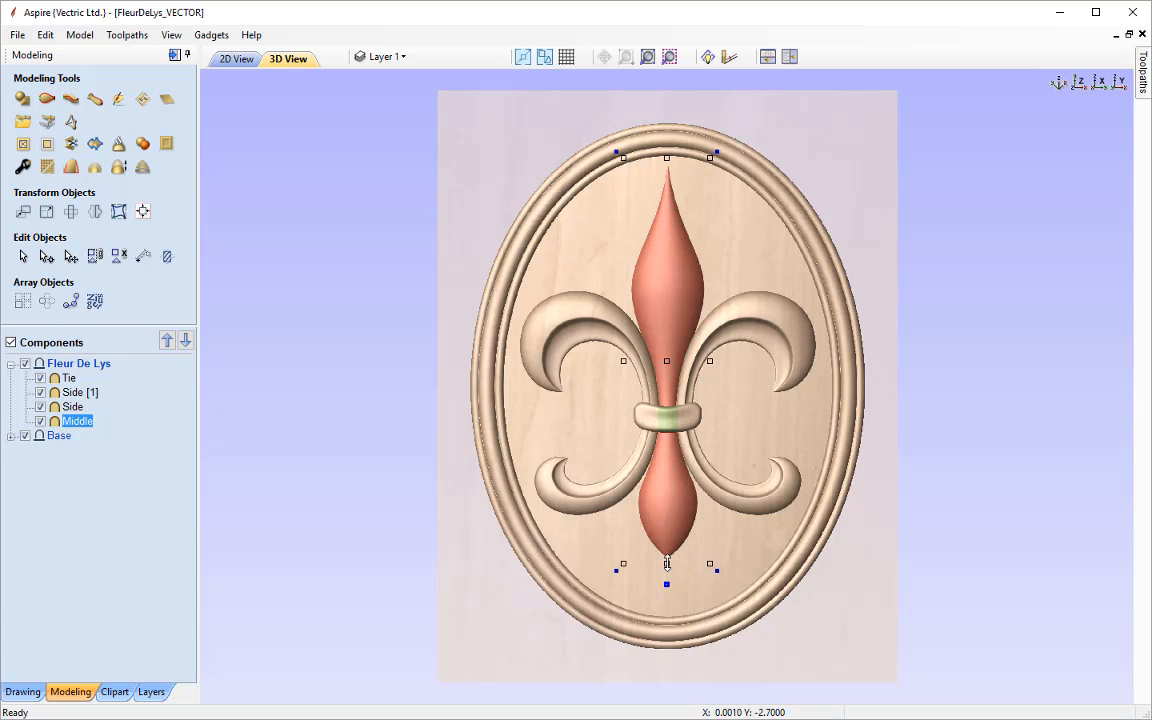
left_click_drag(667, 563, 664, 599)
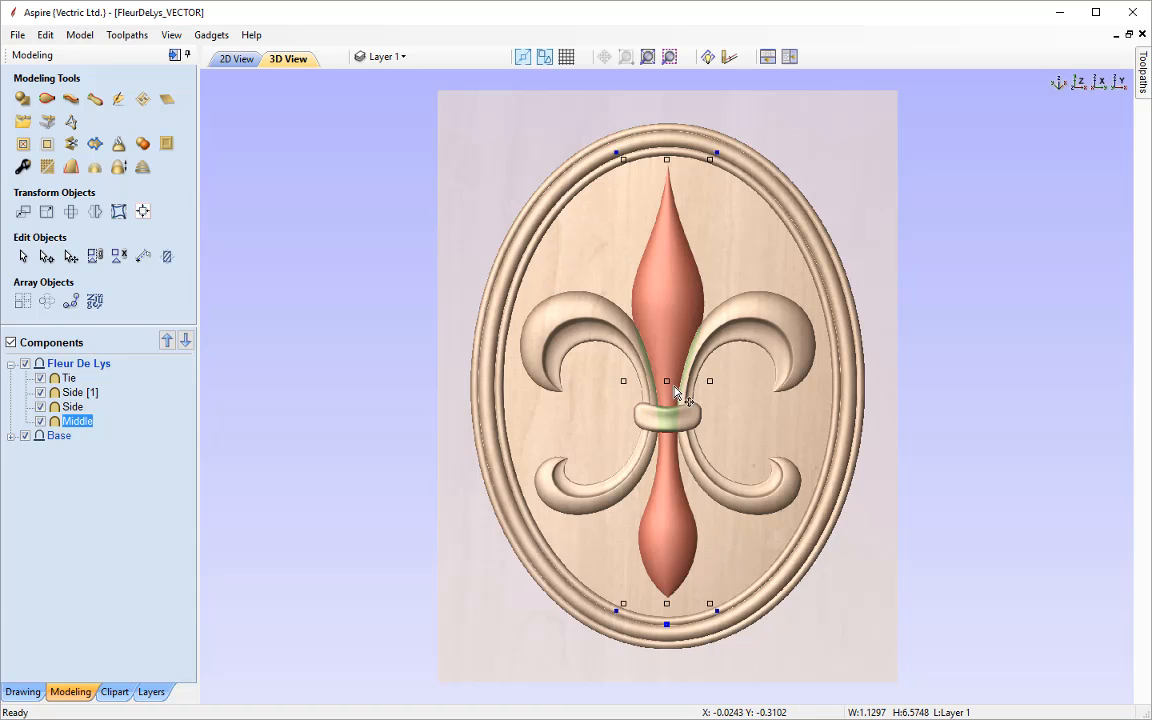
- Move the Tie and both Side components together straight down to the lengthened Middle petal's narrow waist, then clear the selection
left_click(589, 326)
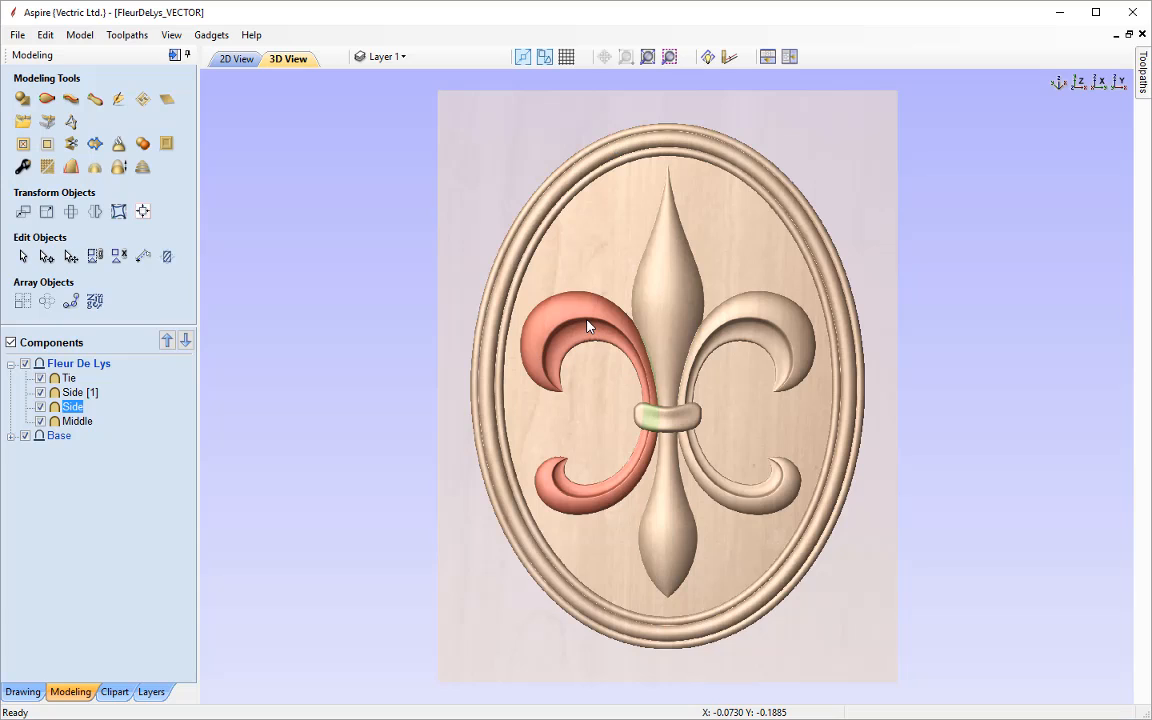
left_click(660, 415, "shift")
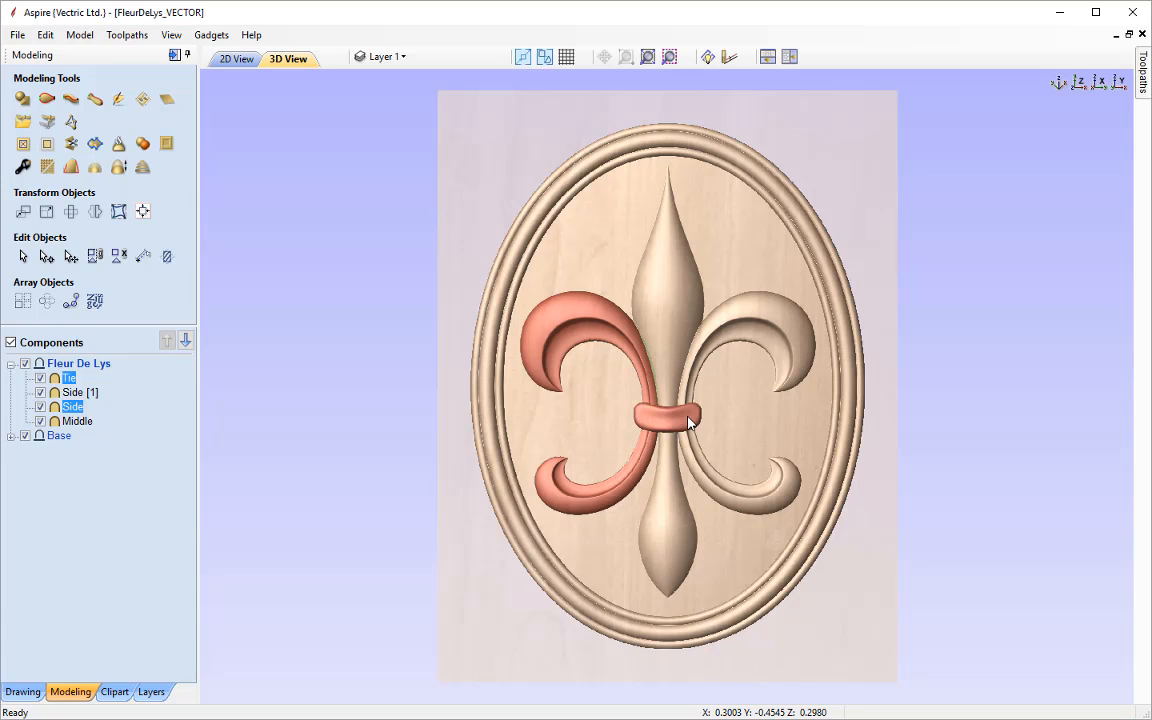
left_click(784, 324, "shift")
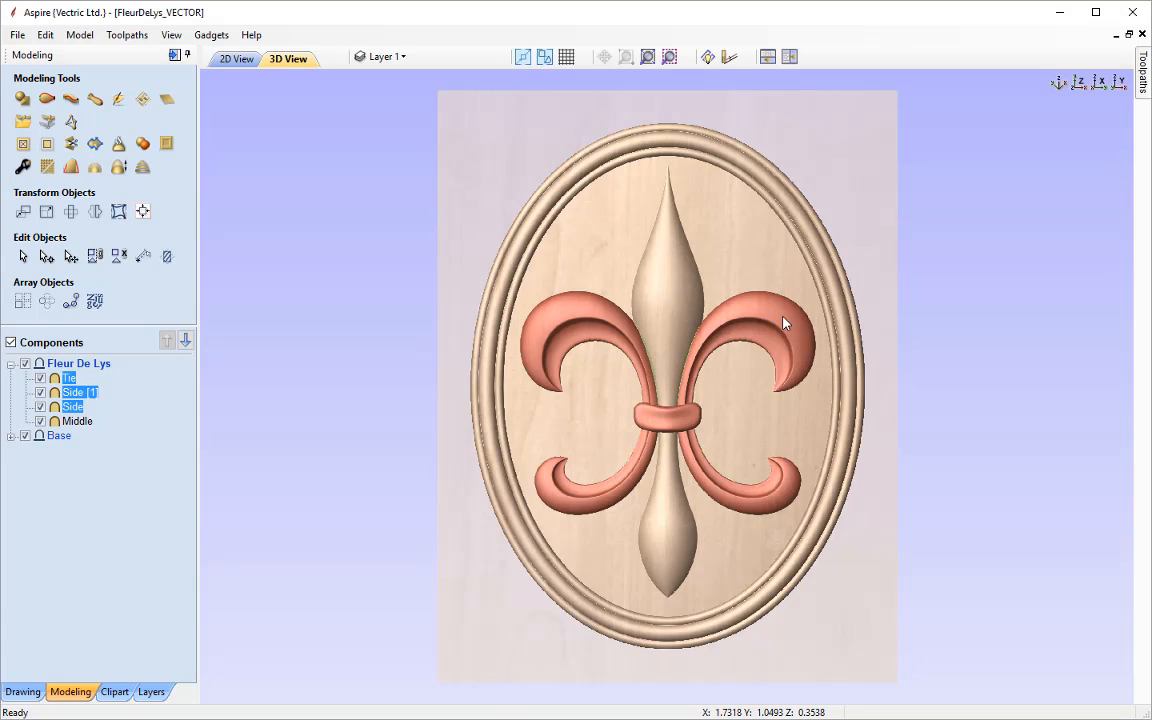
left_click(718, 327)
mouse_move(670, 398)
left_mouse_down()
mouse_move(676, 436)
mouse_move(670, 396)
mouse_move(578, 388)
mouse_move(672, 398)
mouse_move(674, 422)
left_mouse_up()
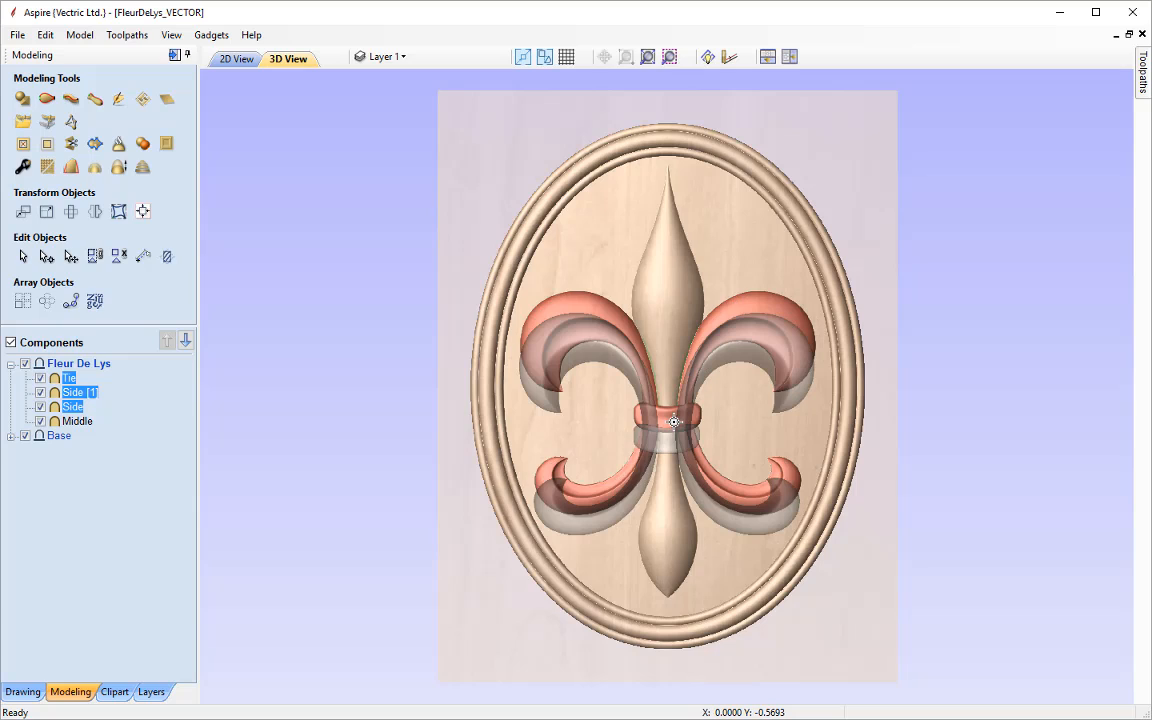
left_click_drag(674, 422, 674, 422)
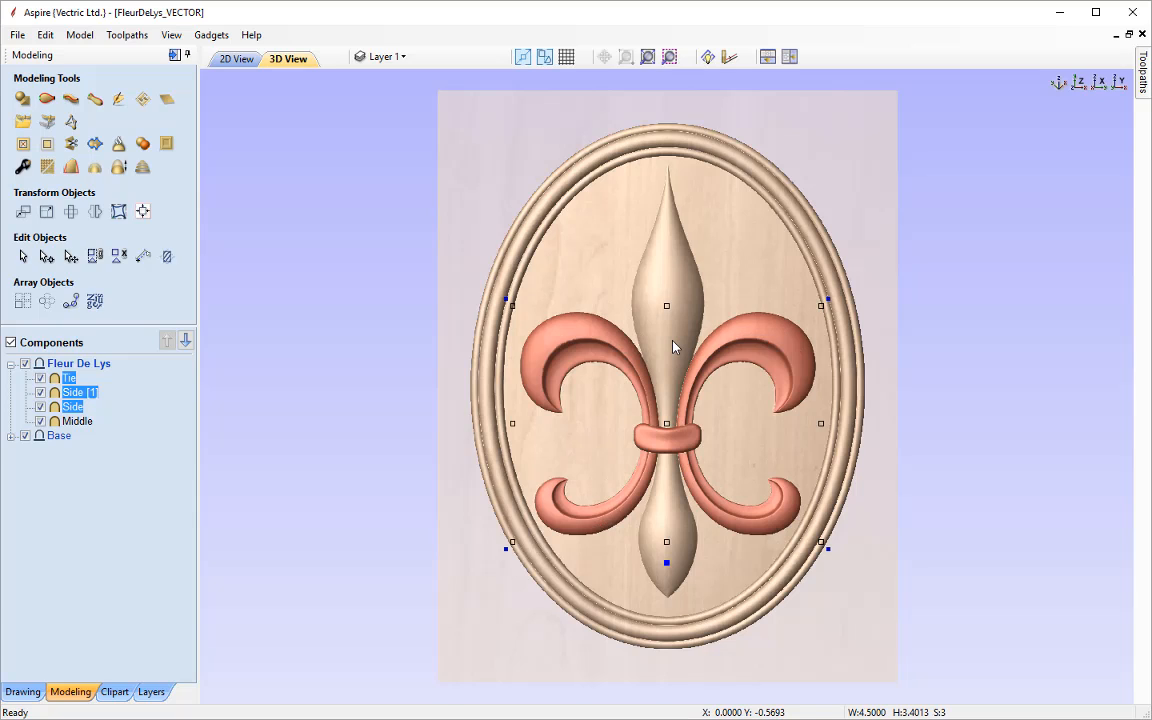
left_click(336, 375)
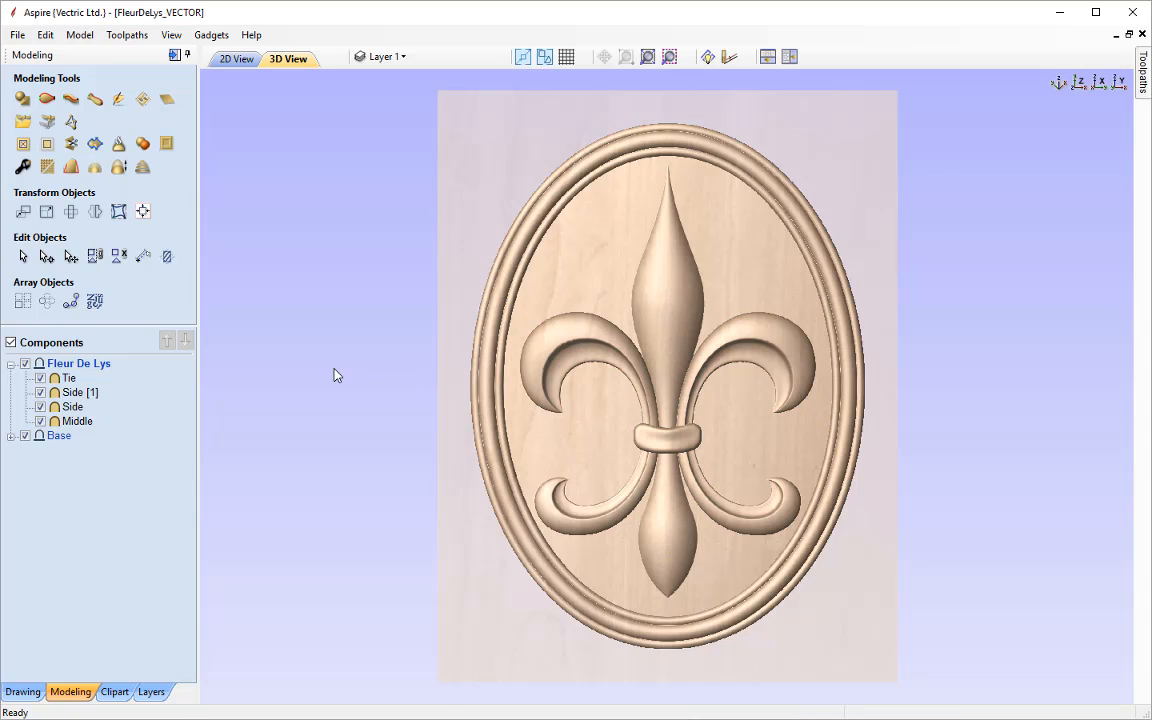